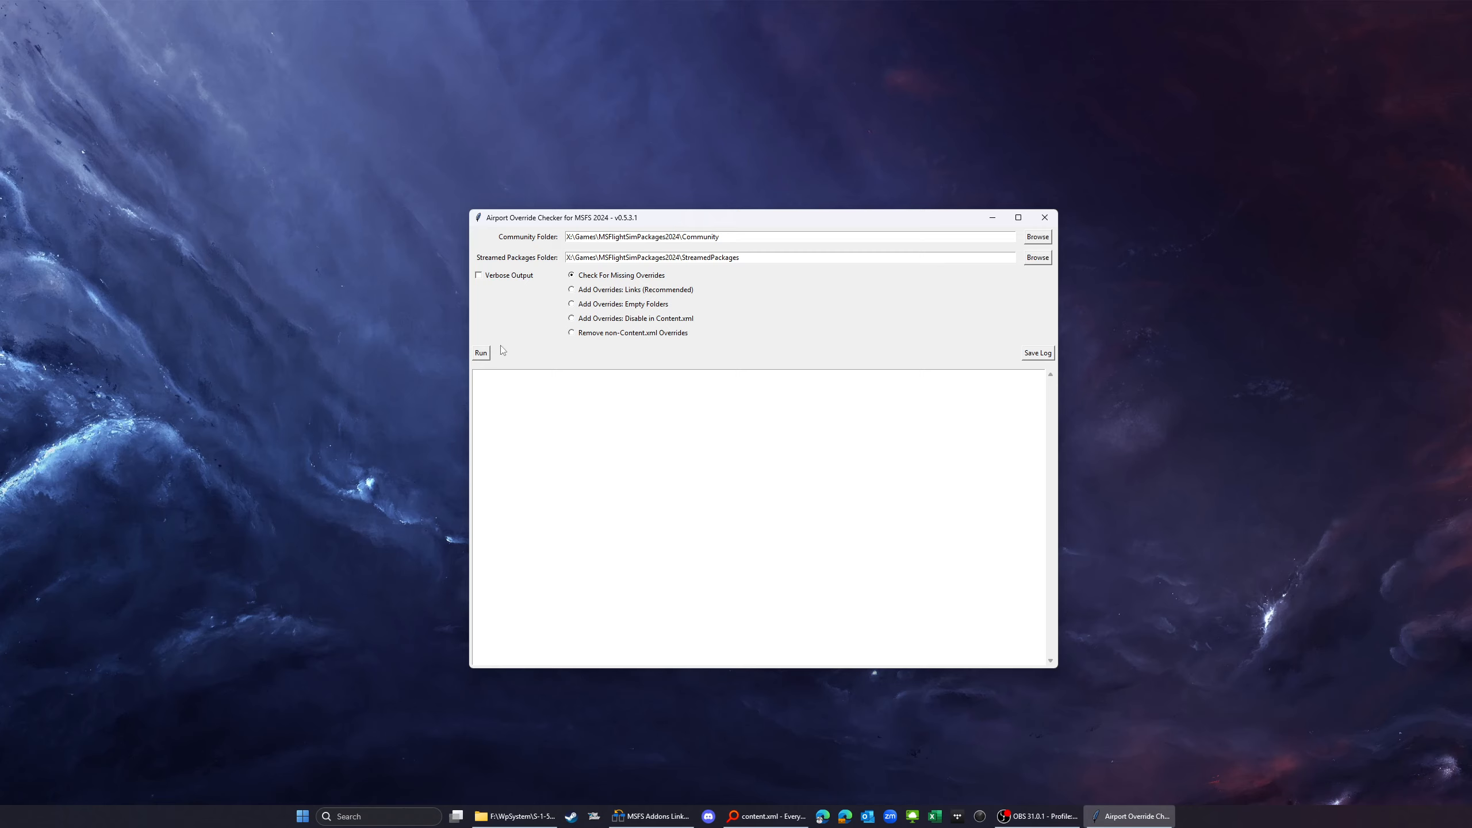
Run the check for missing streamed package overrides and examine the airports listed in the summary.
left_click(484, 354)
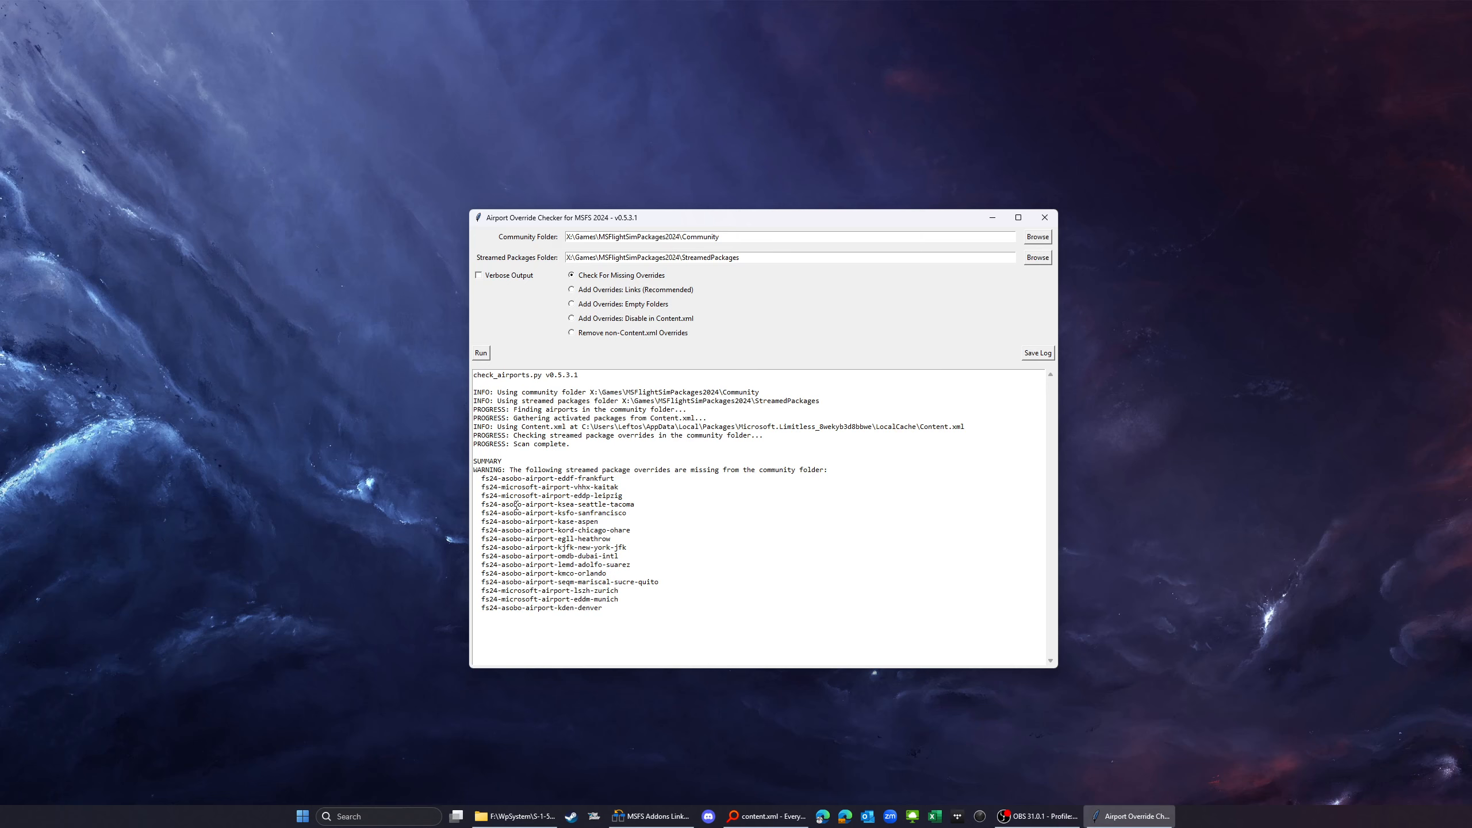
left_click_drag(474, 479, 641, 606)
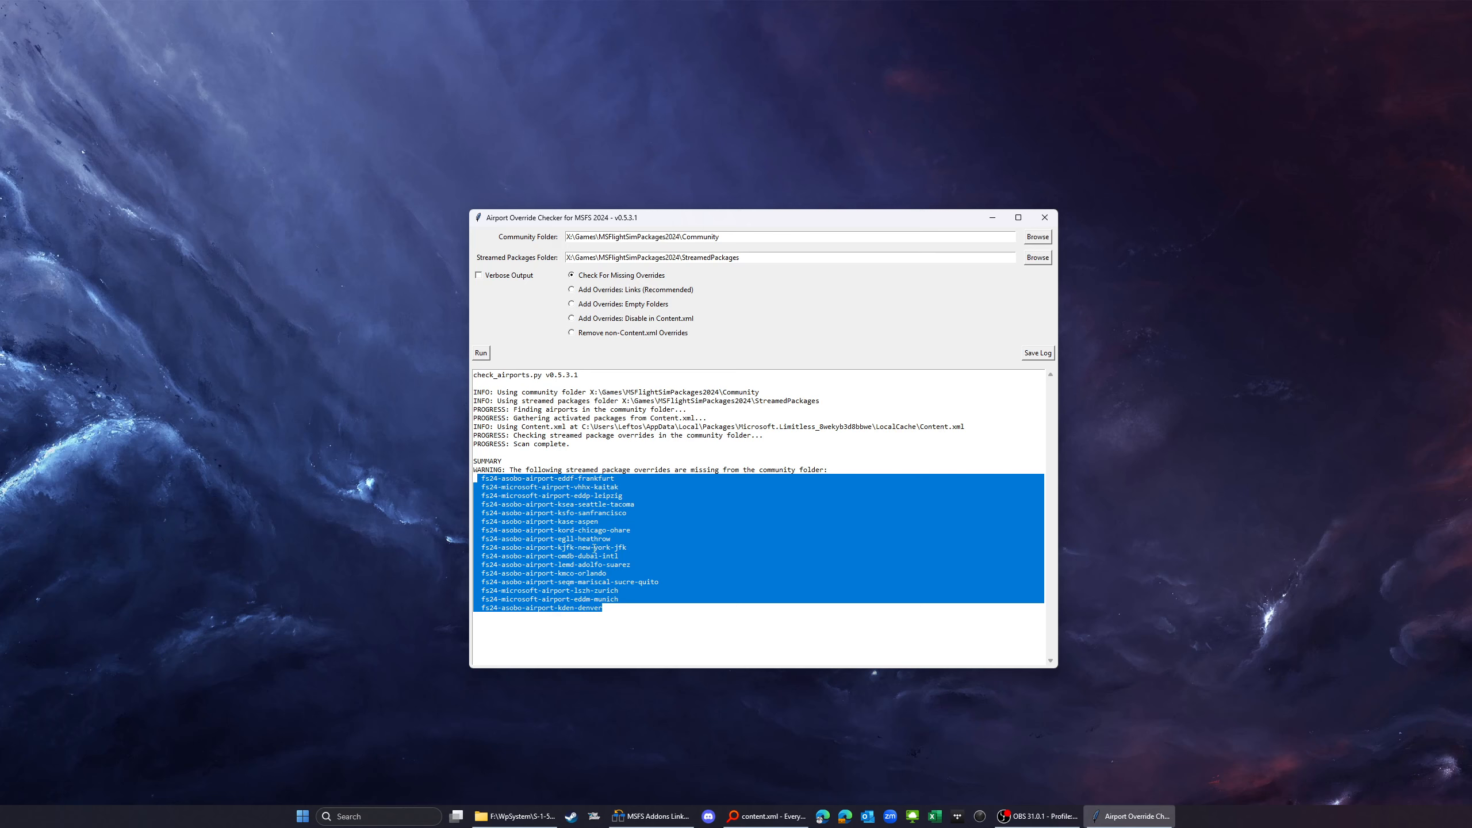
left_click(636, 613)
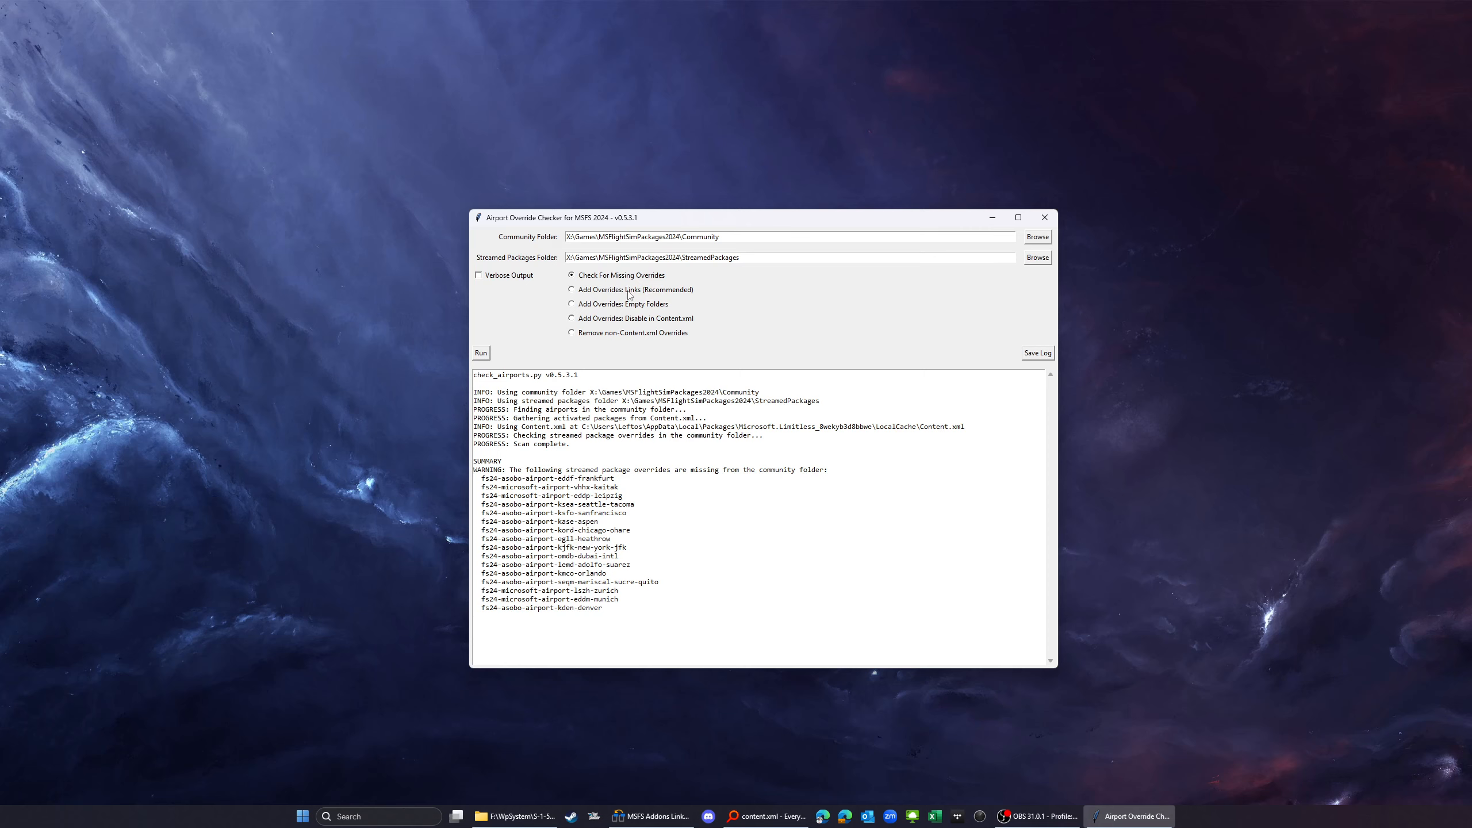
Add the missing airport overrides as links using the Add Overrides: Links (Recommended) option, and review the resulting log.
left_click(656, 293)
left_click_drag(484, 479, 616, 479)
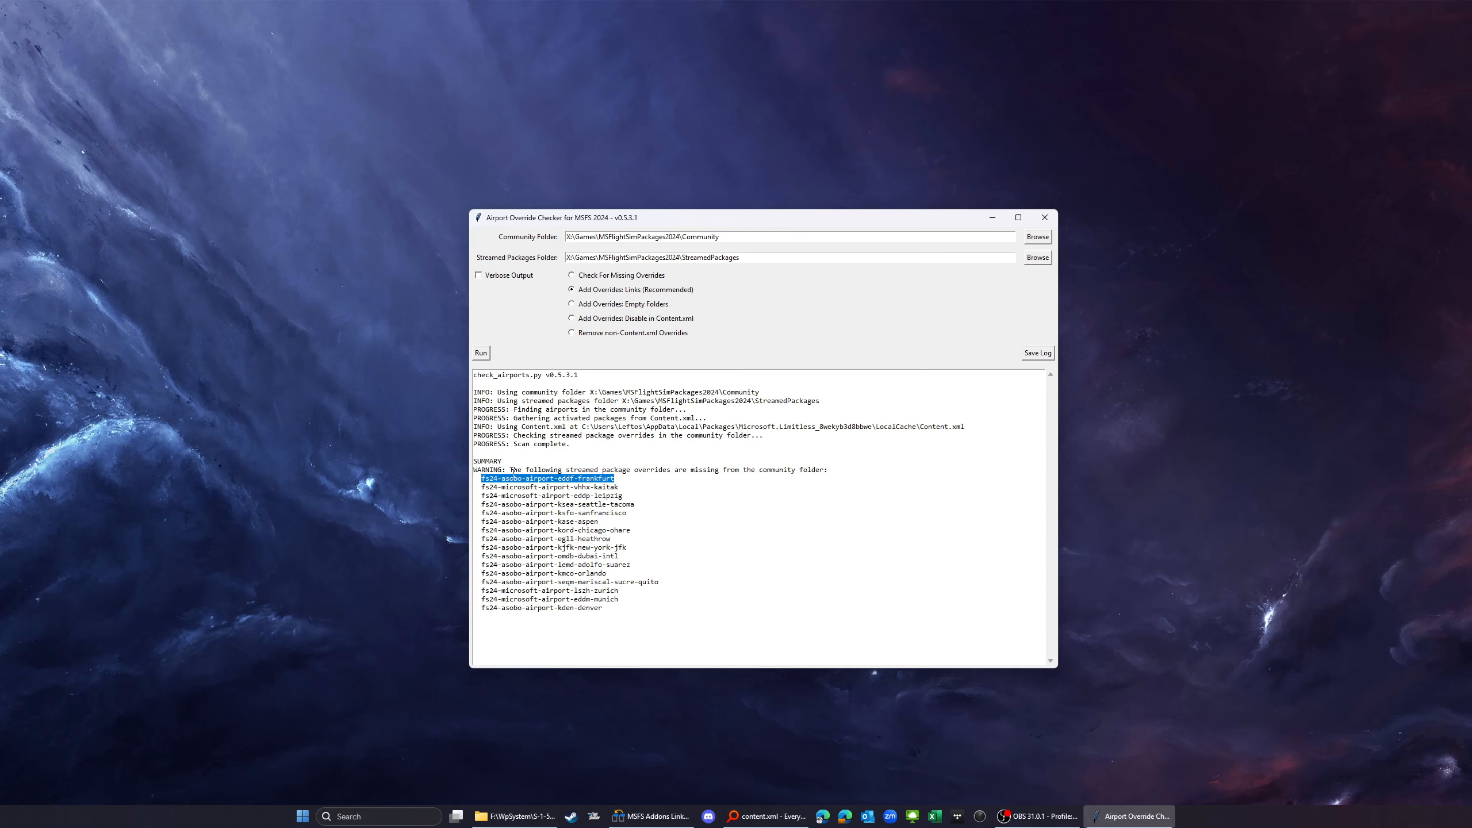
left_click(634, 482)
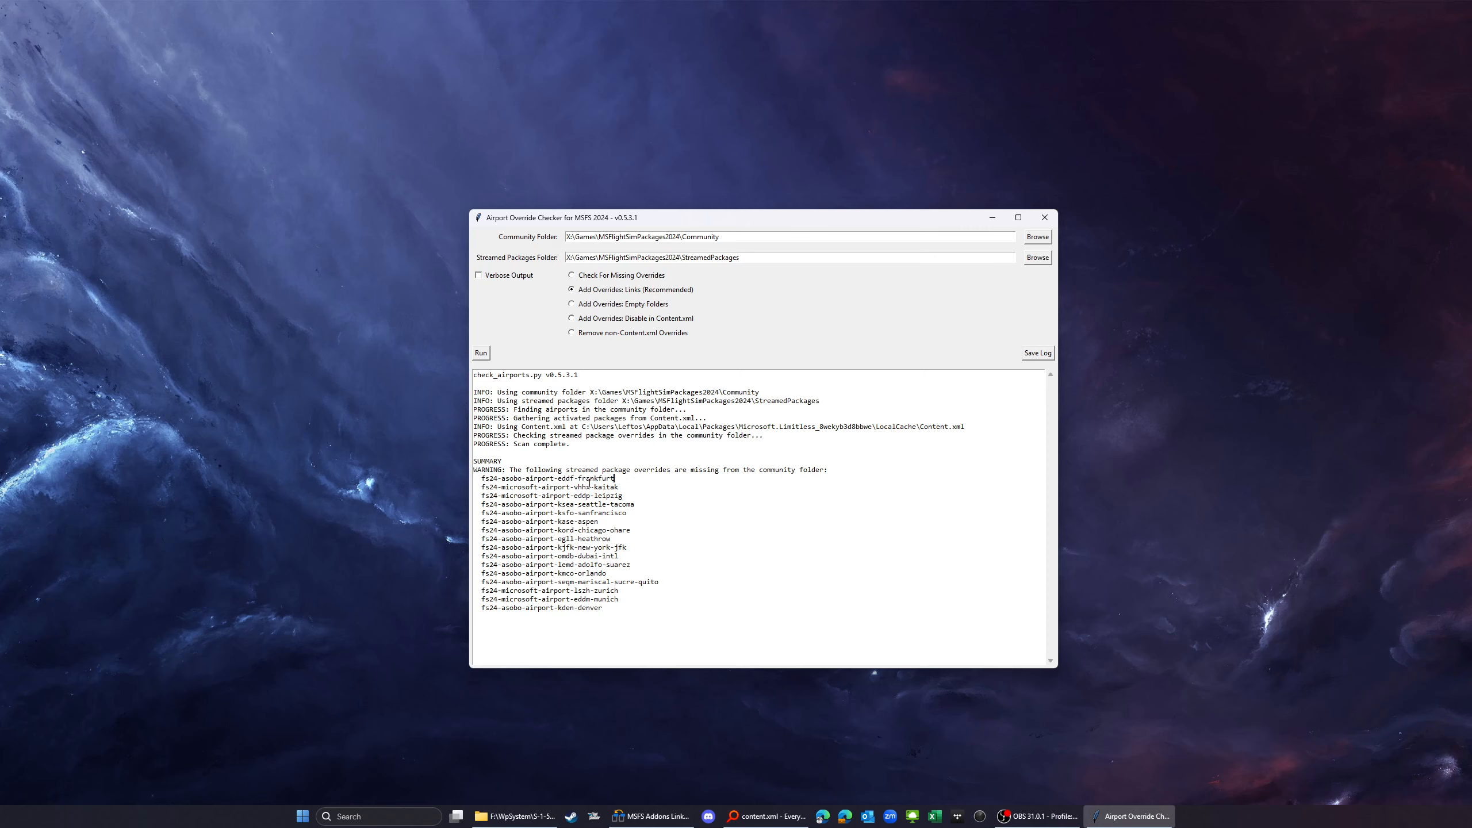
left_click_drag(482, 473, 618, 478)
left_click(506, 480)
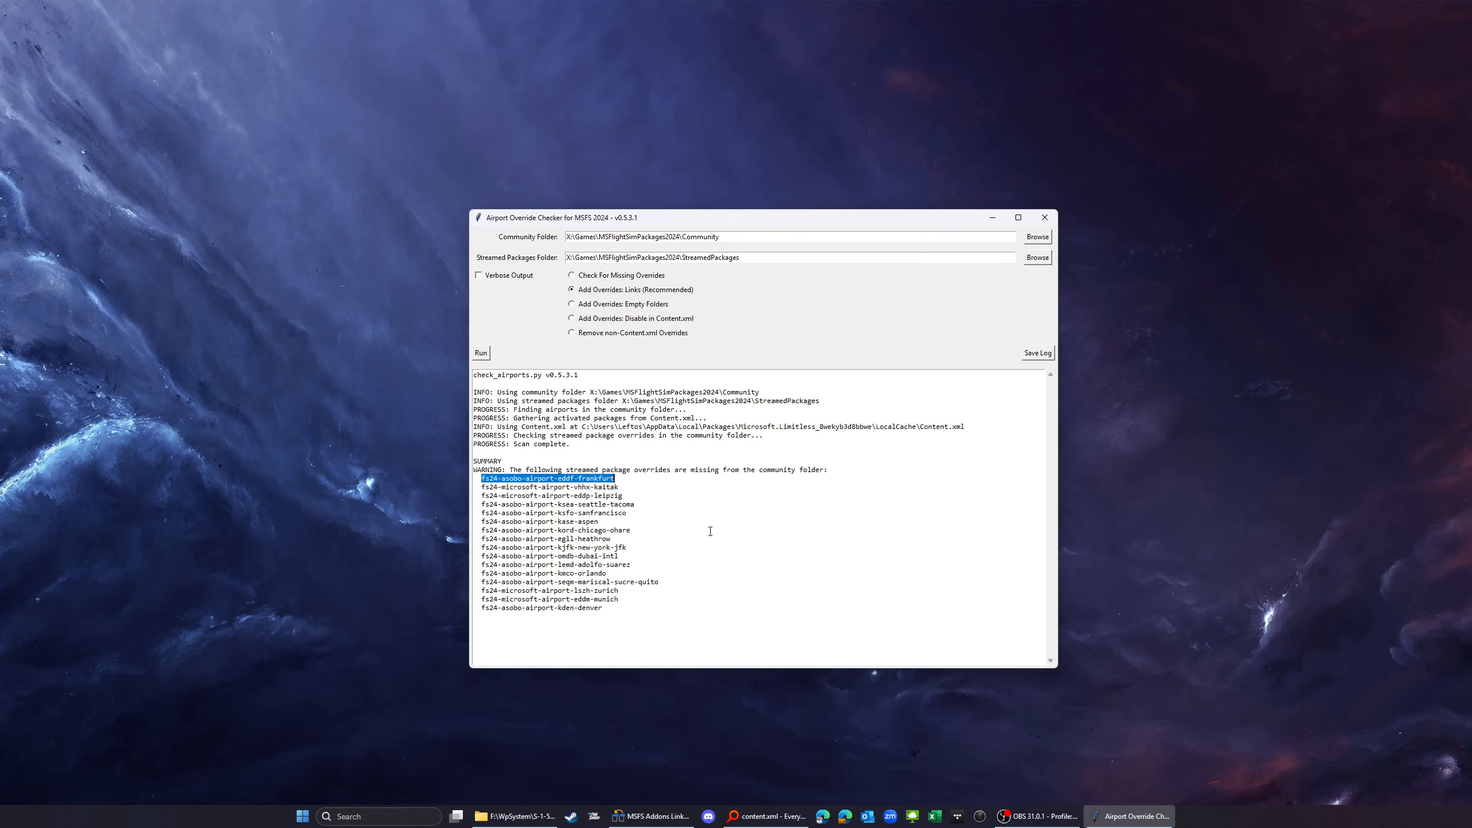
left_click(619, 478)
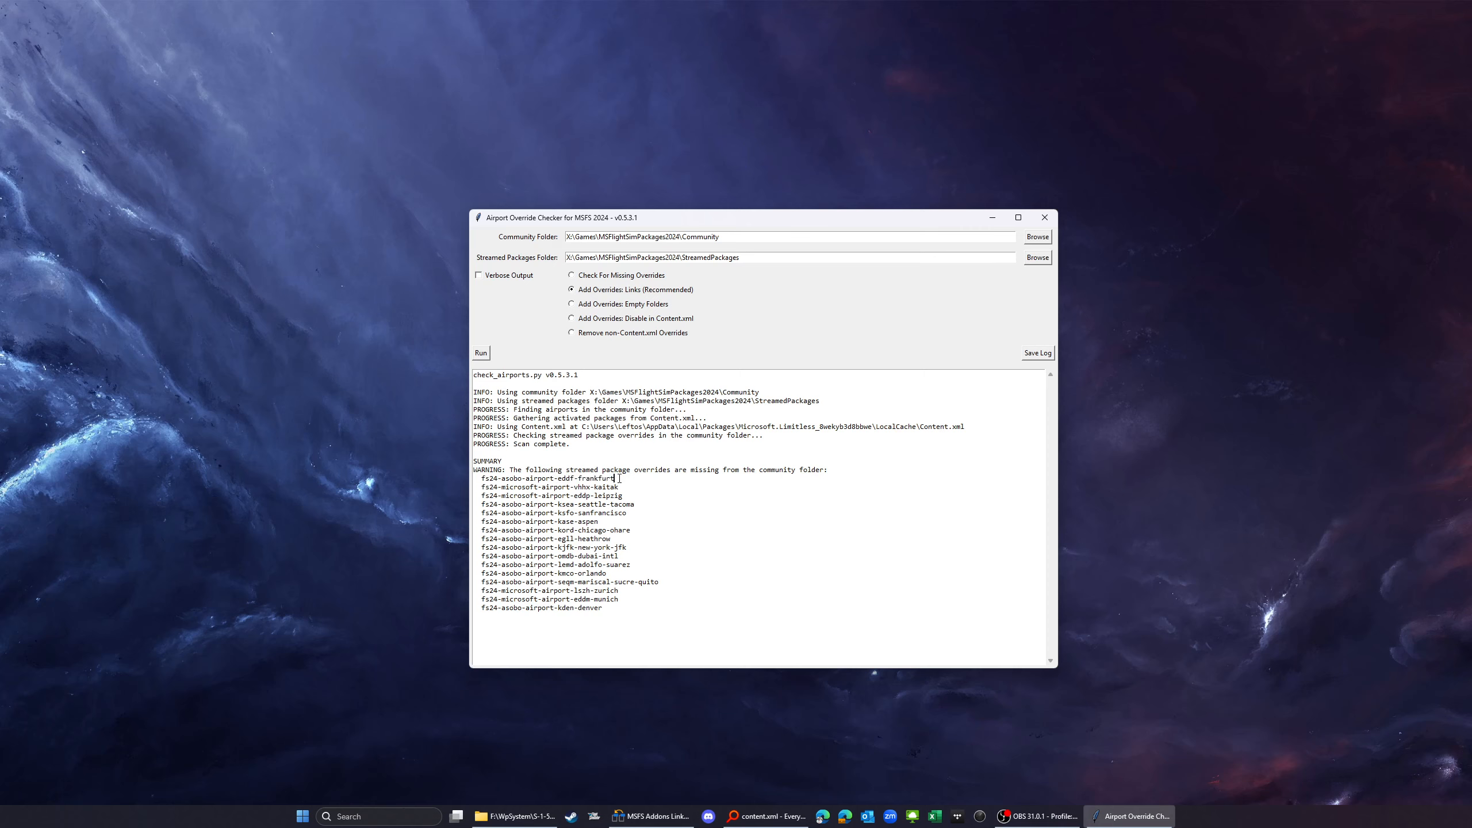
left_click_drag(618, 478, 481, 479)
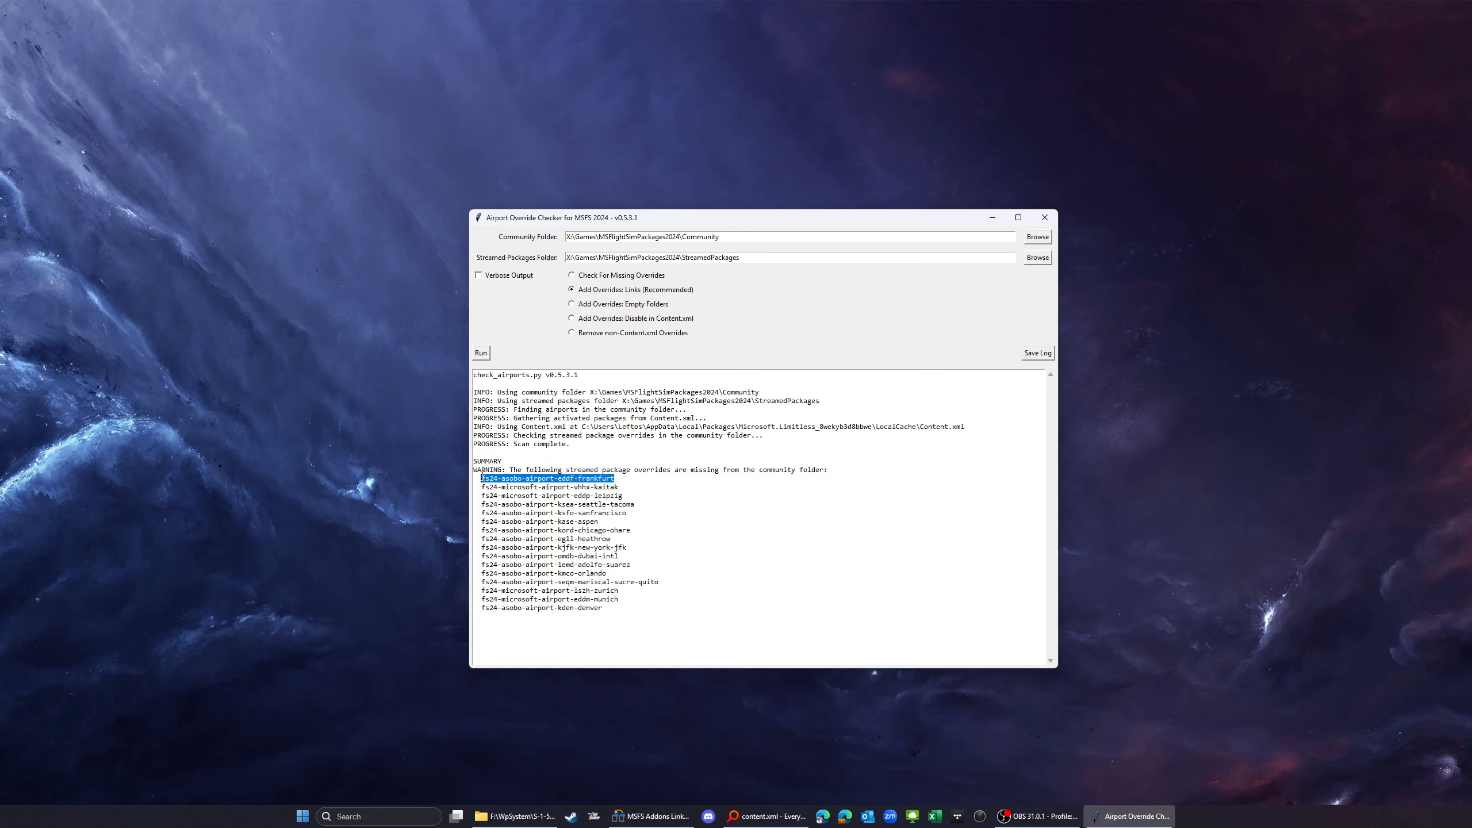
left_click(622, 481)
left_click_drag(622, 481, 482, 478)
left_click(638, 481)
left_click(479, 354)
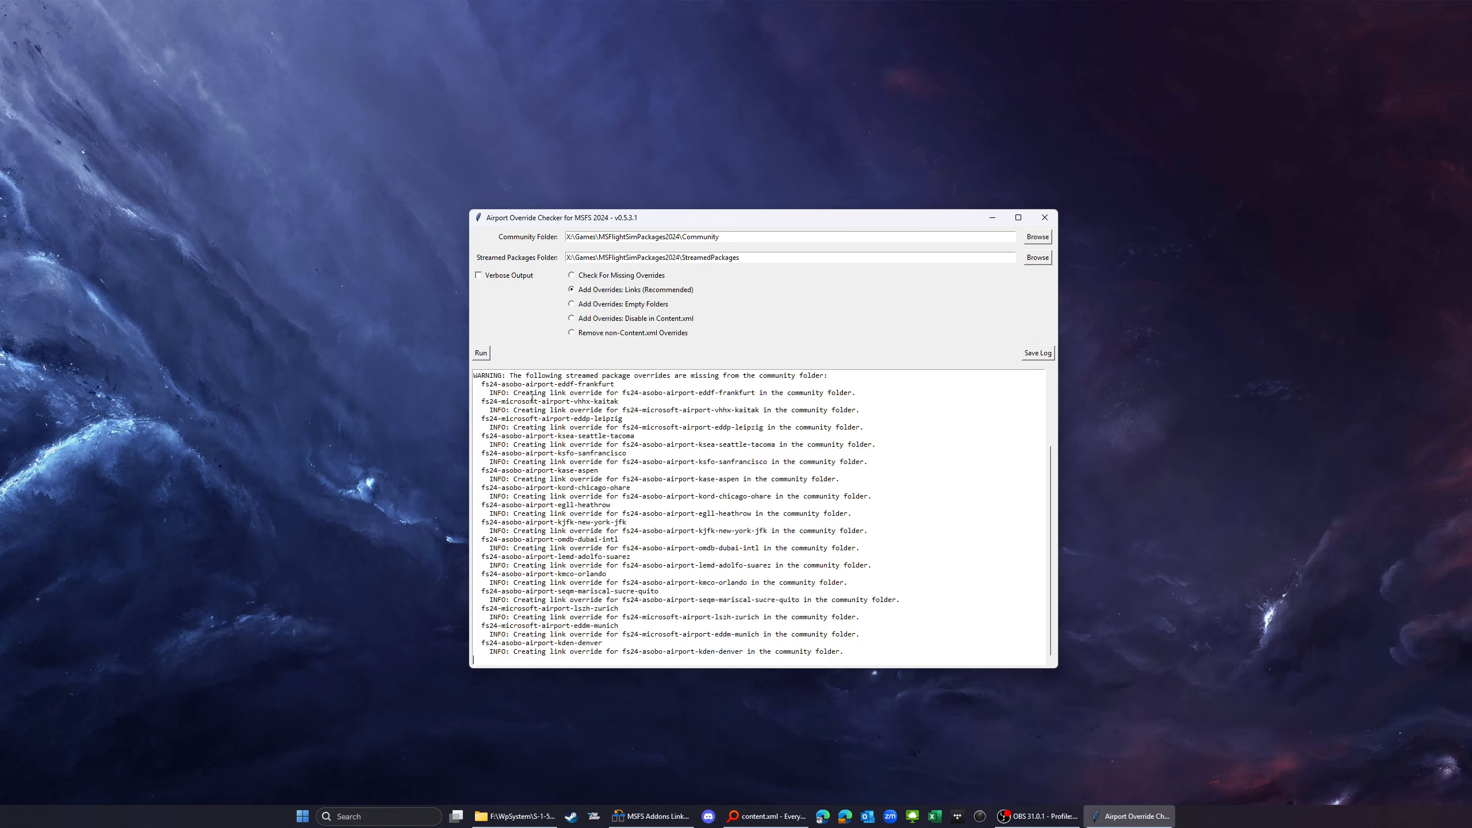
scroll(544, 446, "up", 5)
scroll(567, 461, "down", 5)
scroll(553, 423, "up", 2)
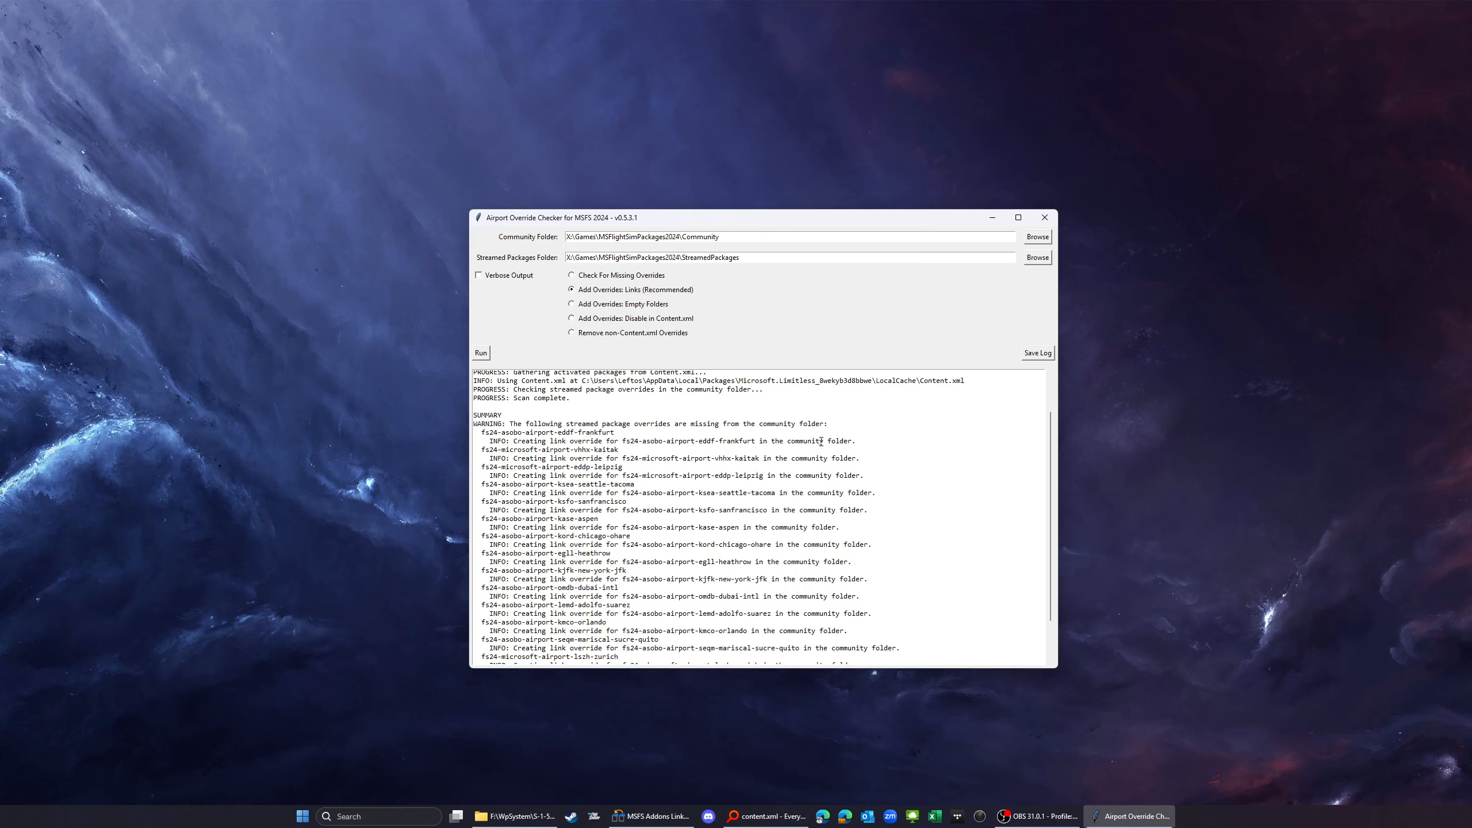
Switch to MSFS Addons Linker, refresh the Community Folder list, and locate the fs24 airport override entries.
left_click(651, 816)
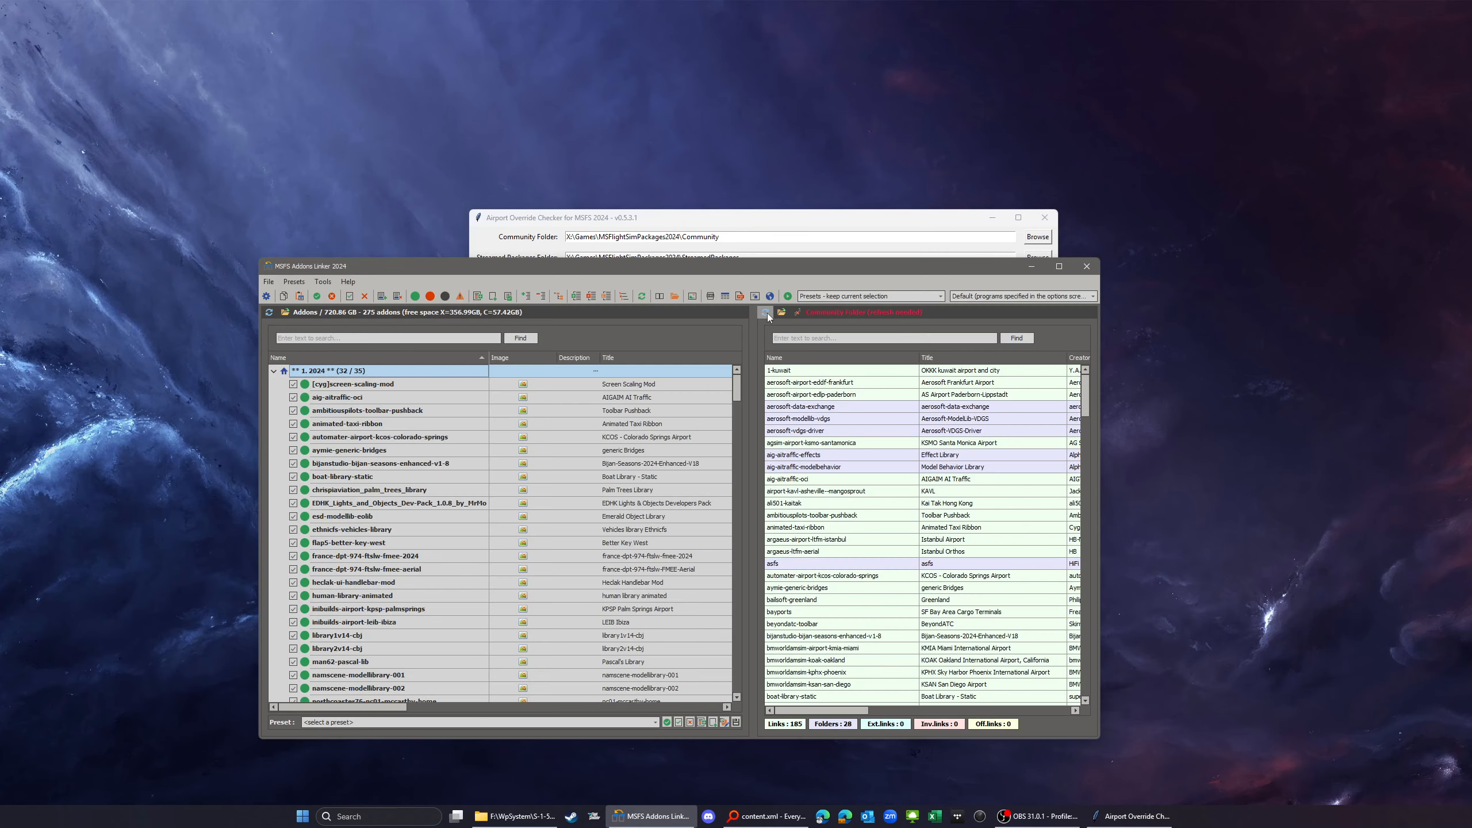
left_click(766, 314)
scroll(850, 423, "down", 20)
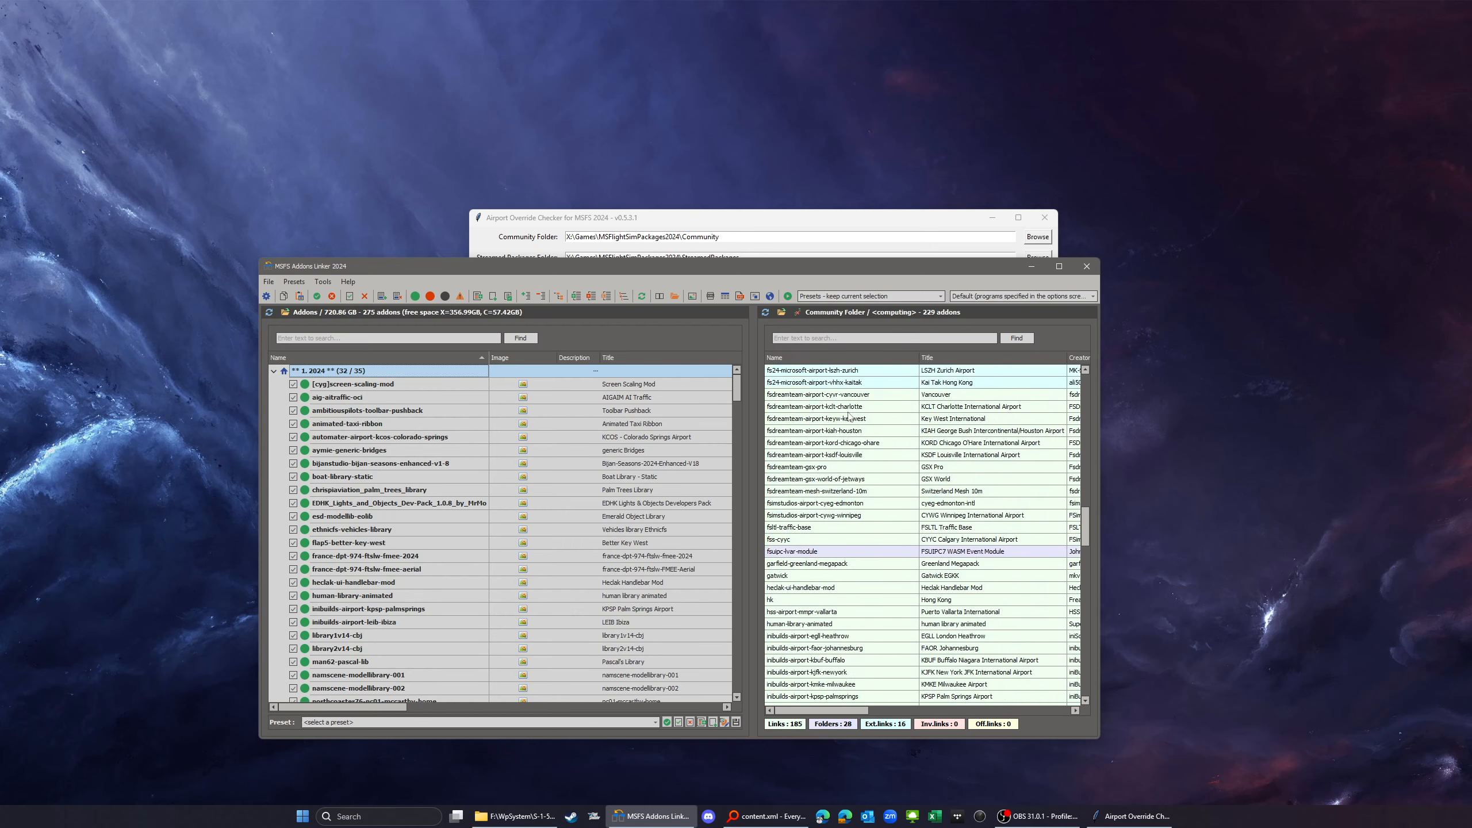
scroll(853, 419, "up", 6)
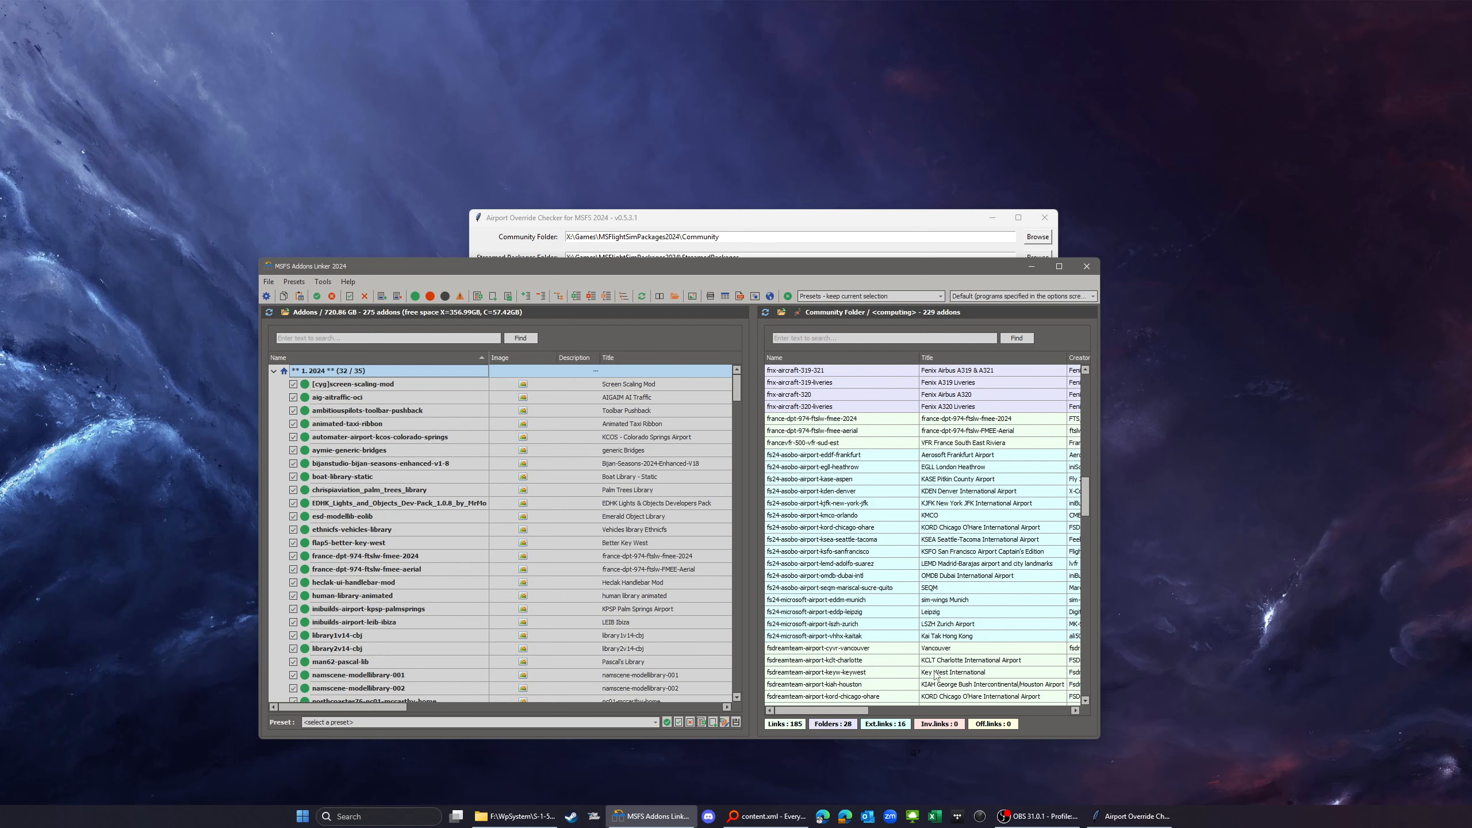
scroll(850, 540, "up", 1)
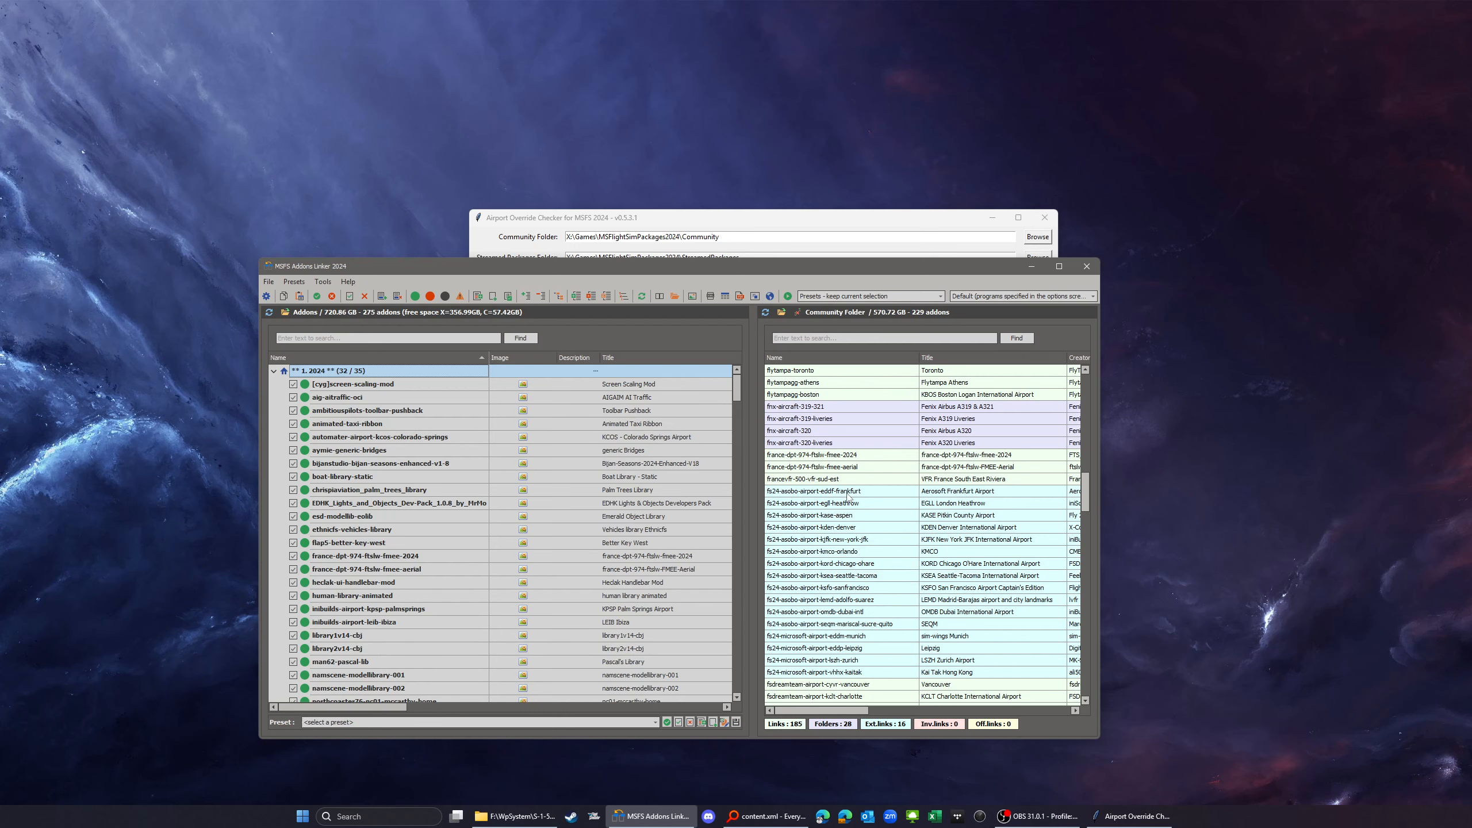
scroll(847, 496, "down", 1)
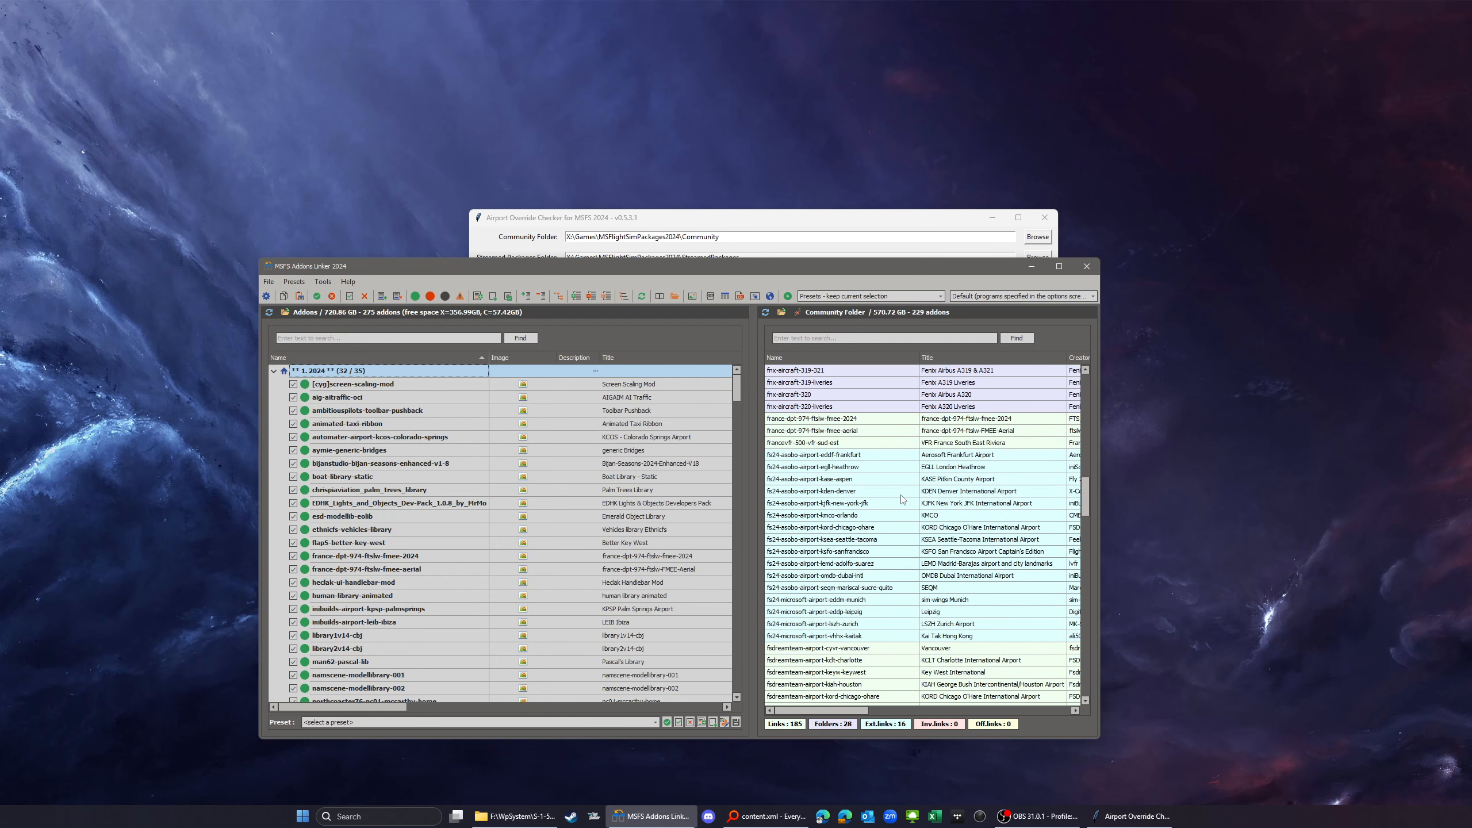
Inspect the fs24 Frankfurt and Chicago O'Hare override entries, including the Chicago entry's creator.
left_click(780, 458)
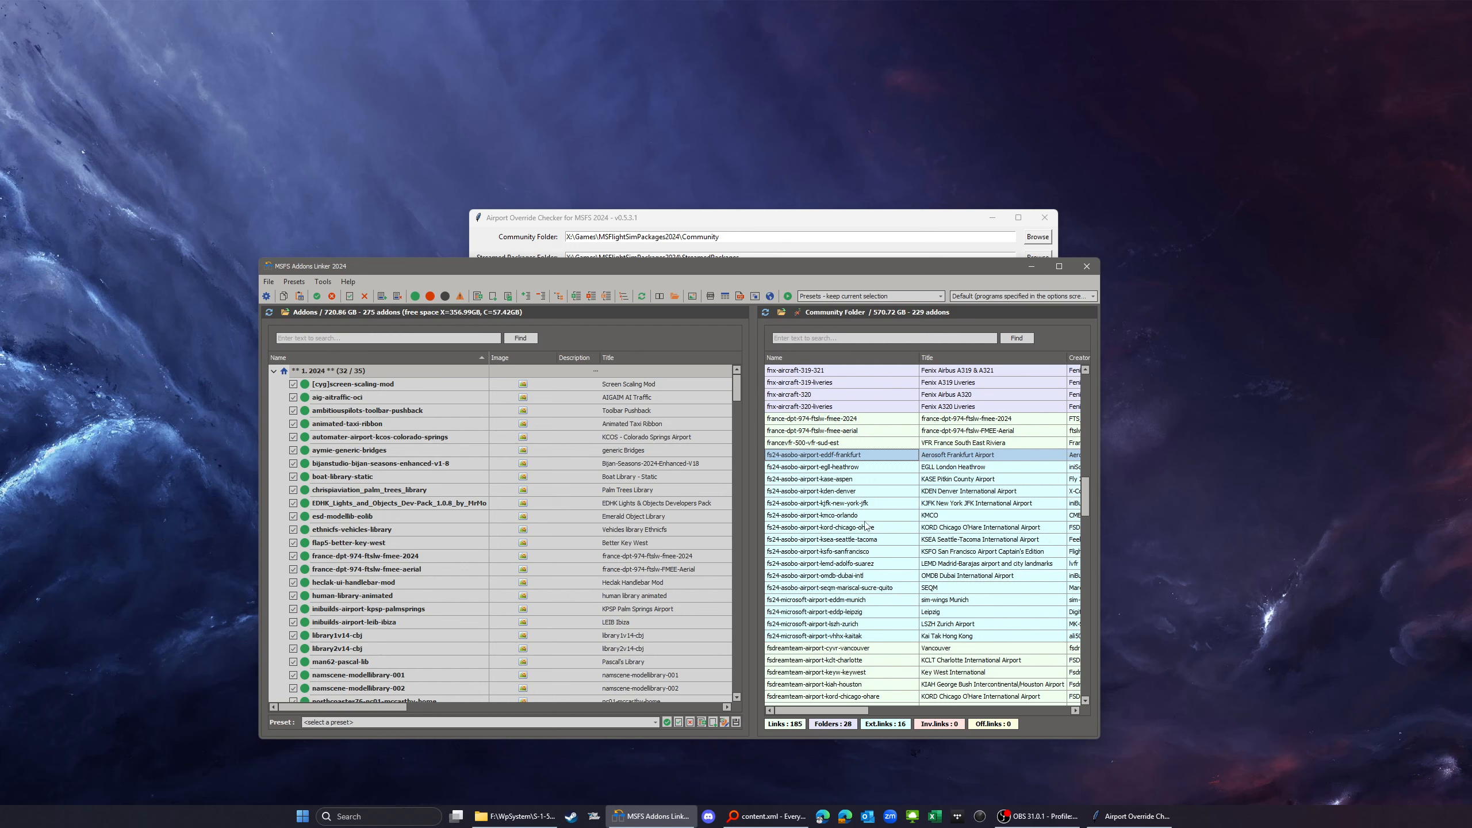
left_click(936, 529)
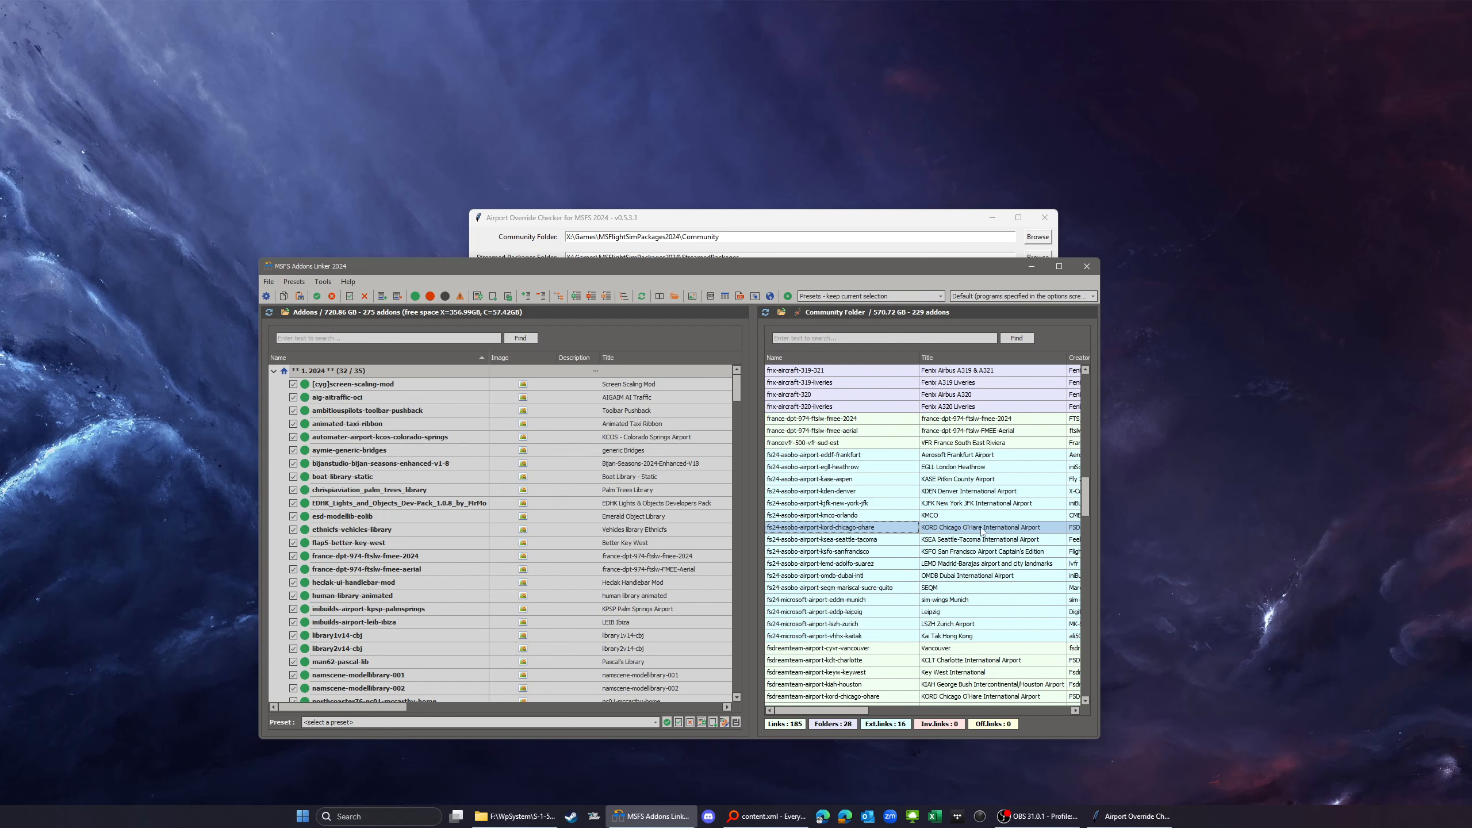
left_click_drag(836, 712, 862, 711)
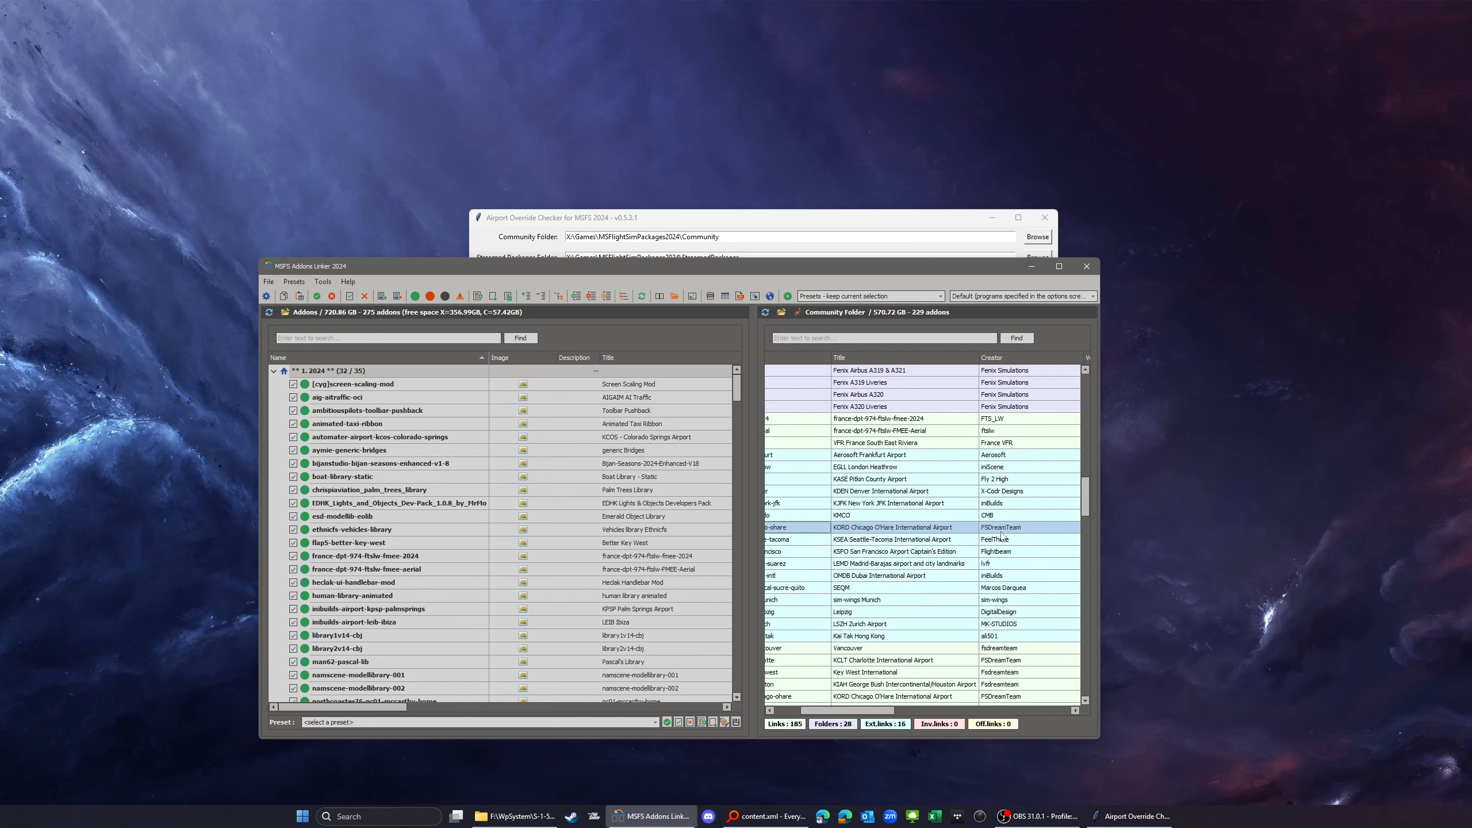
left_click_drag(835, 711, 791, 709)
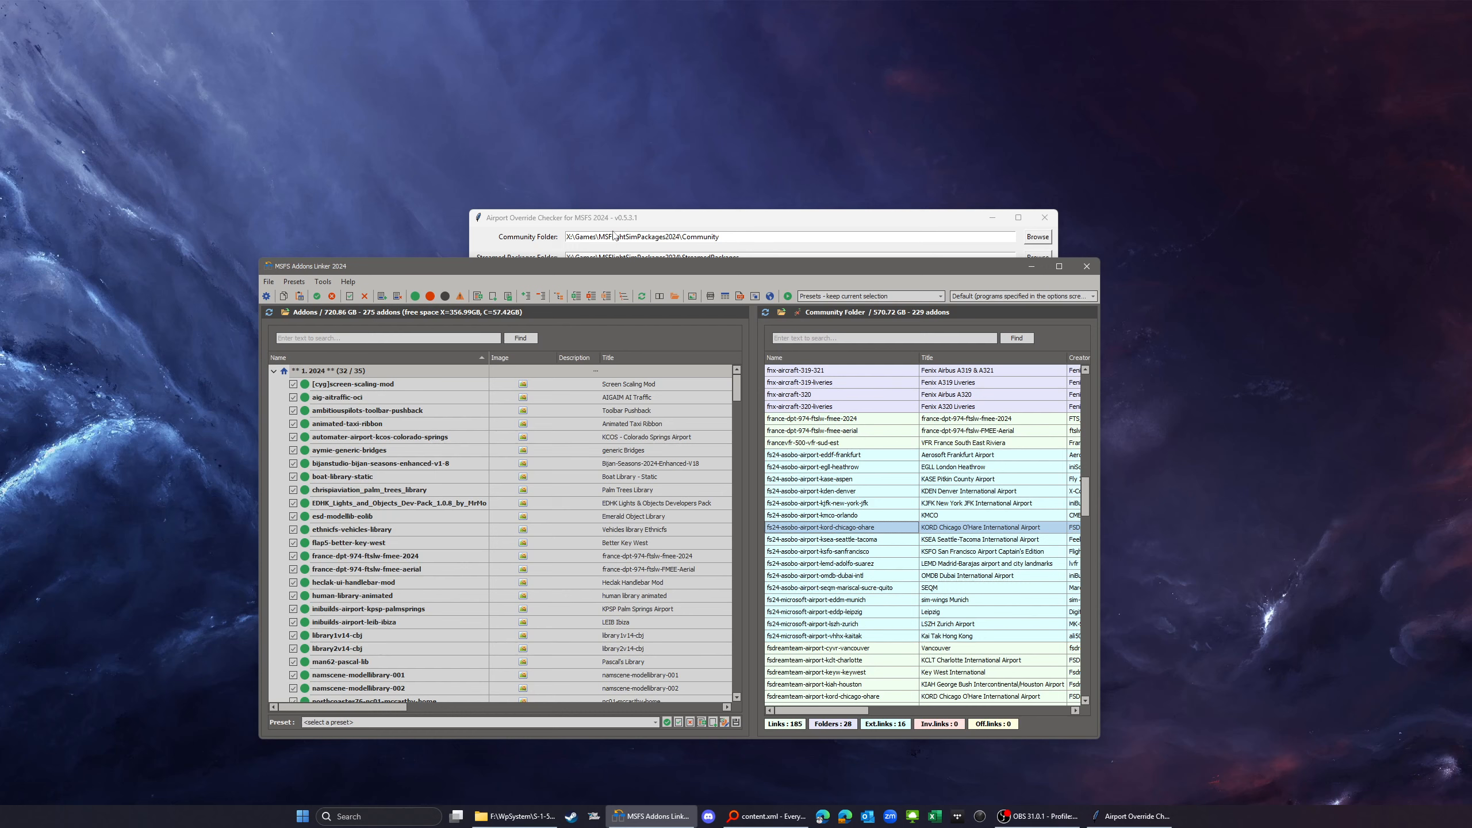
Compare the fs24-asobo-airport-eddf-frankfurt override with the aerosoft-airport-eddf-frankfurt addon in the Community Folder list.
left_click(840, 457)
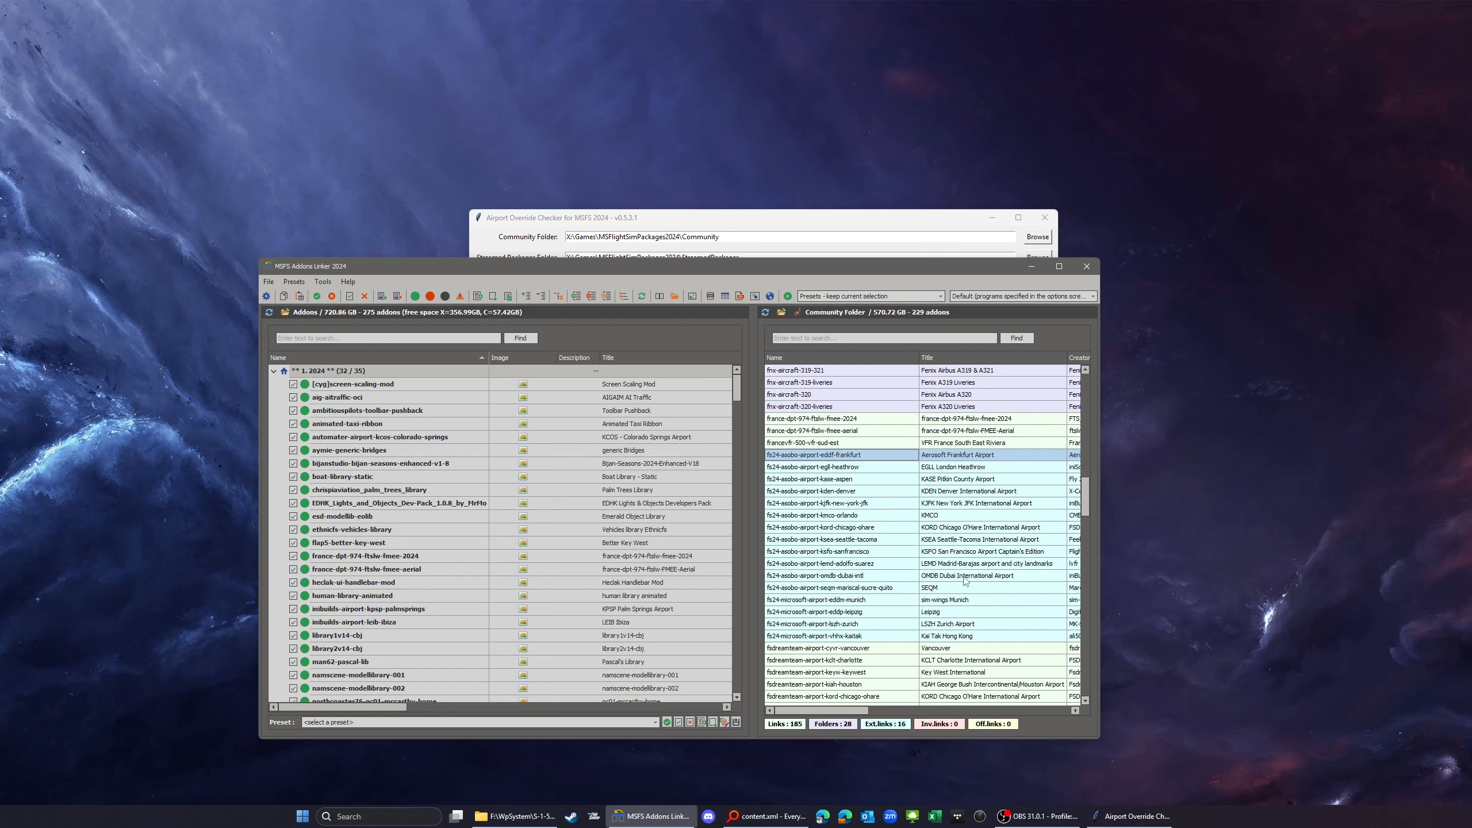
scroll(872, 587, "up", 4)
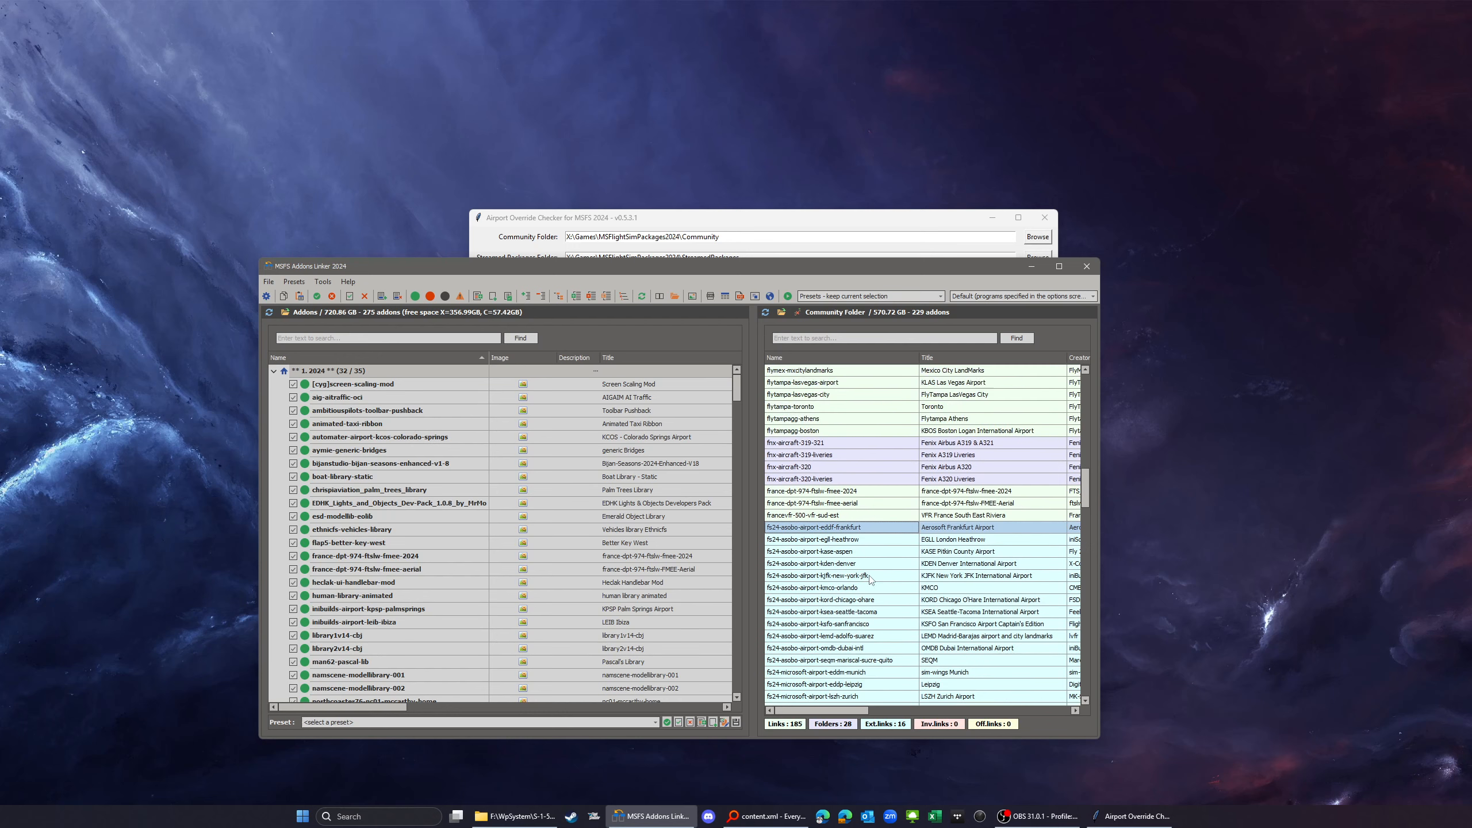
scroll(870, 588, "down", 4)
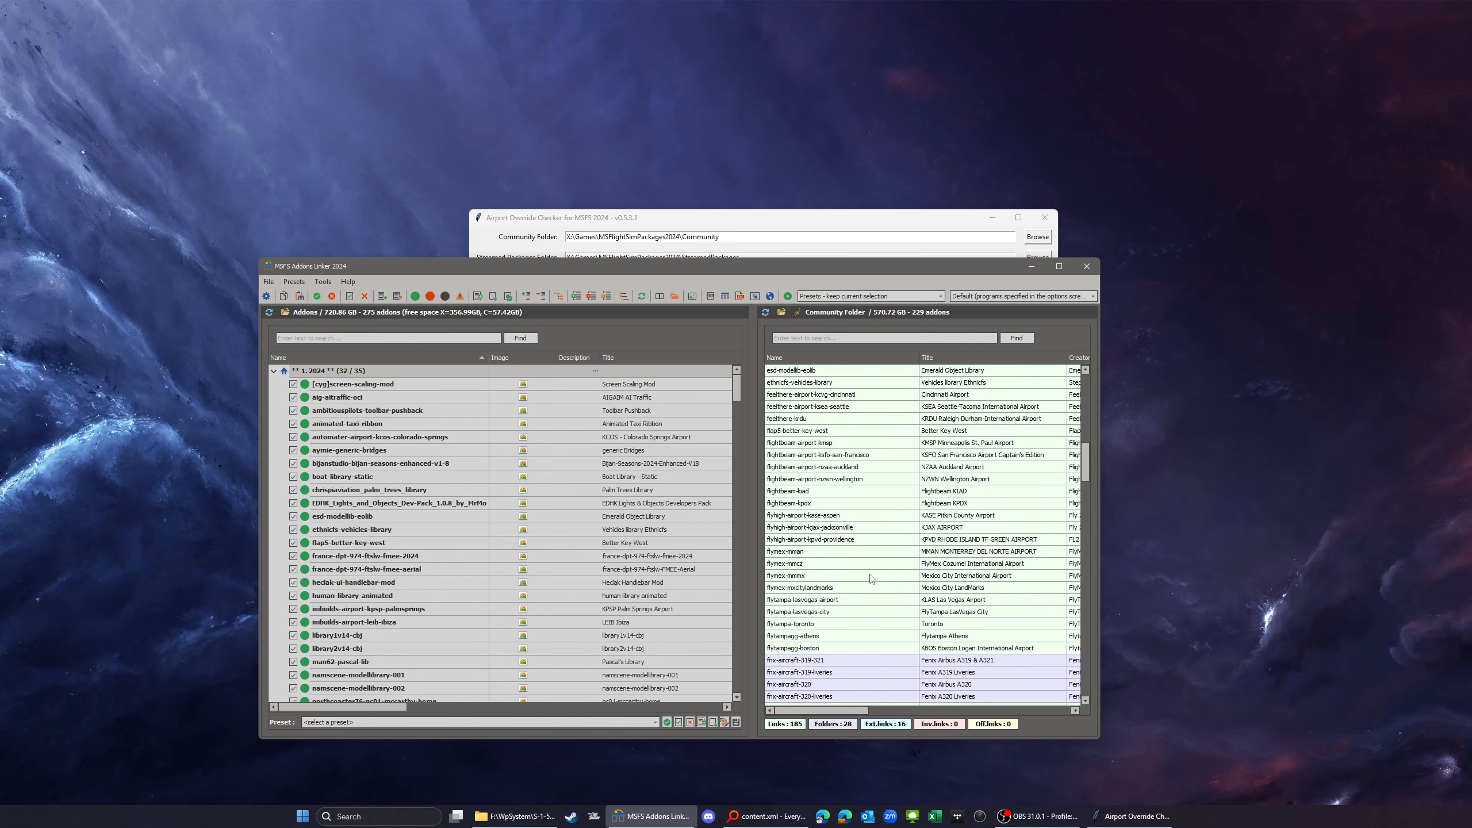
scroll(970, 503, "up", 20)
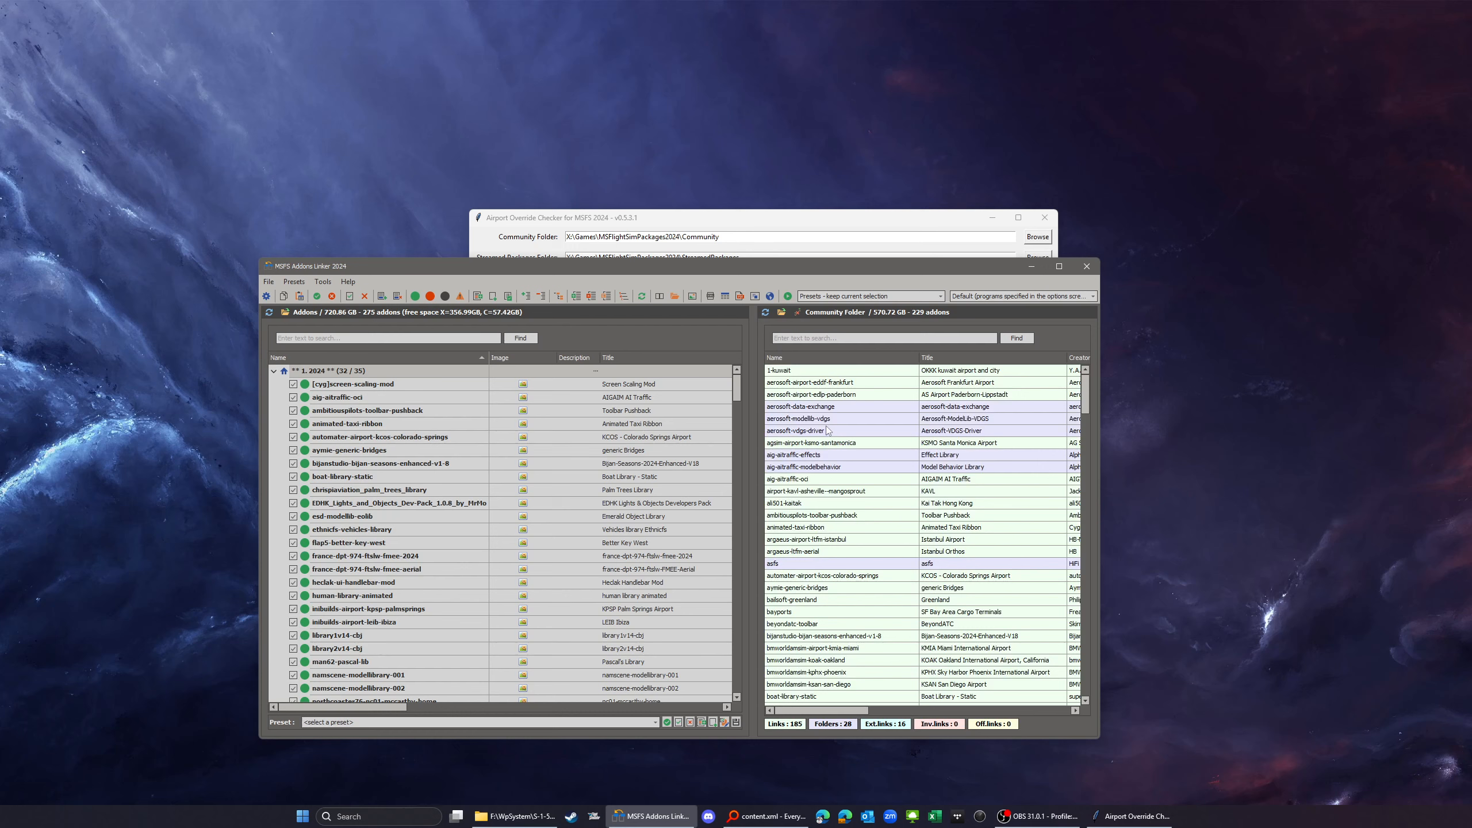
left_click(830, 383)
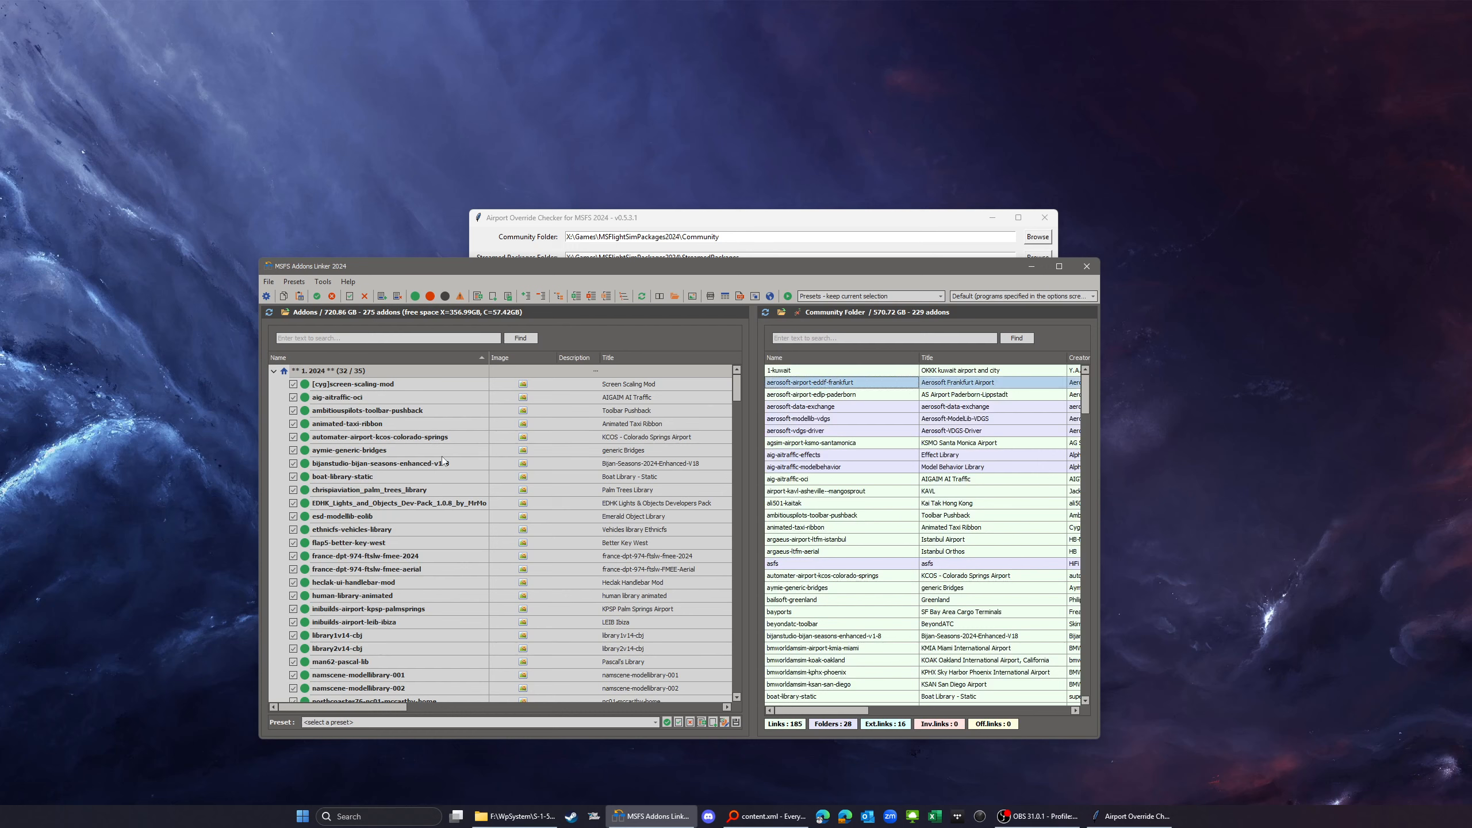
scroll(925, 491, "down", 20)
left_click(834, 493)
scroll(839, 487, "up", 20)
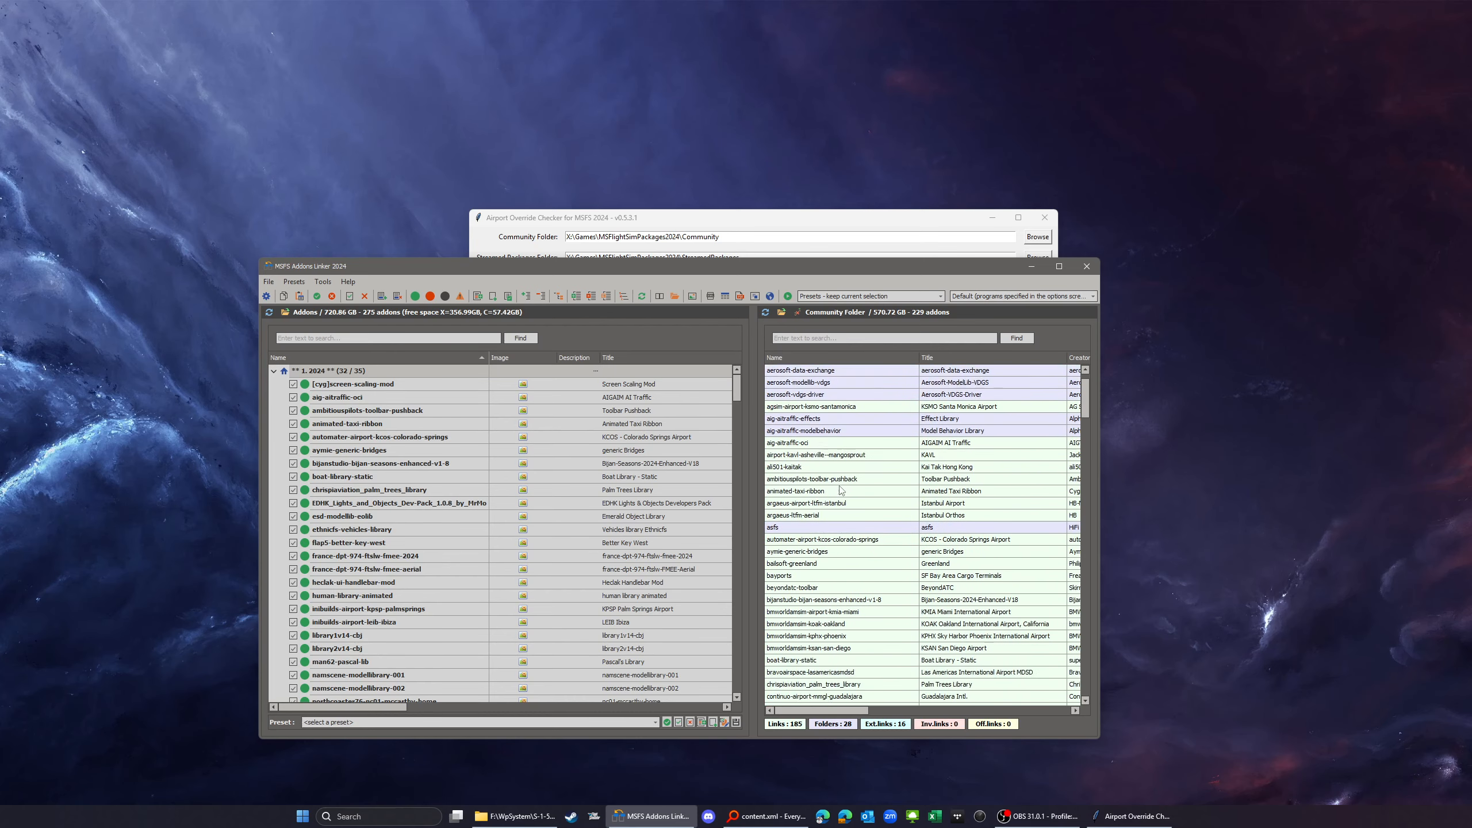
left_click(831, 384)
scroll(913, 556, "down", 20)
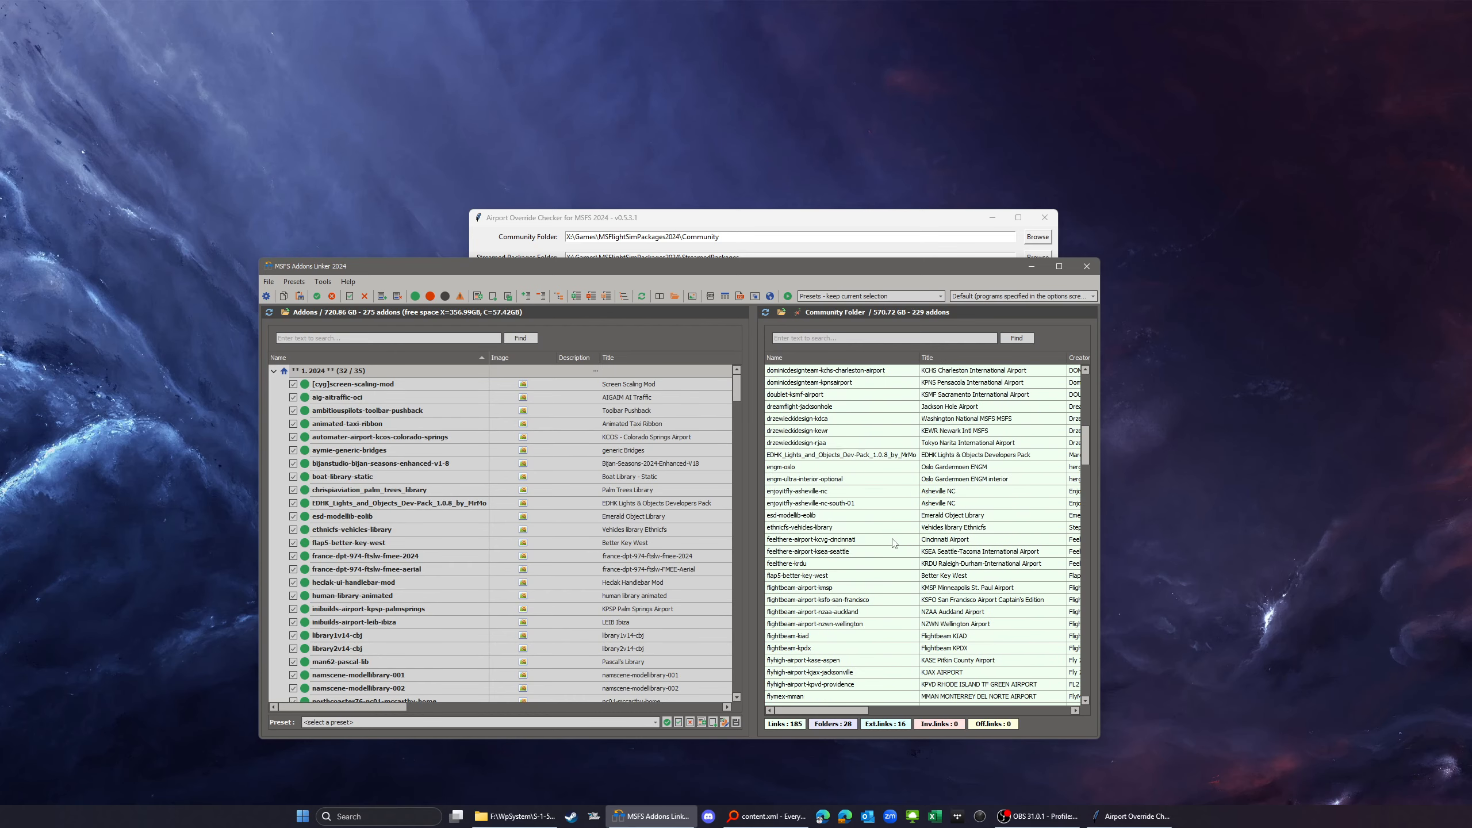
scroll(891, 534, "down", 3)
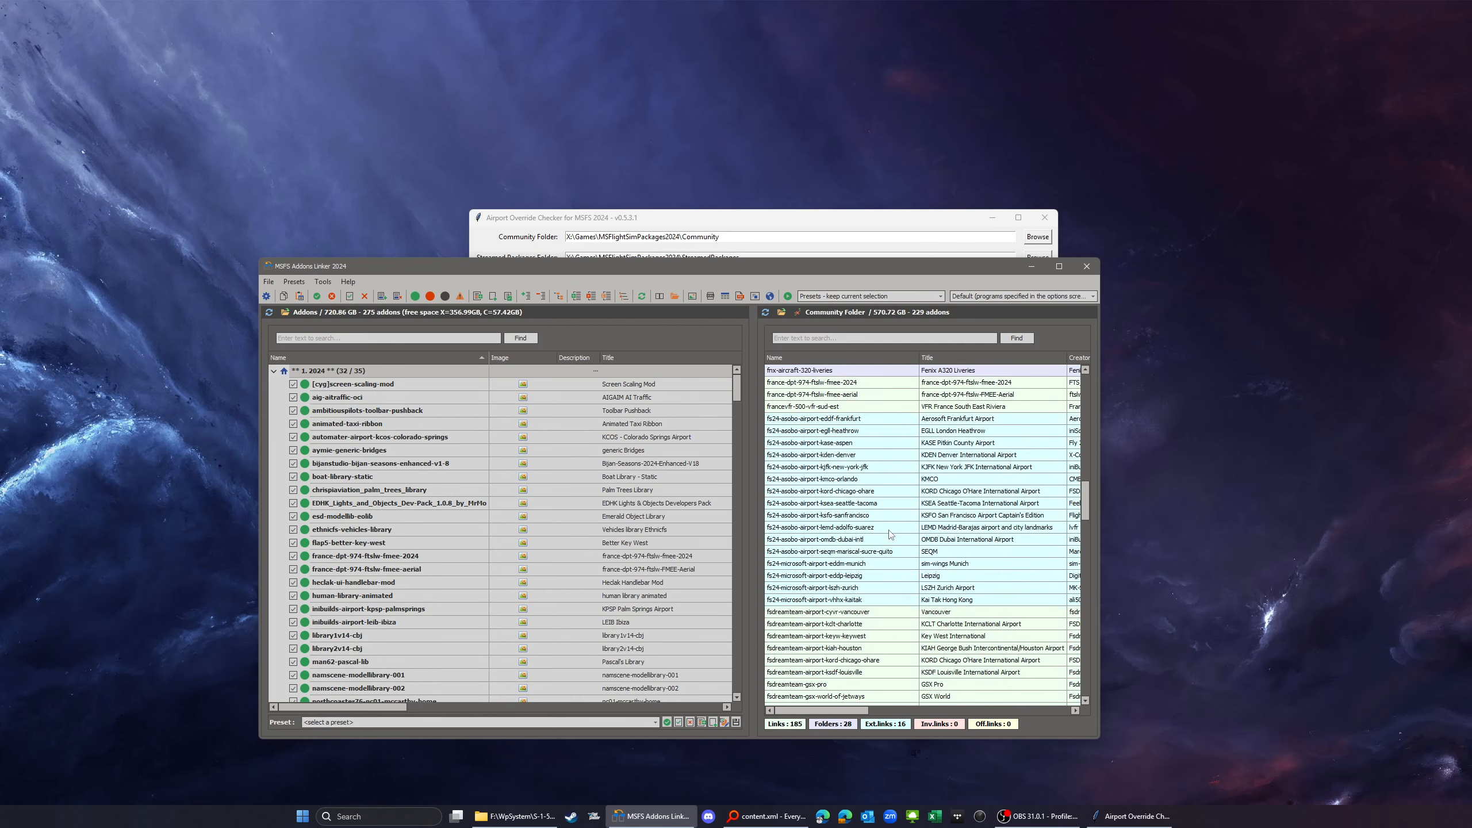
scroll(870, 504, "up", 2)
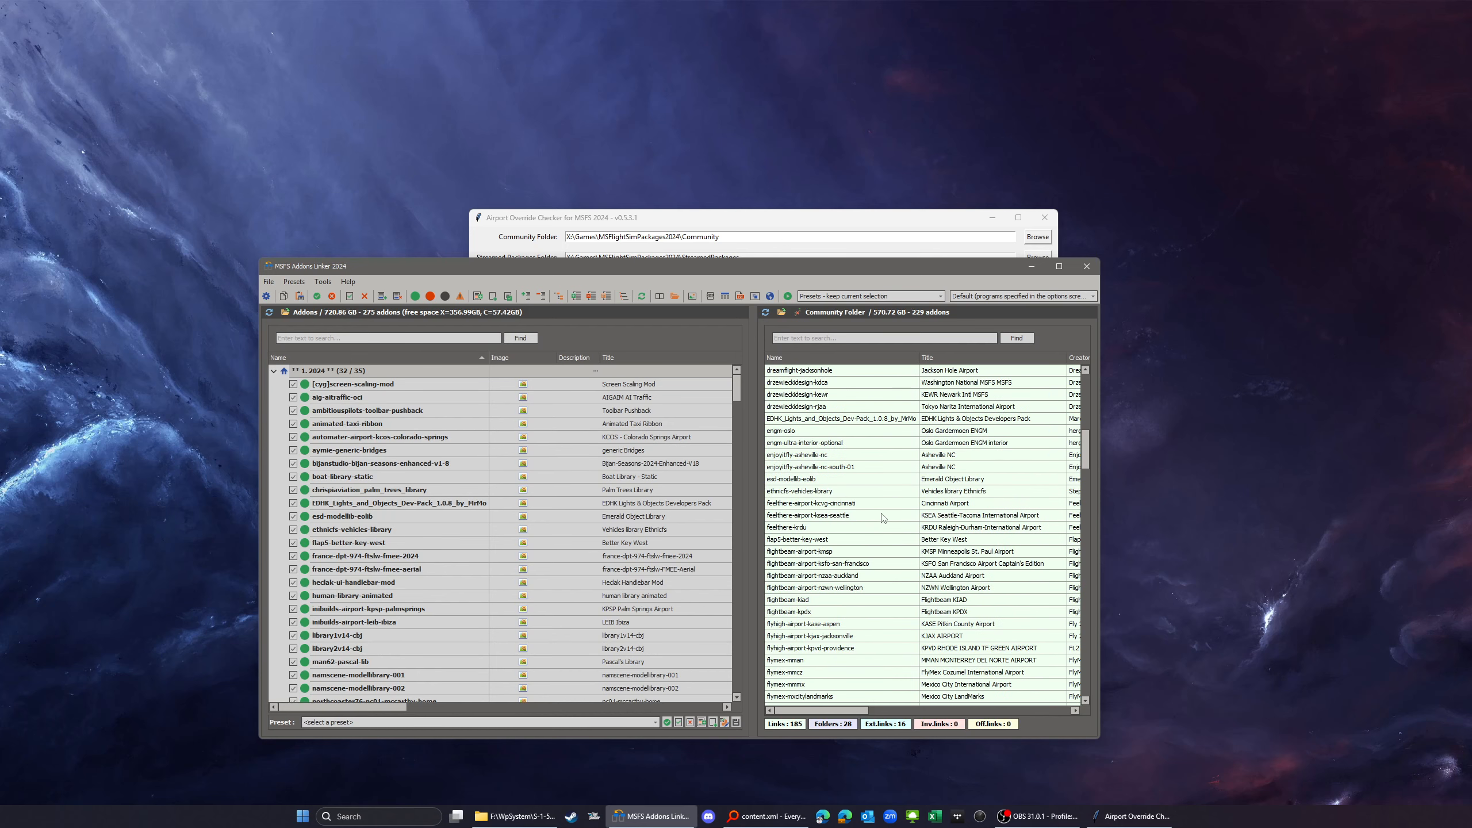
scroll(847, 464, "up", 20)
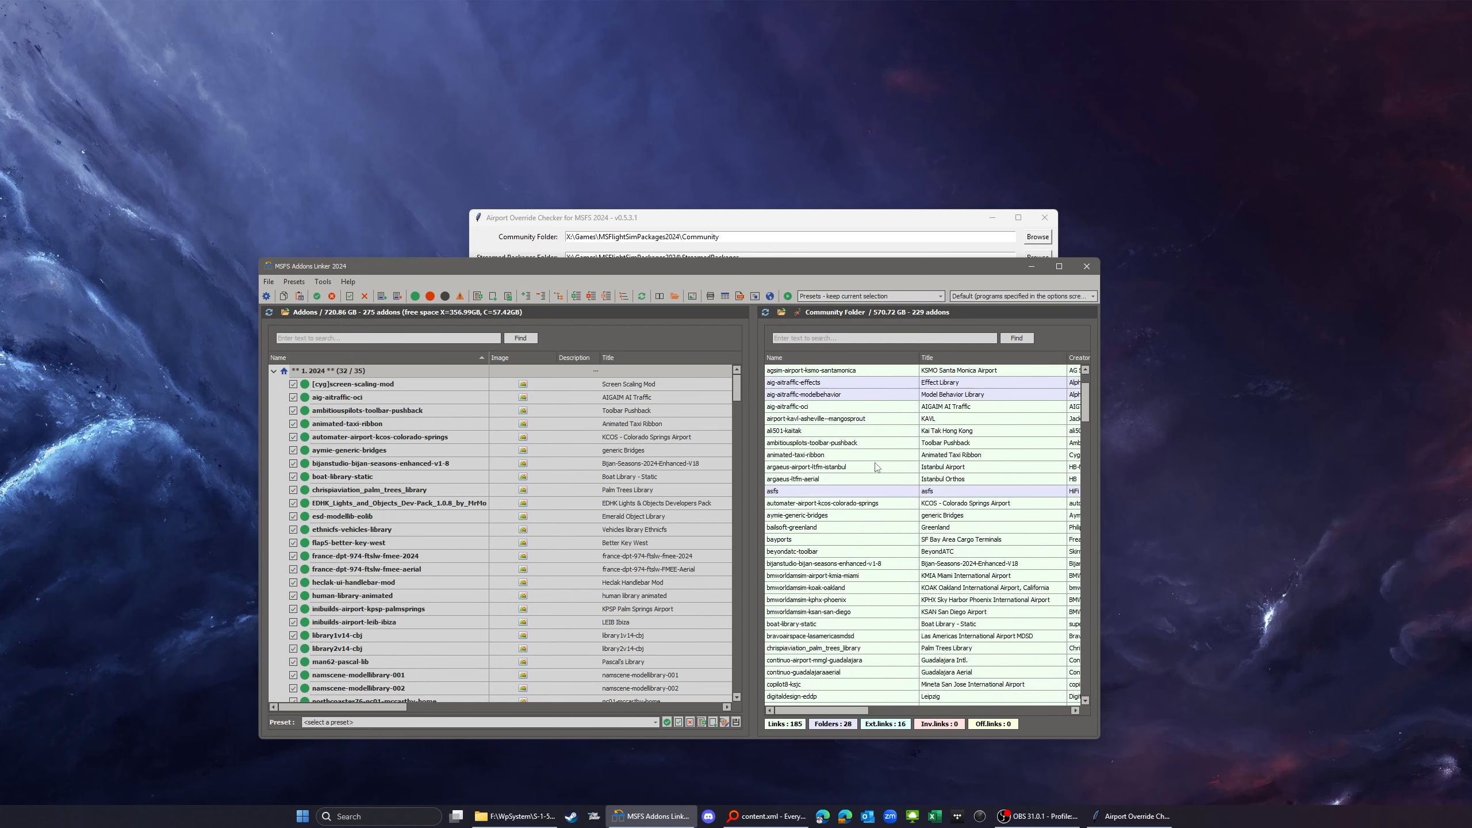
scroll(795, 383, "down", 20)
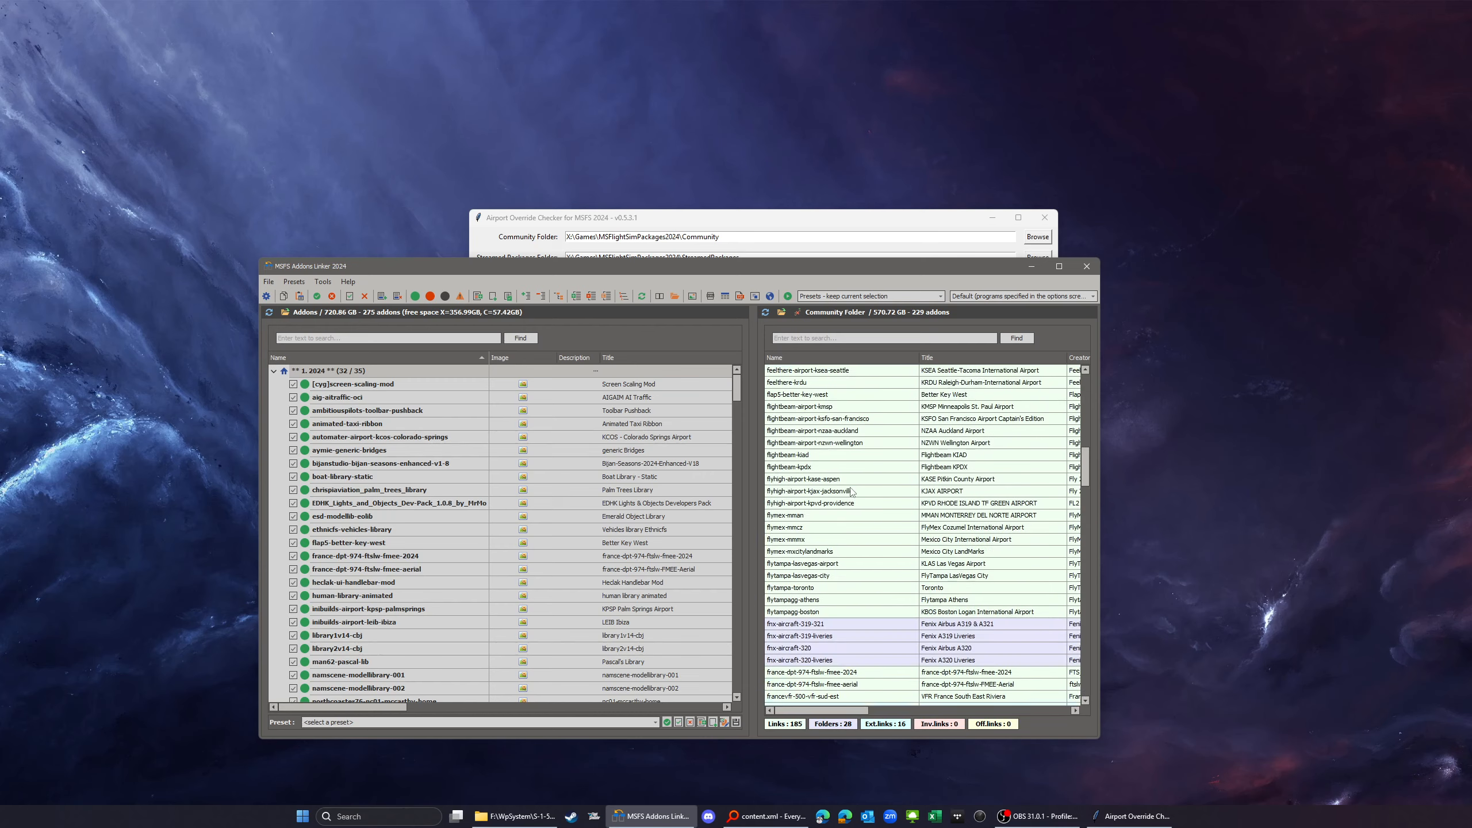
Switch back to Airport Override Checker and remove all non-Content.xml overrides from the community folder.
left_click(681, 217)
left_click(569, 335)
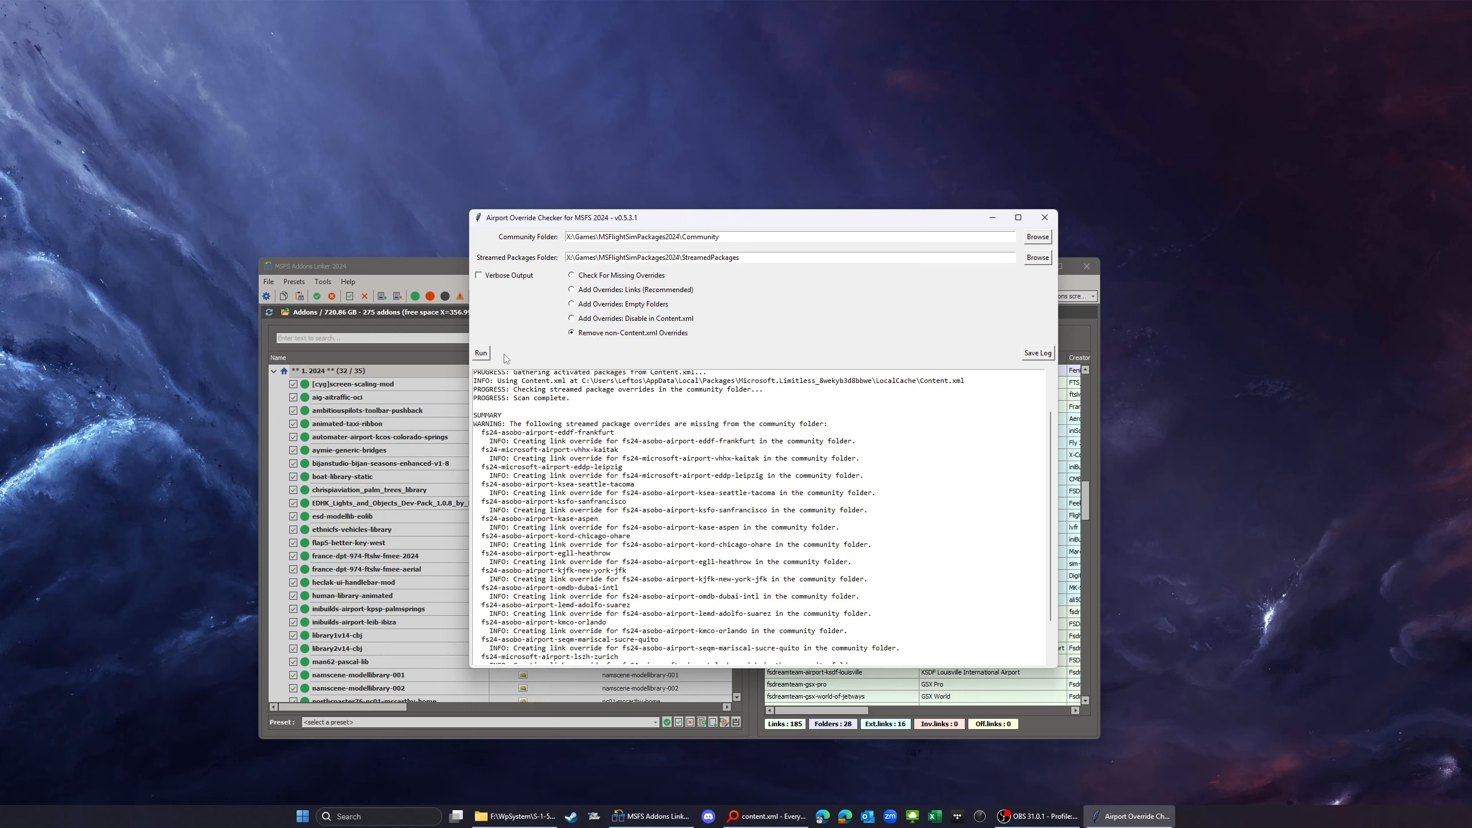
left_click(485, 354)
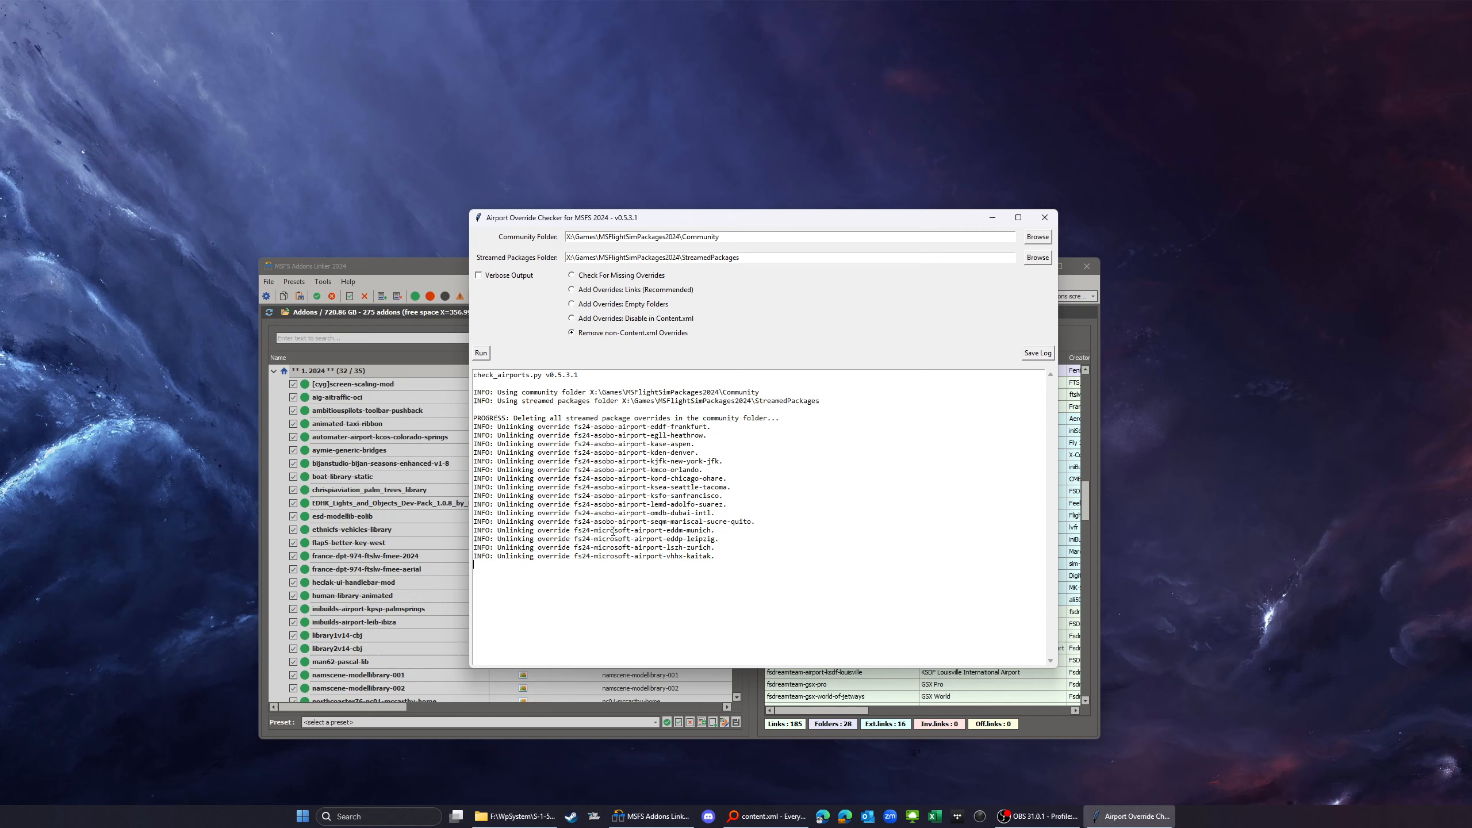
Return to MSFS Addons Linker, refresh the Community Folder list, and check it for remaining fs24 override entries.
left_click(388, 294)
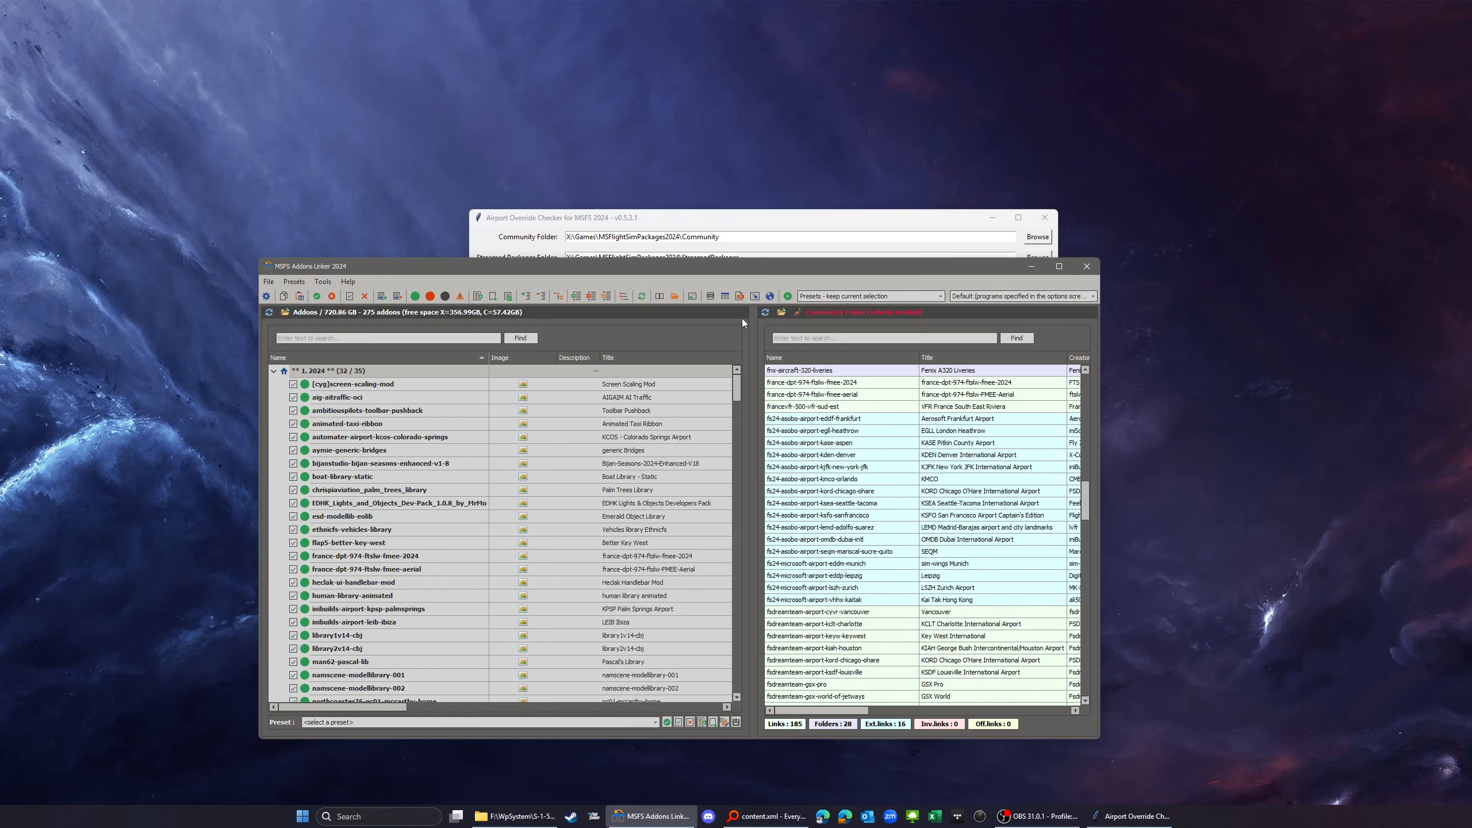
left_click(765, 313)
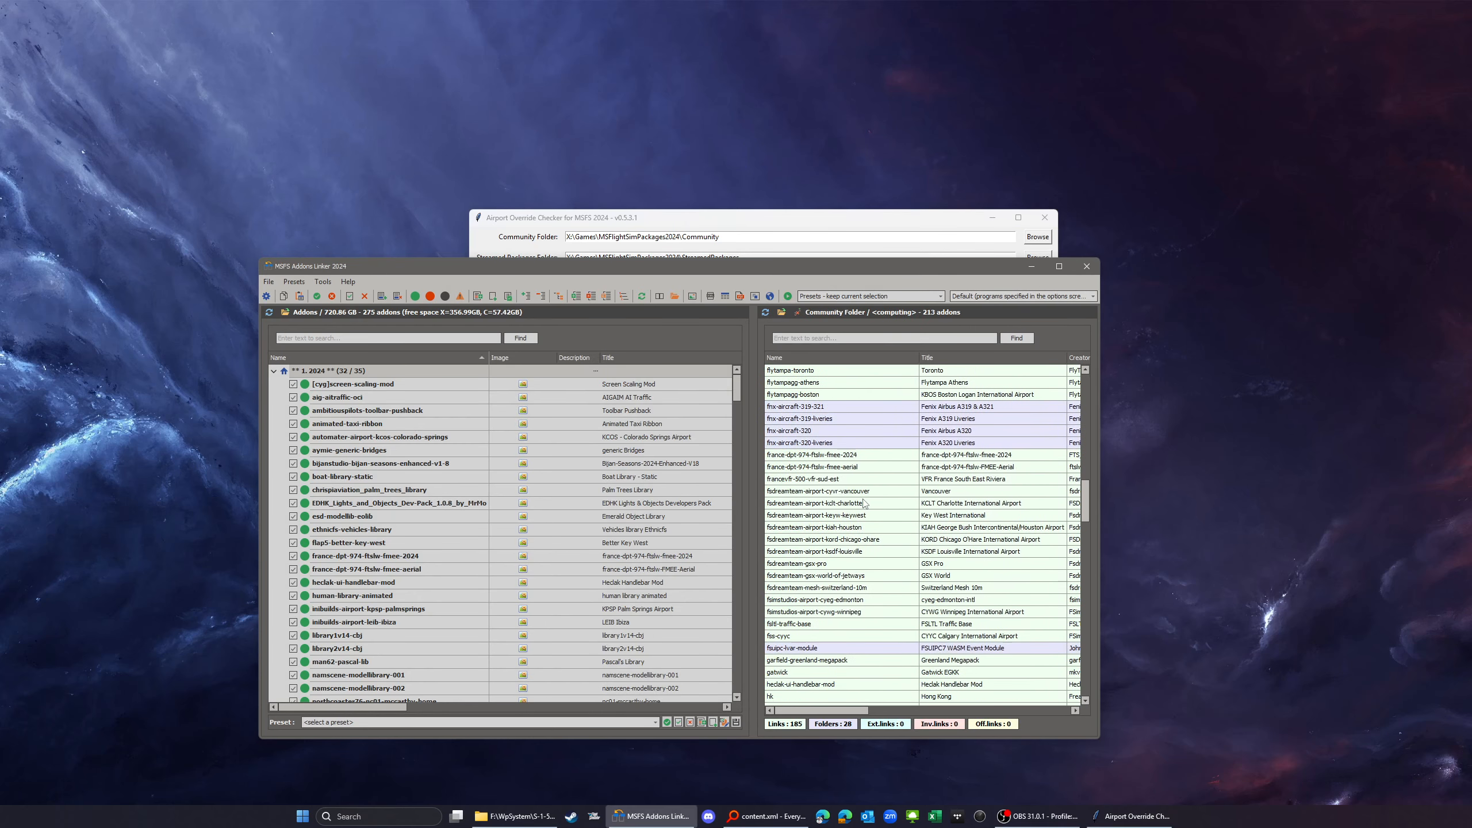
scroll(864, 502, "up", 20)
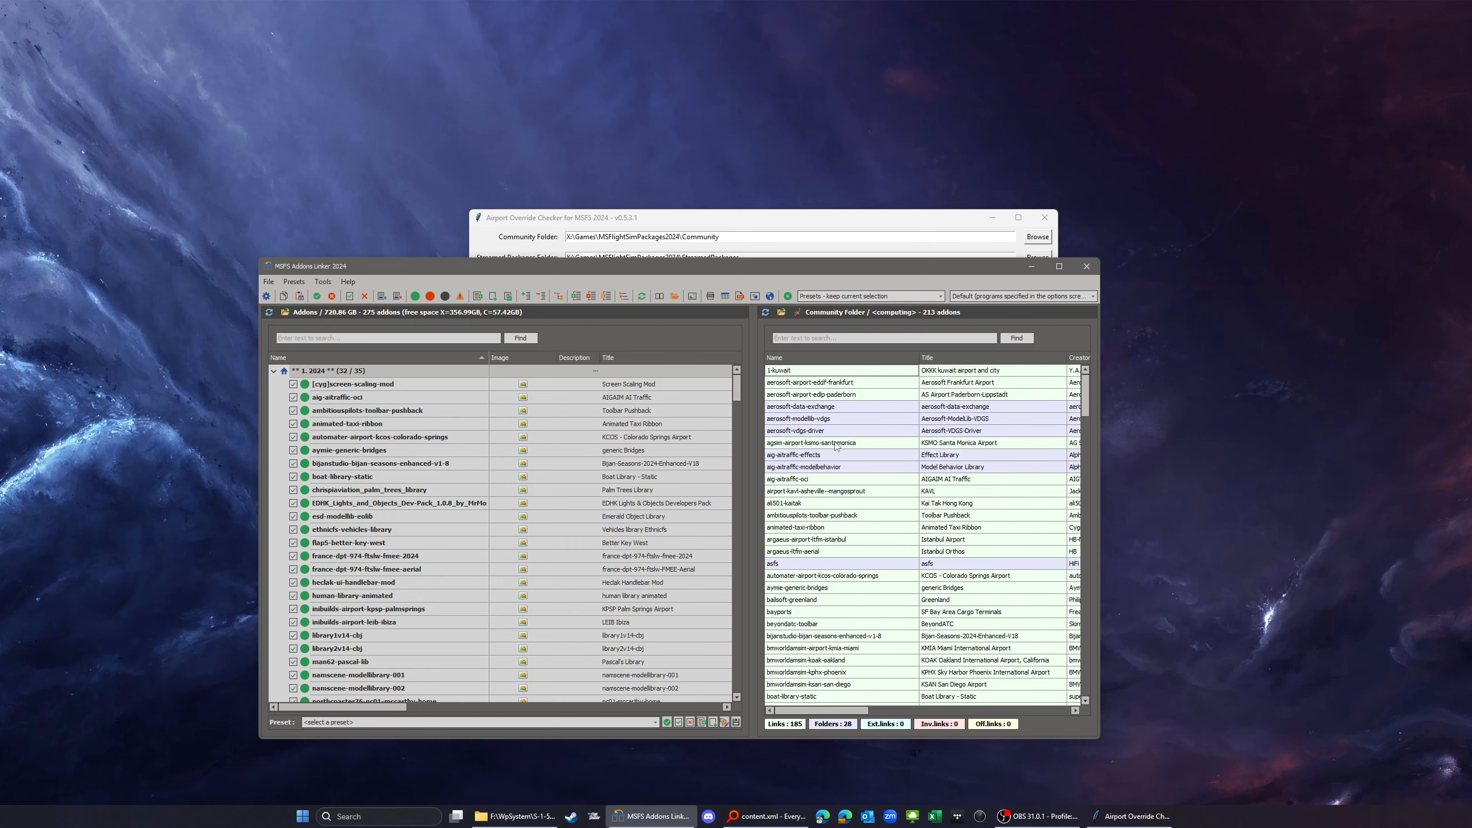
Disable the aerosoft-airport-eddf-frankfurt addon by removing its link from the Community Folder list.
left_click(816, 384)
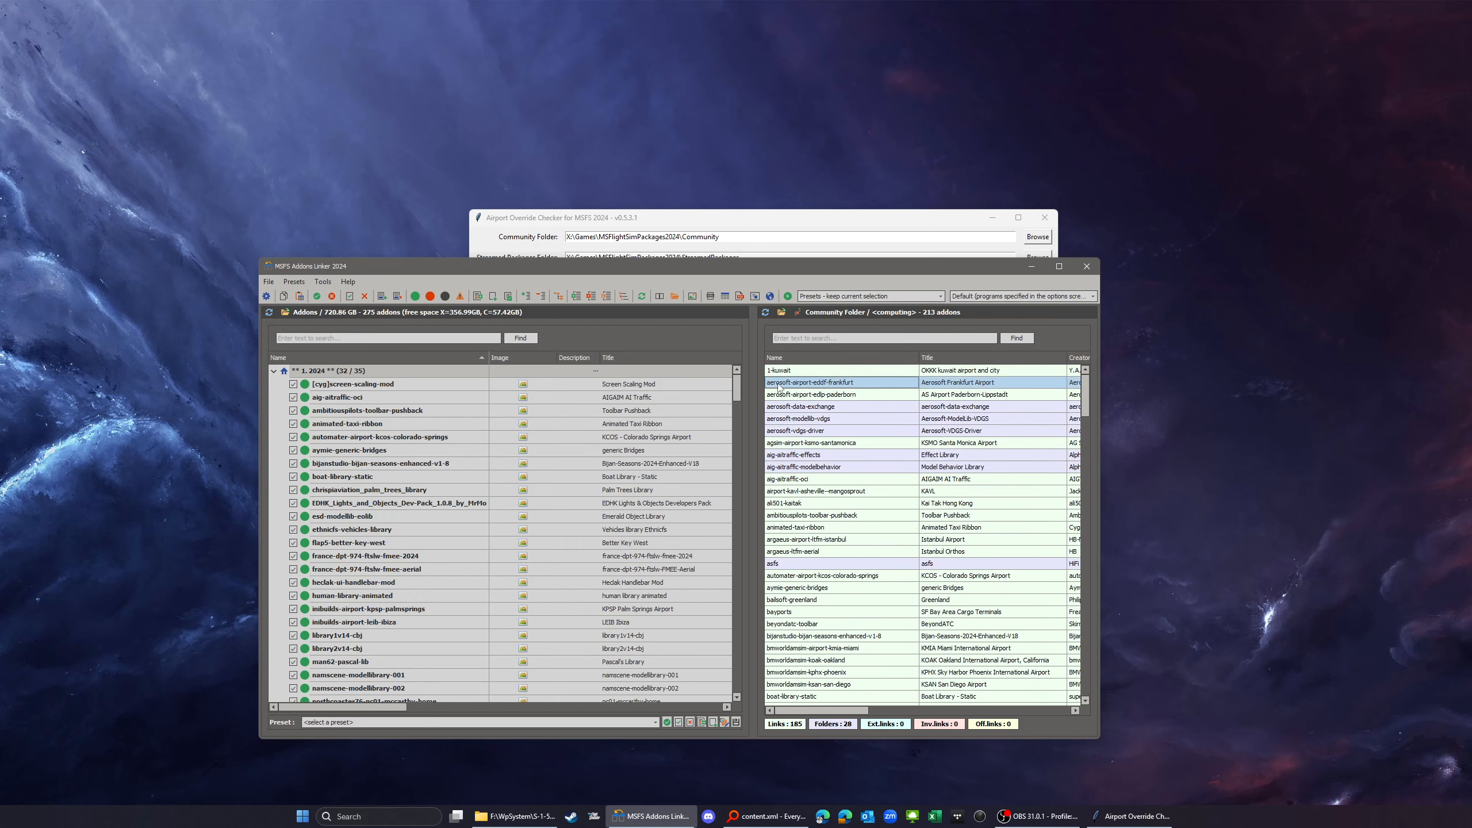
left_click(673, 296)
Re-enable the aerosoft-airport-eddf-frankfurt addon in the Addons tree.
scroll(417, 470, "down", 15)
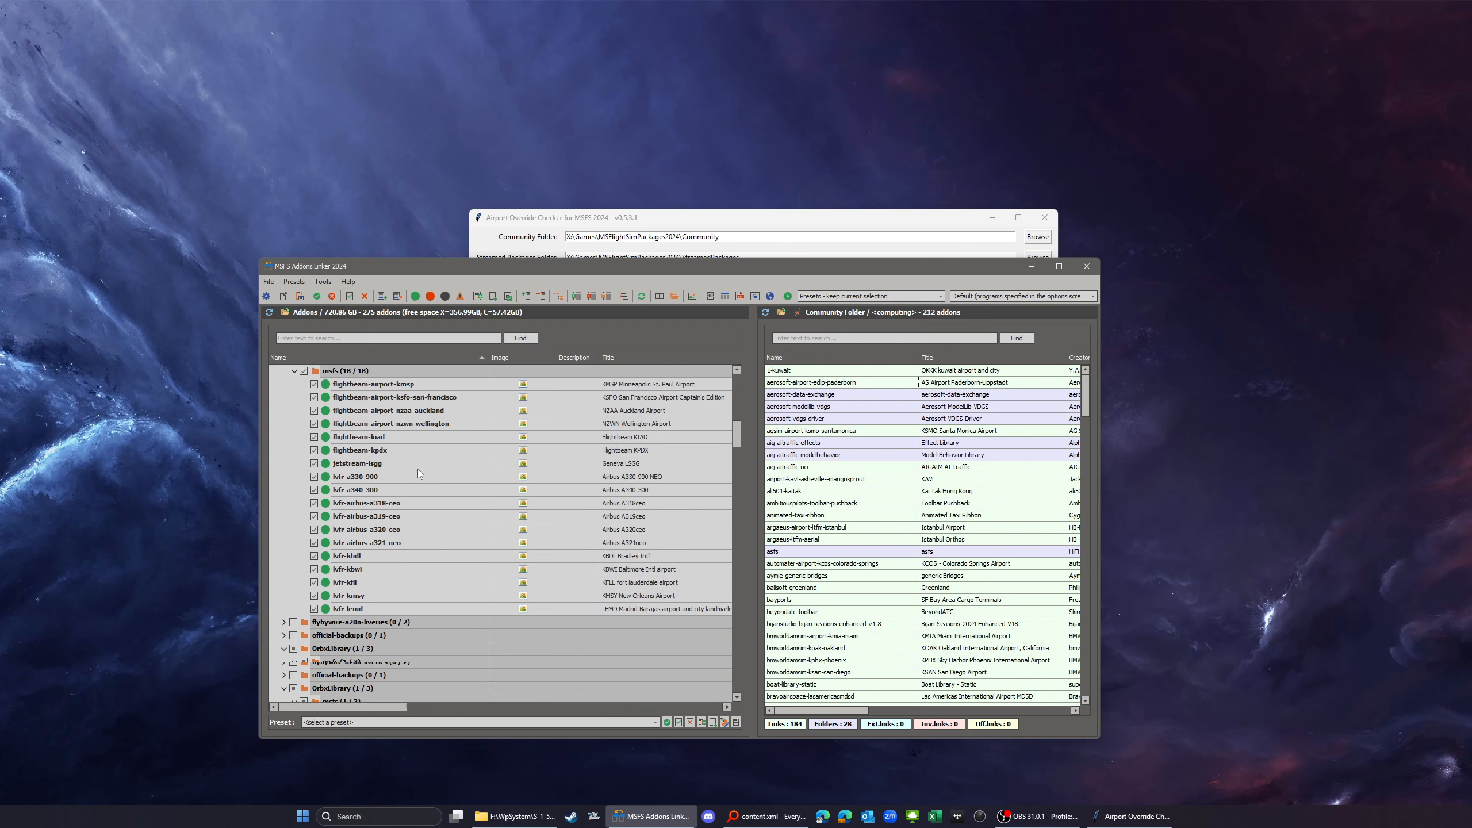
scroll(418, 470, "down", 4)
scroll(404, 483, "down", 5)
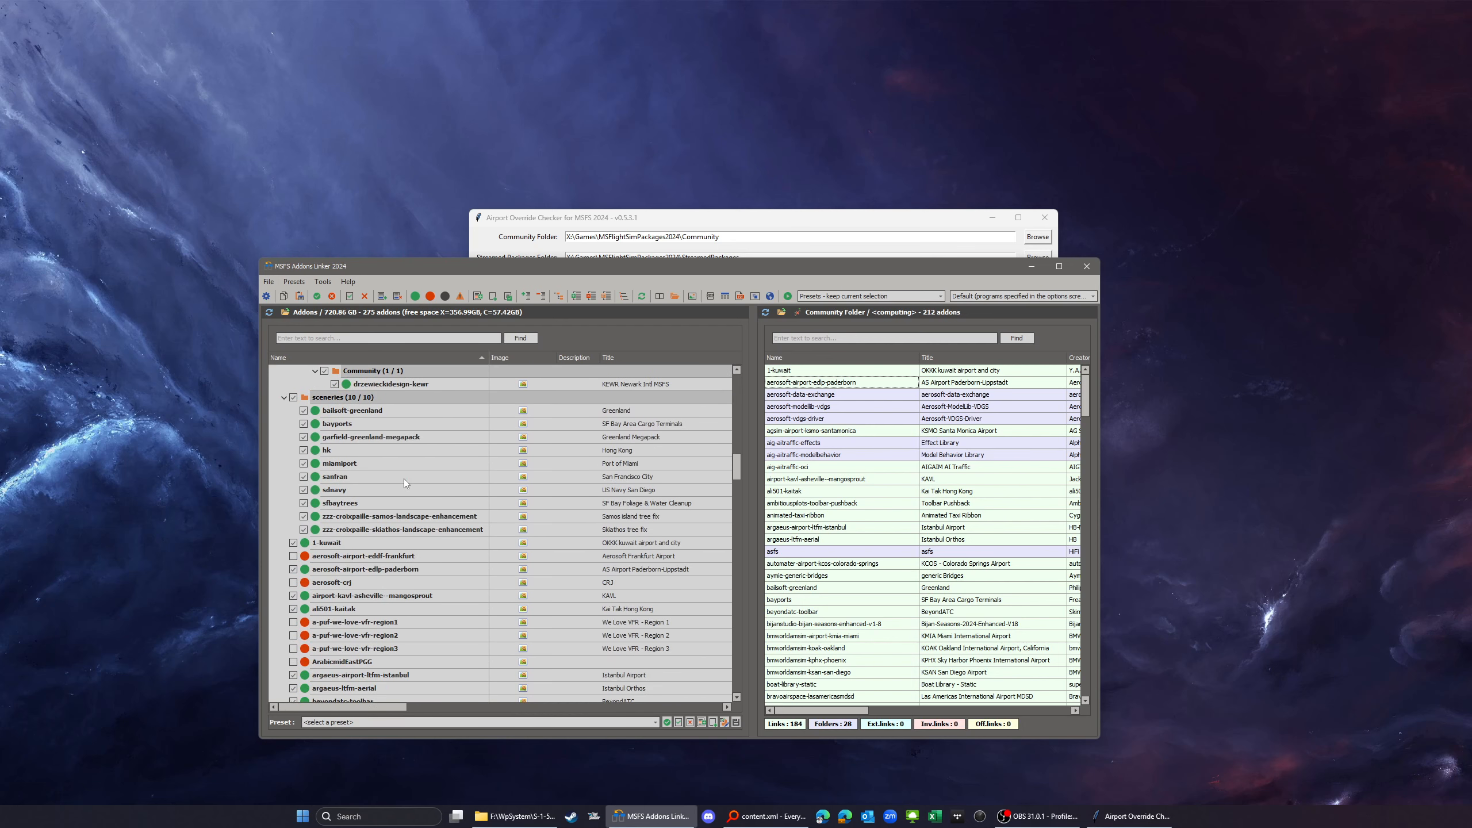
scroll(404, 479, "down", 4)
left_click(292, 397)
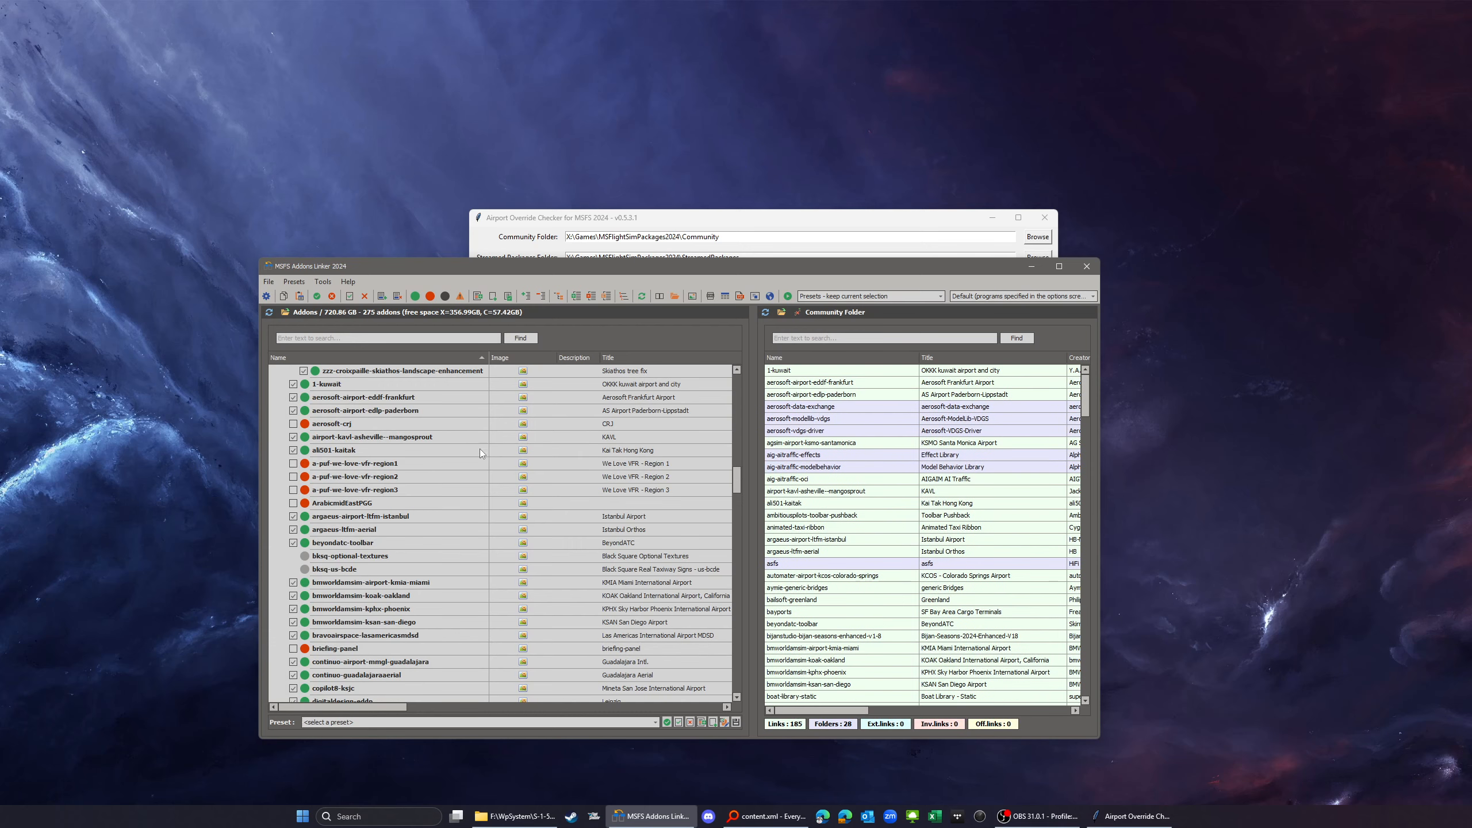
scroll(493, 458, "up", 20)
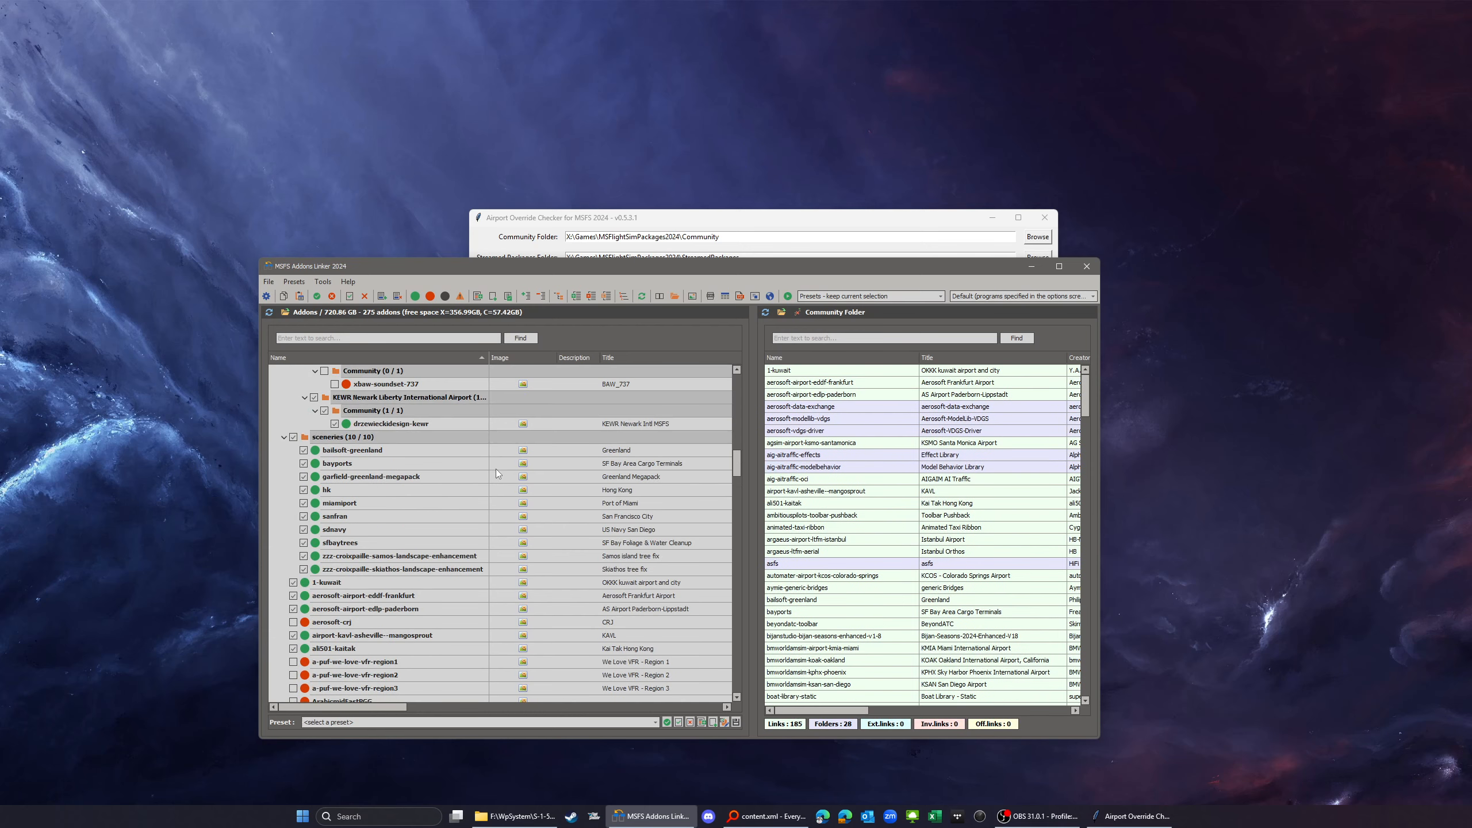
Switch to Airport Override Checker and add the missing overrides using the Links (Recommended) option.
left_click(549, 239)
left_click(605, 290)
left_click(480, 353)
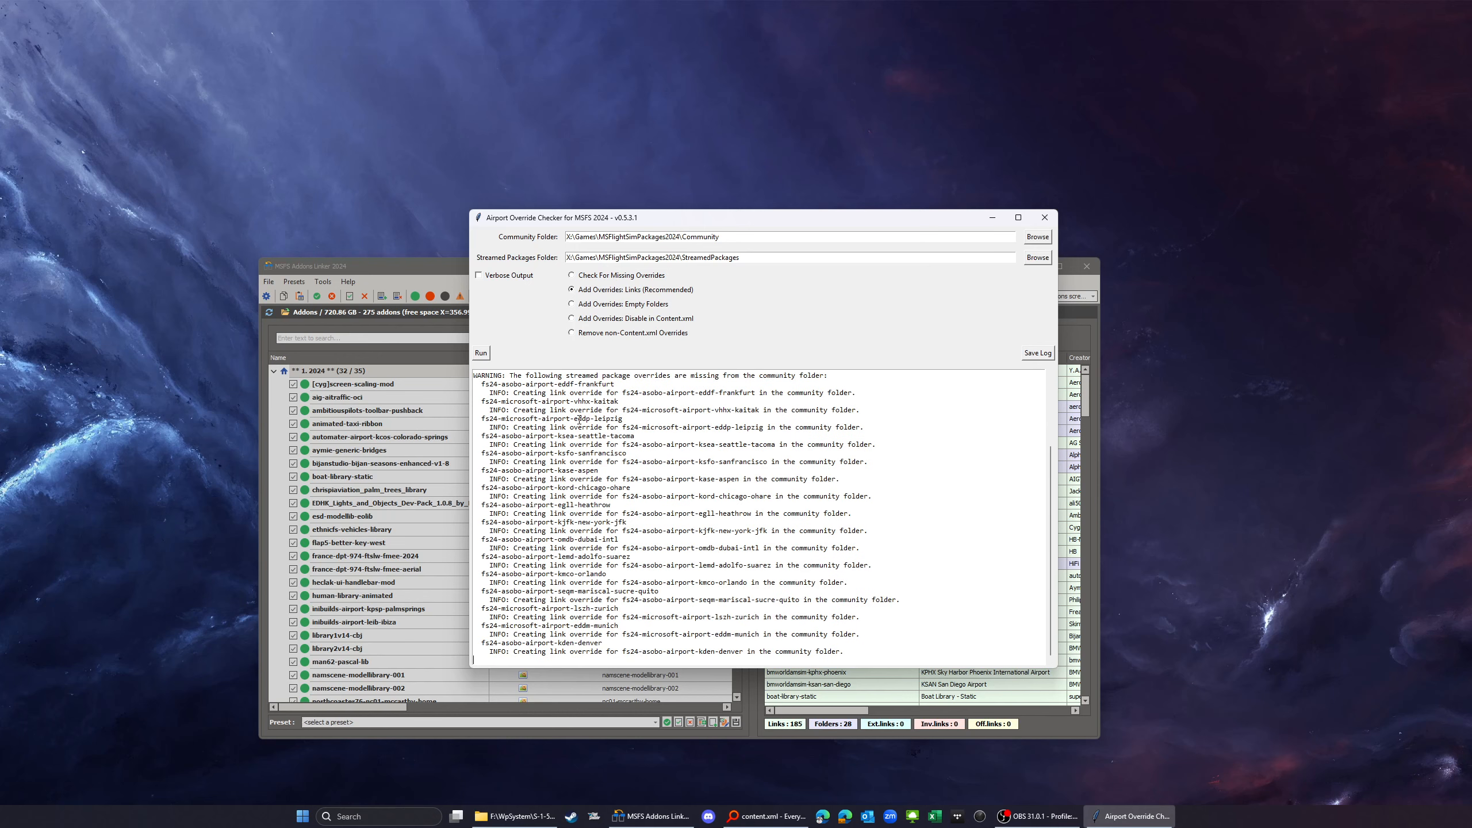
Return to MSFS Addons Linker, refresh the Community Folder list, and look through the fs24 airport override entries.
left_click(364, 276)
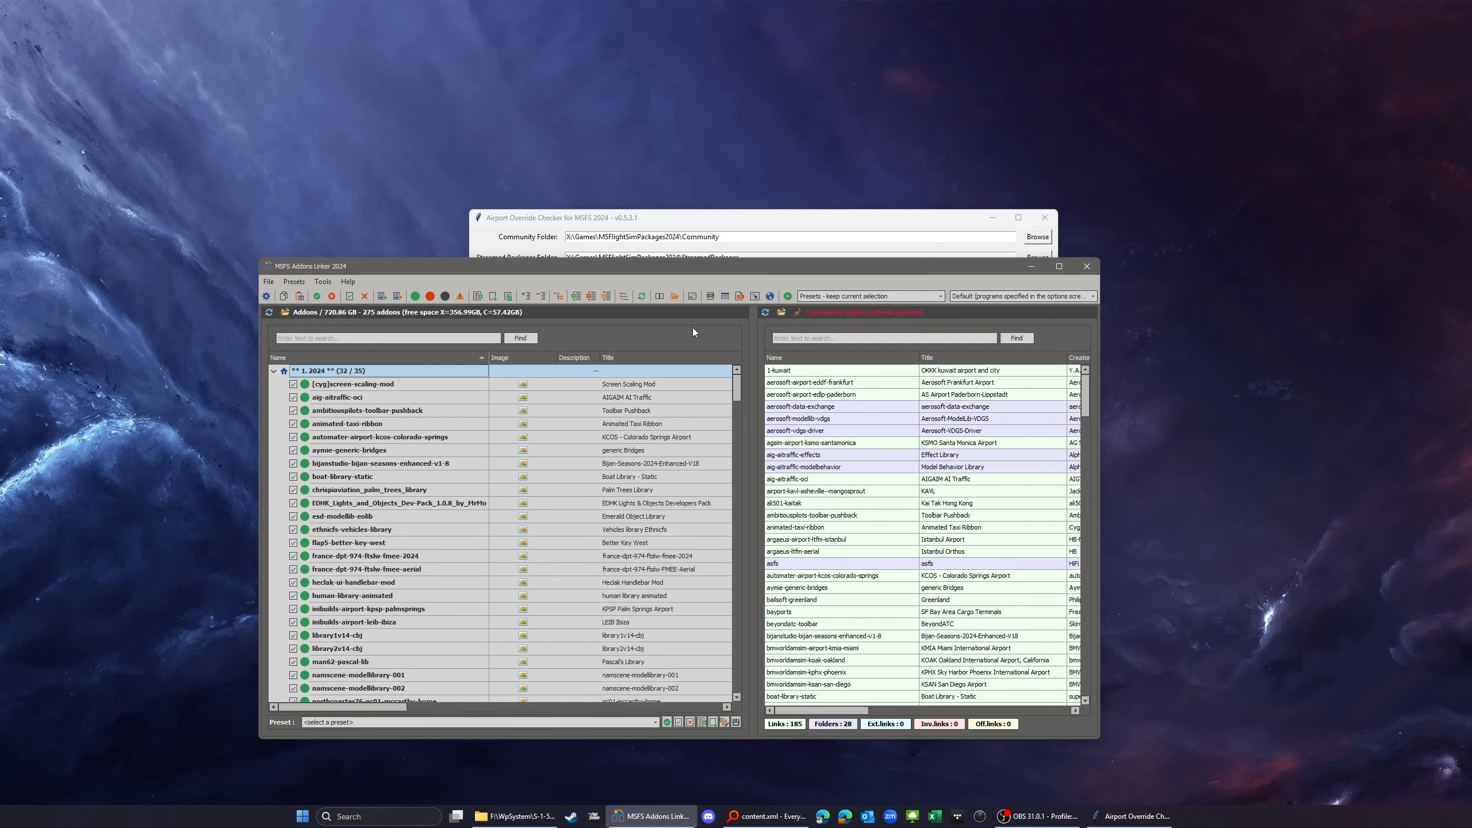
left_click(765, 312)
scroll(855, 528, "down", 1)
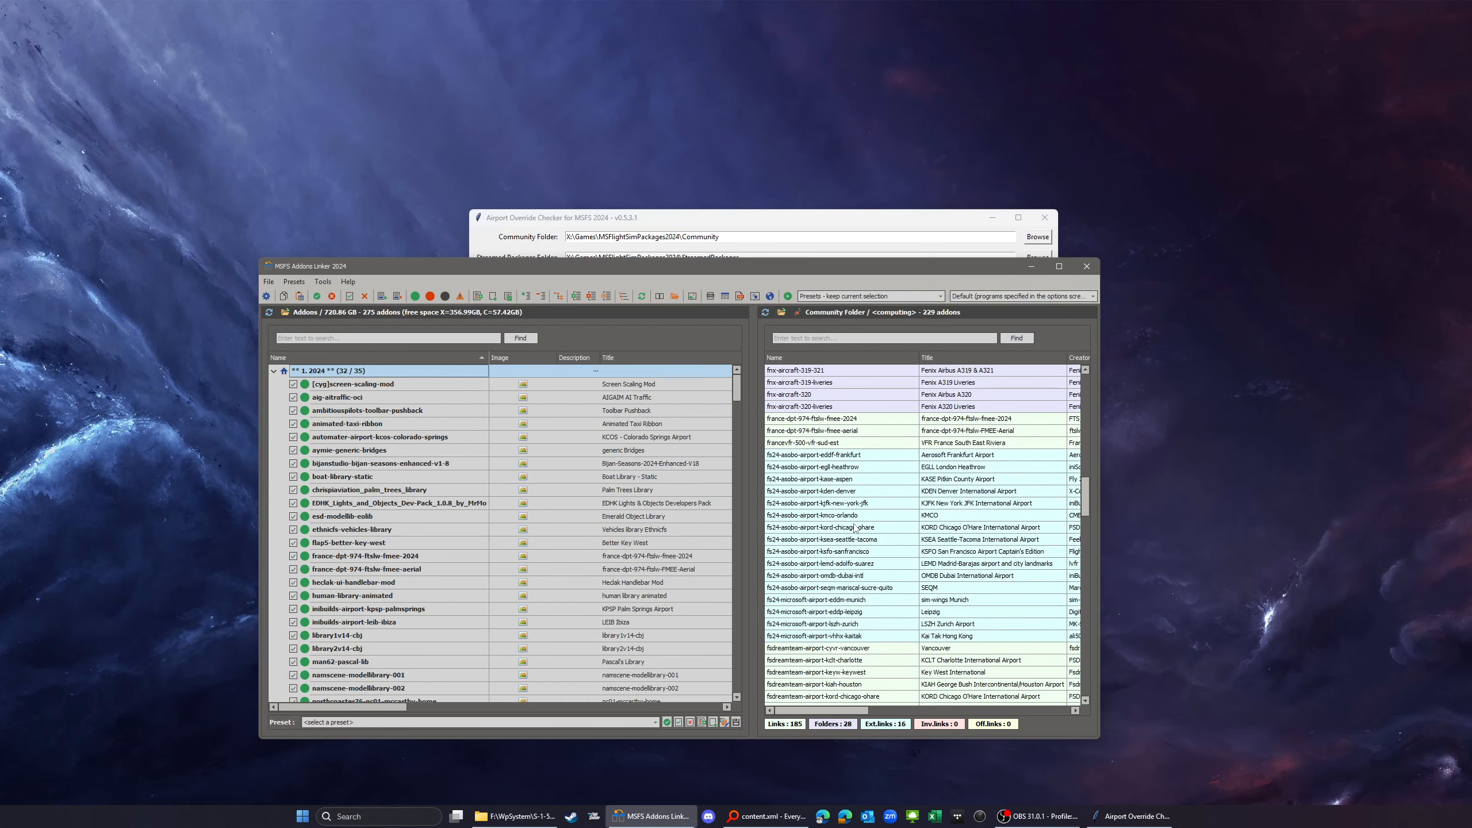
Switch back to Airport Override Checker and remove the non-Content.xml overrides.
left_click(688, 220)
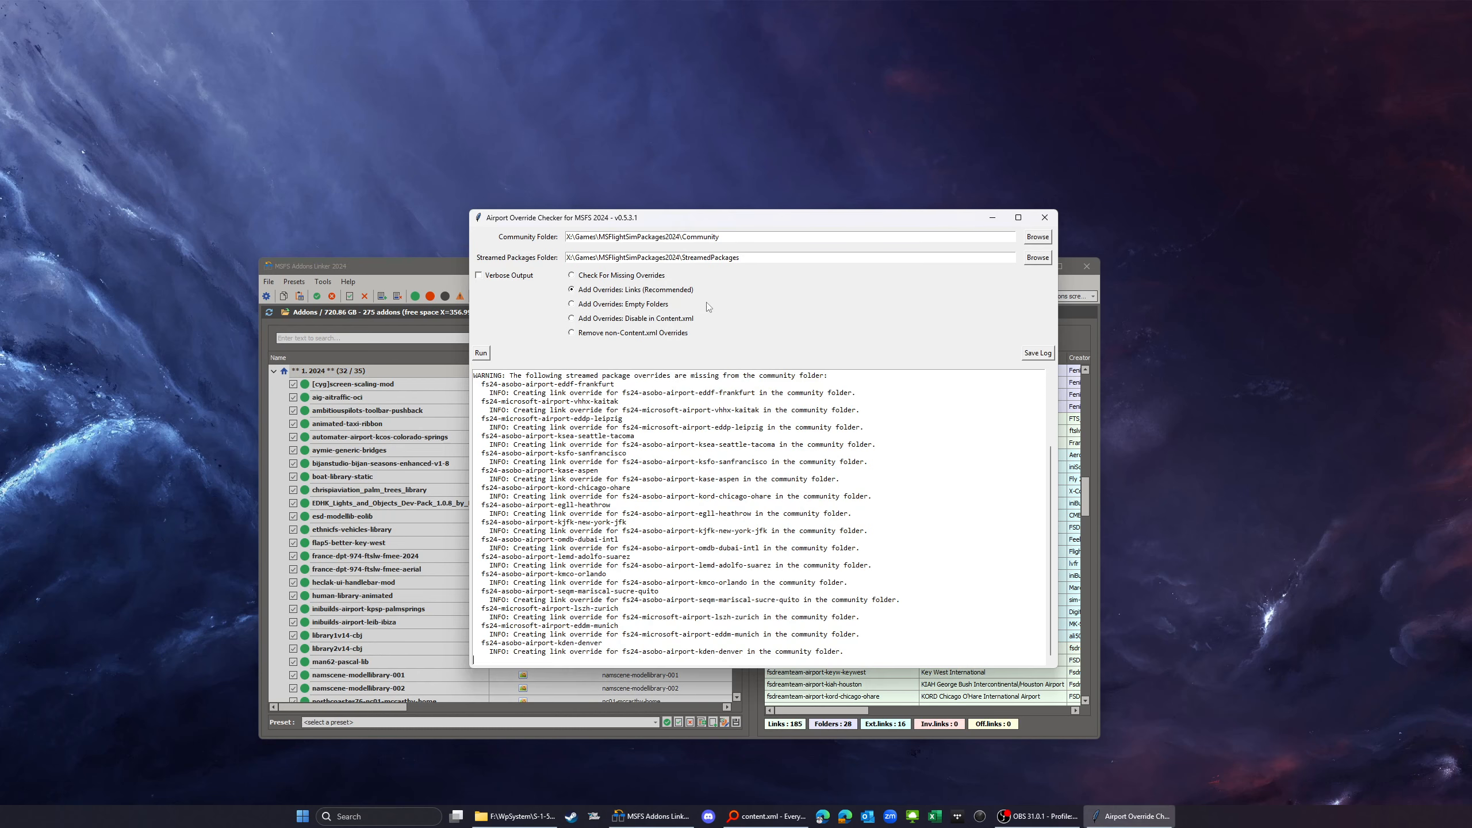
left_click(572, 332)
left_click(481, 353)
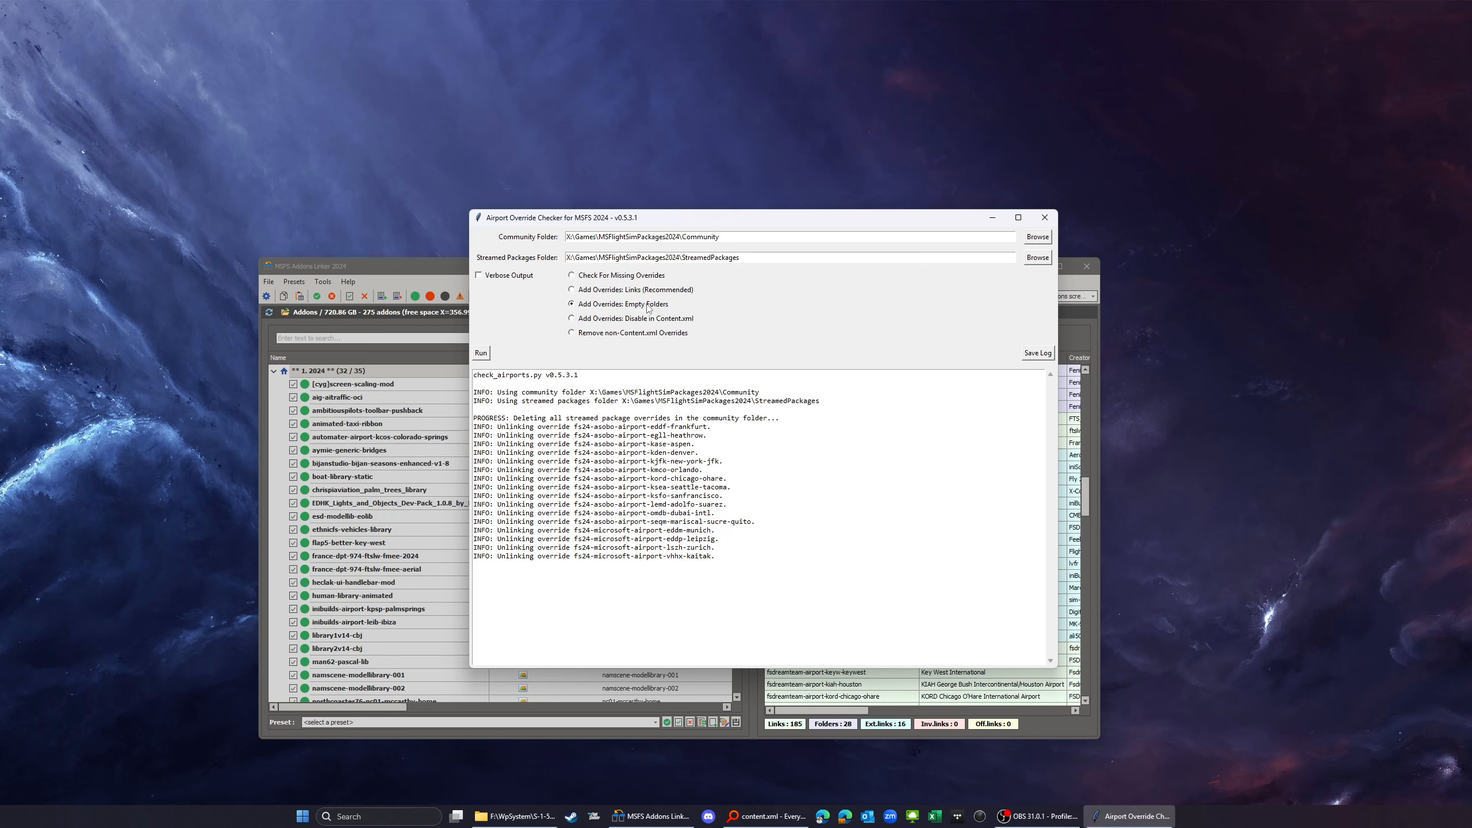
Compare the Links and Disable in Content.xml override options, and highlight fs24-asobo-airport-eddf-frankfurt in the output log.
left_click(631, 293)
left_click(632, 324)
left_click_drag(574, 427, 708, 427)
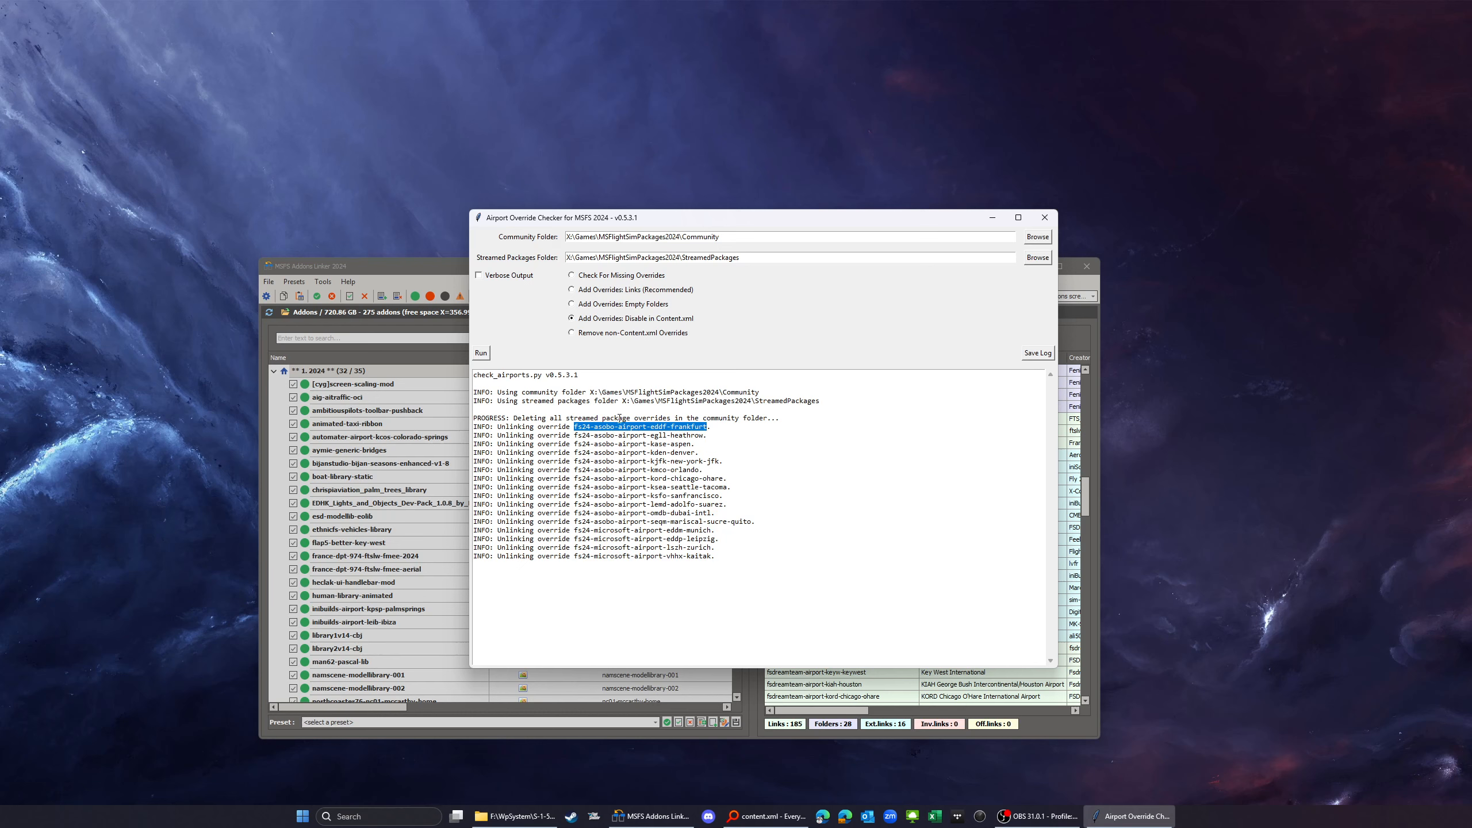
left_click(720, 428)
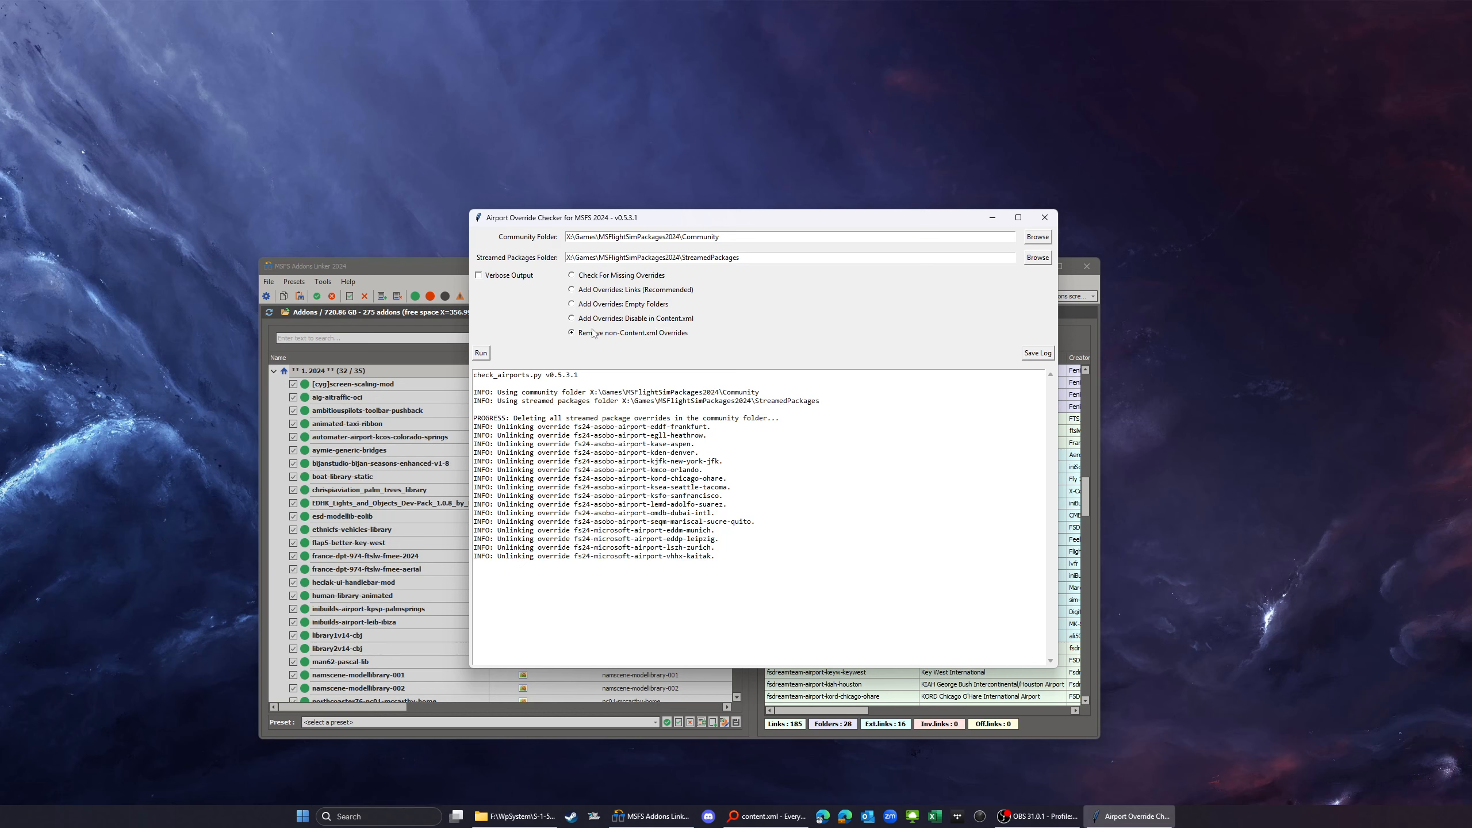
Add the missing overrides using the Disable in Content.xml option.
left_click(597, 334)
left_click(636, 323)
left_click(600, 325)
left_click(482, 353)
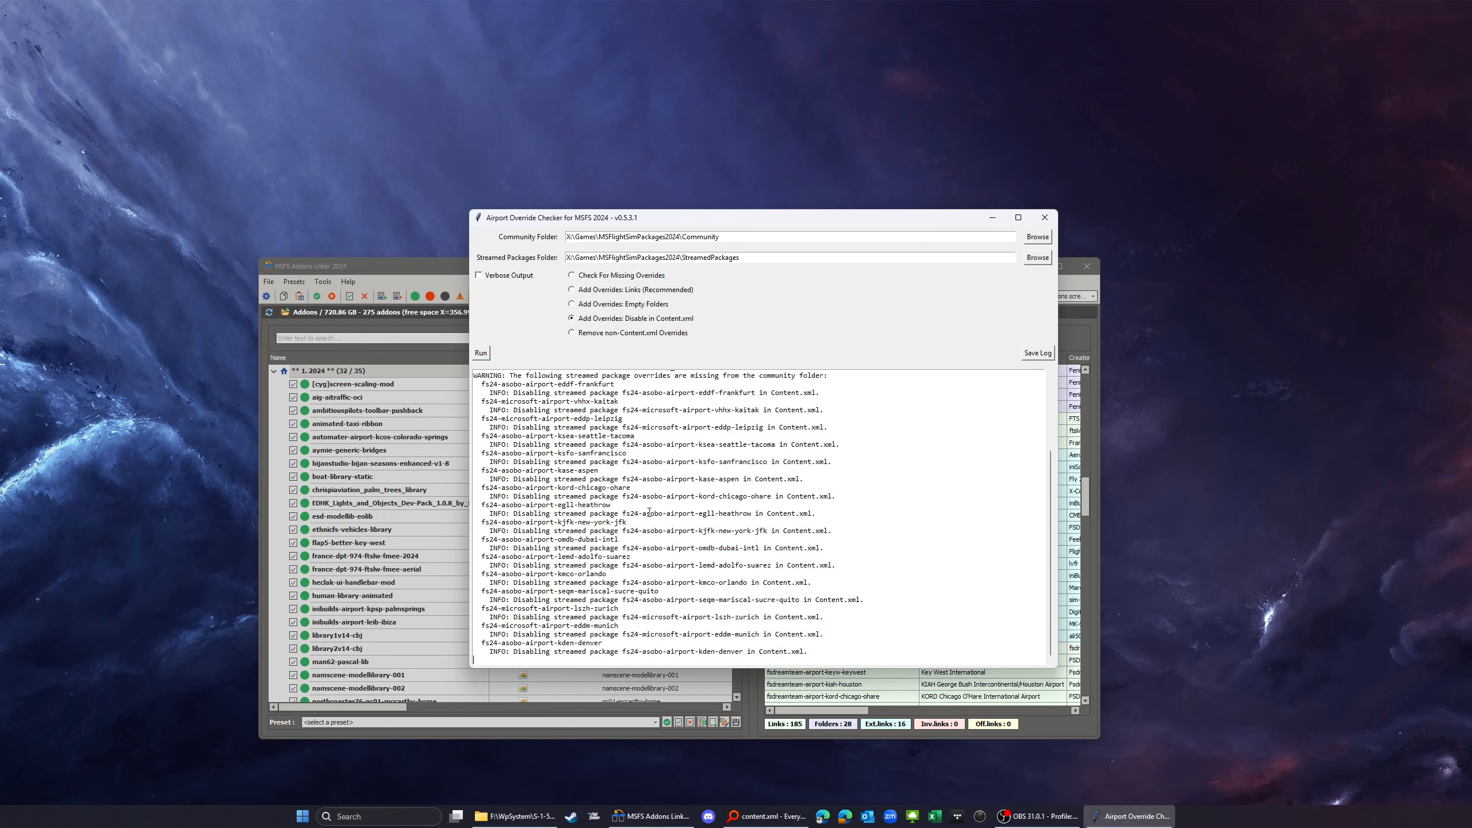
Switch to Everything, search for wfn:content.xml, and open the Content.xml from the Microsoft.Limitless LocalCache folder in Notepad++.
left_click(766, 817)
type("wfn")
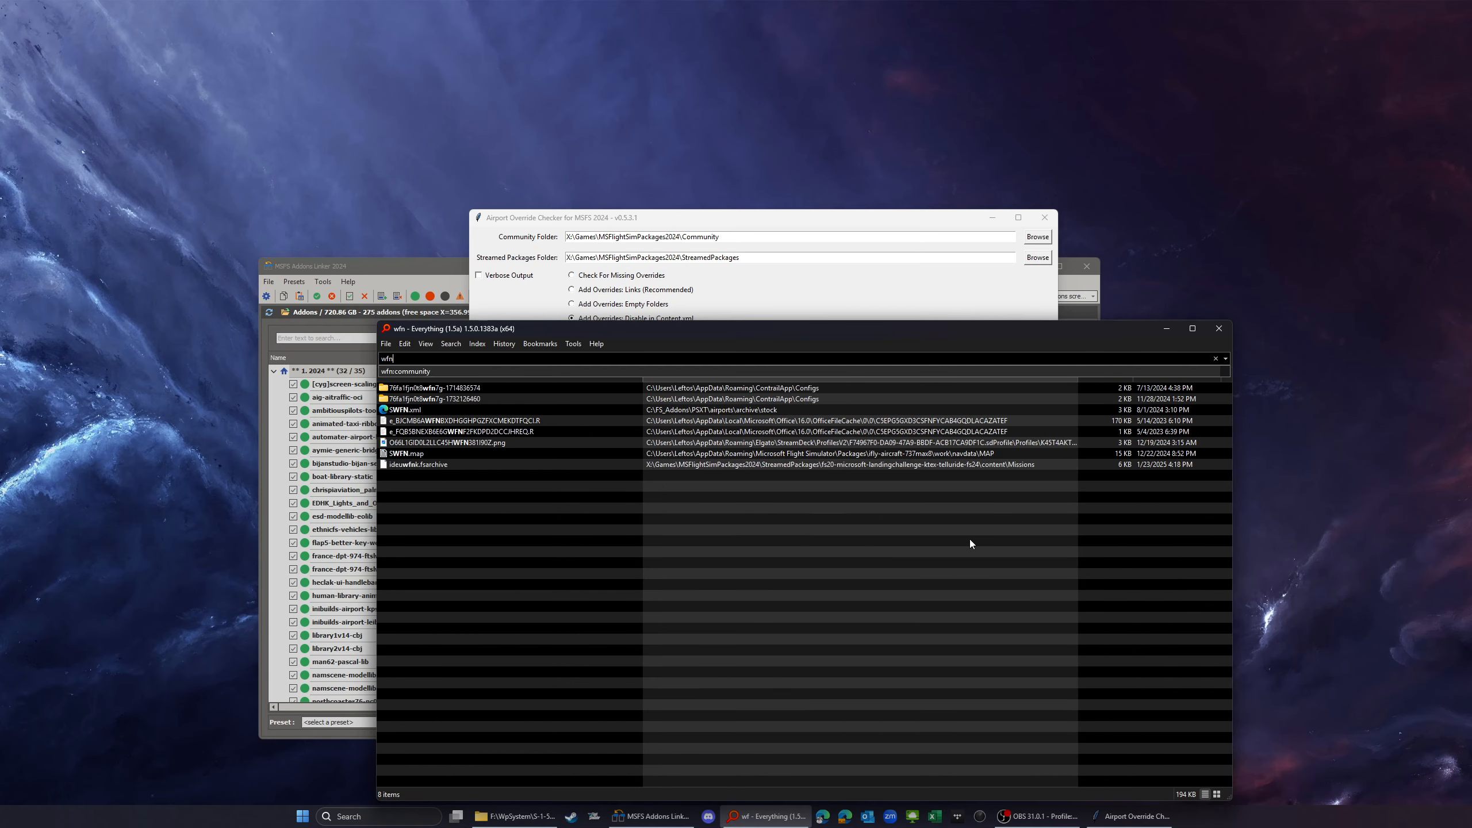
type(":content.xml")
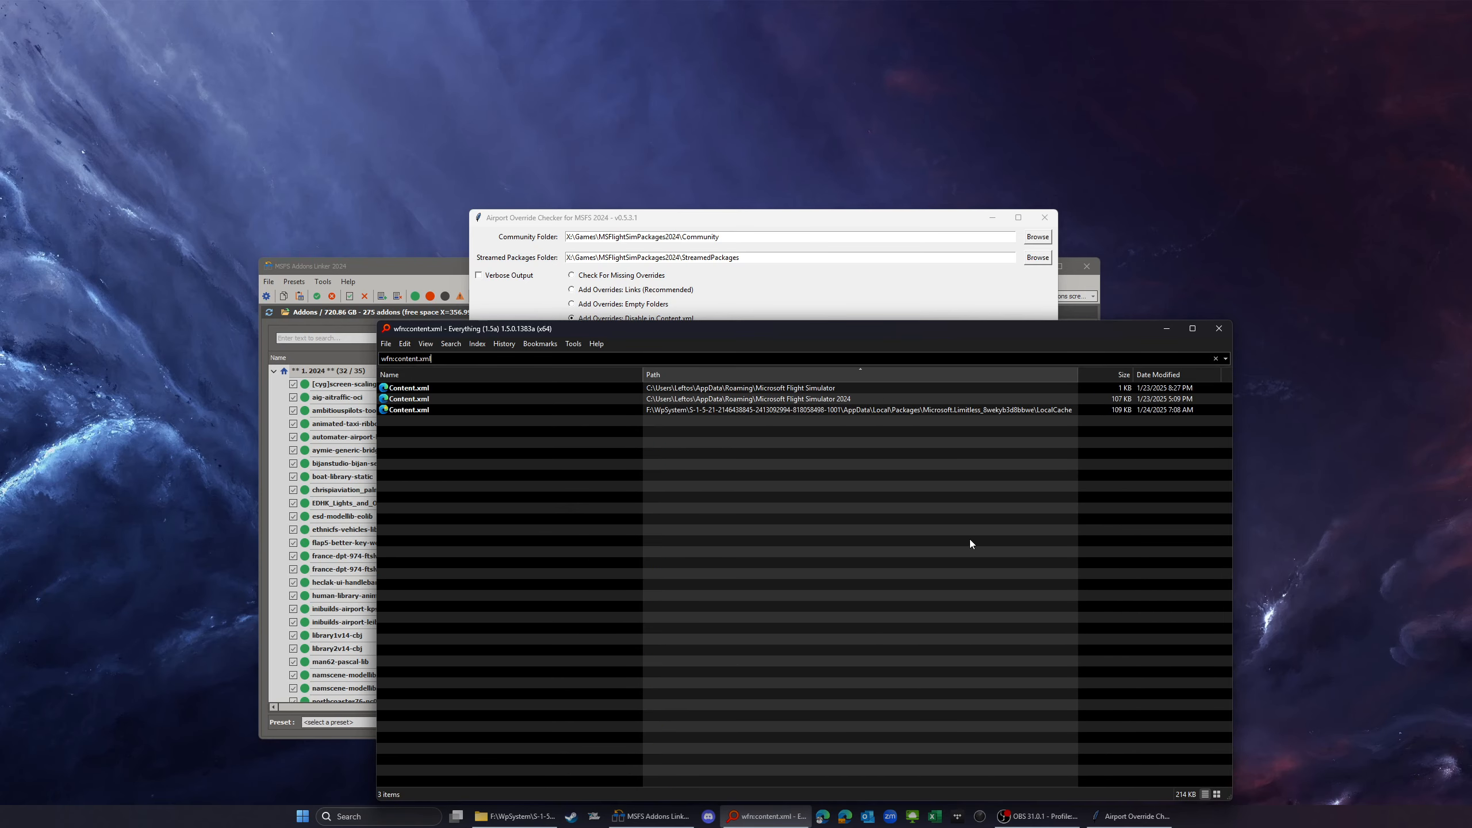
left_click(418, 409)
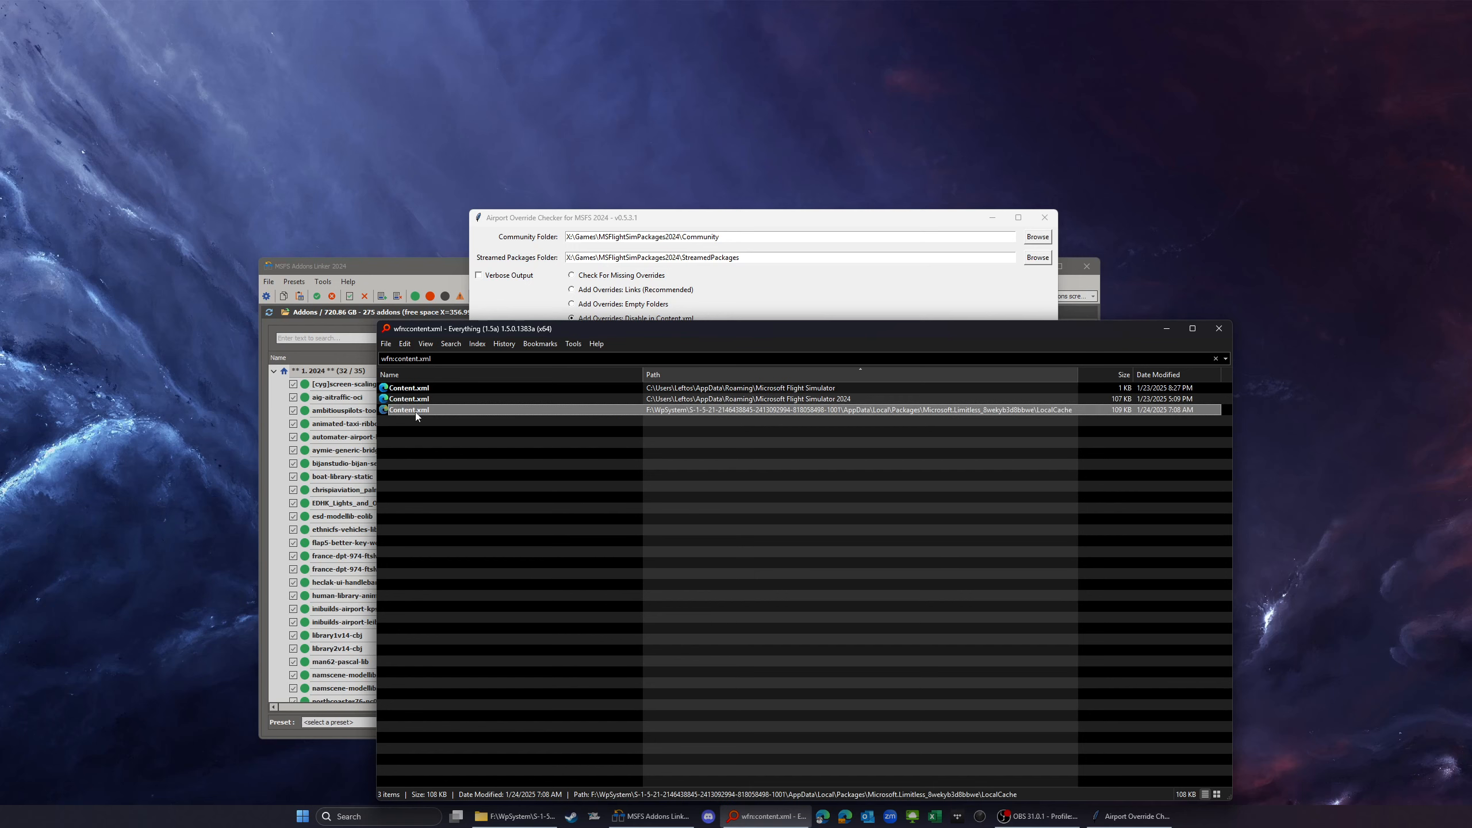
right_click(417, 411)
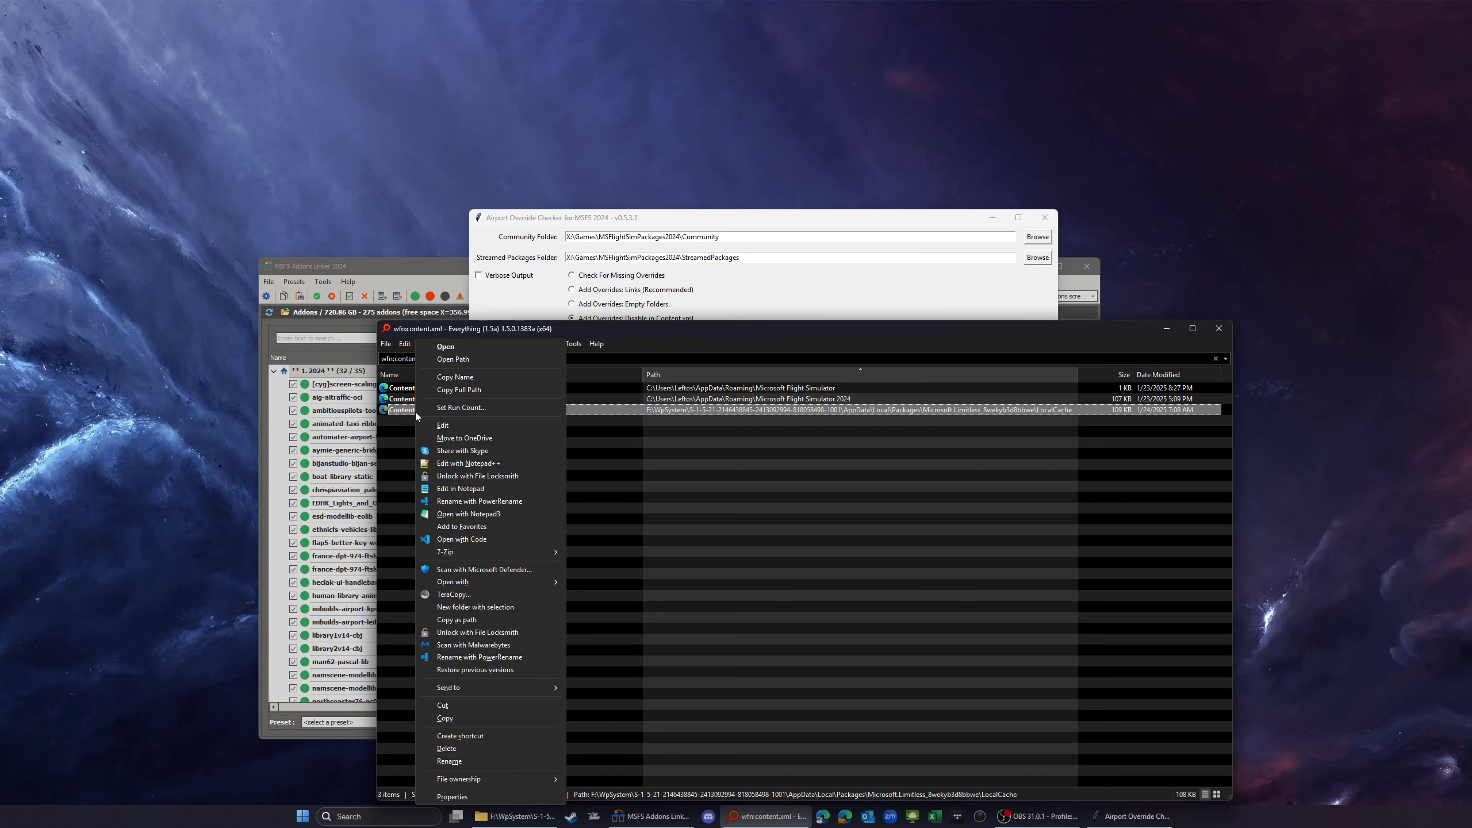
left_click(474, 464)
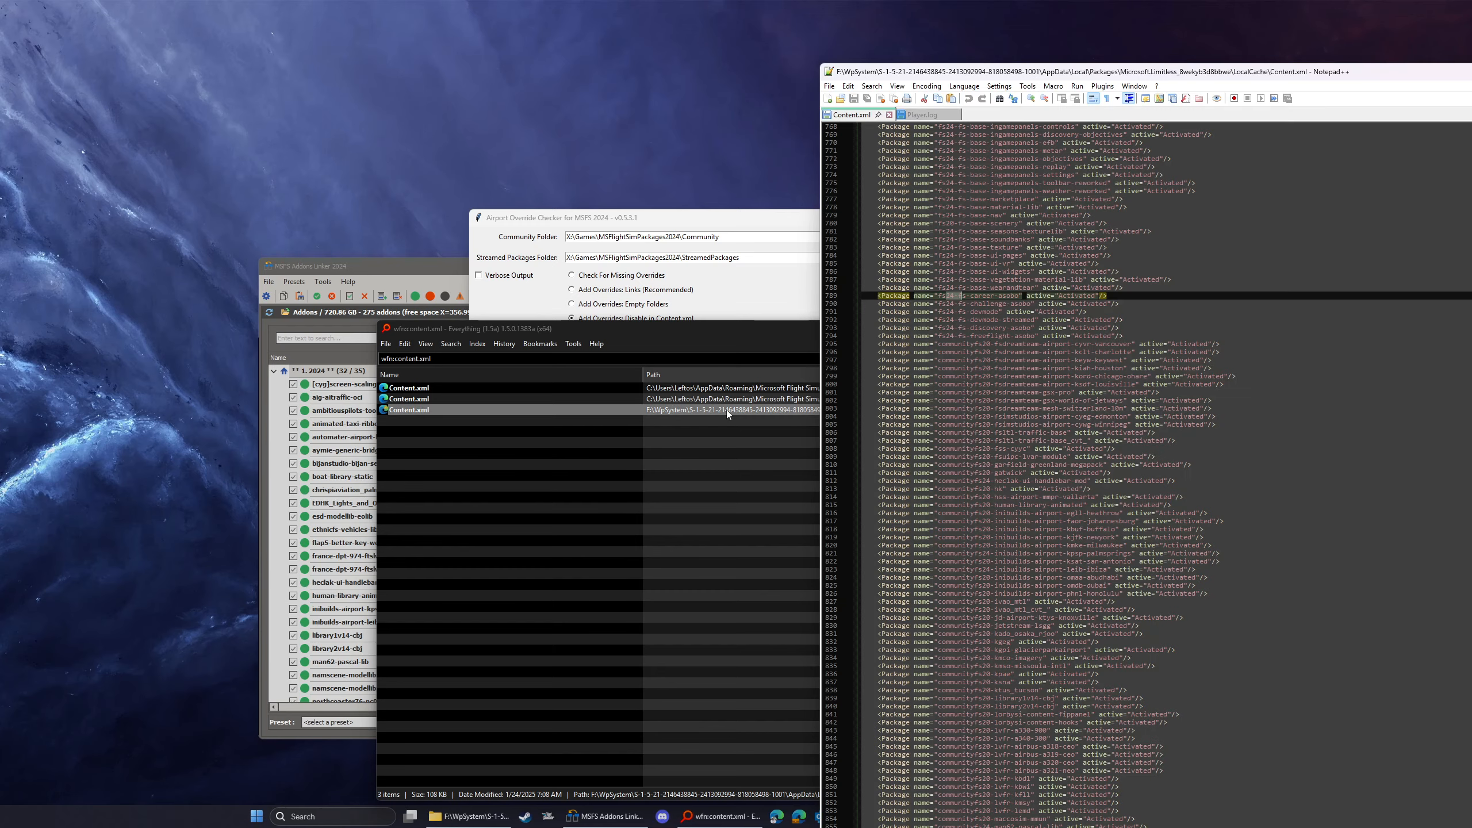
Check the LocalCache Content.xml path in Everything, and move the Notepad++ window fully into view.
left_click(727, 410)
left_click(752, 410)
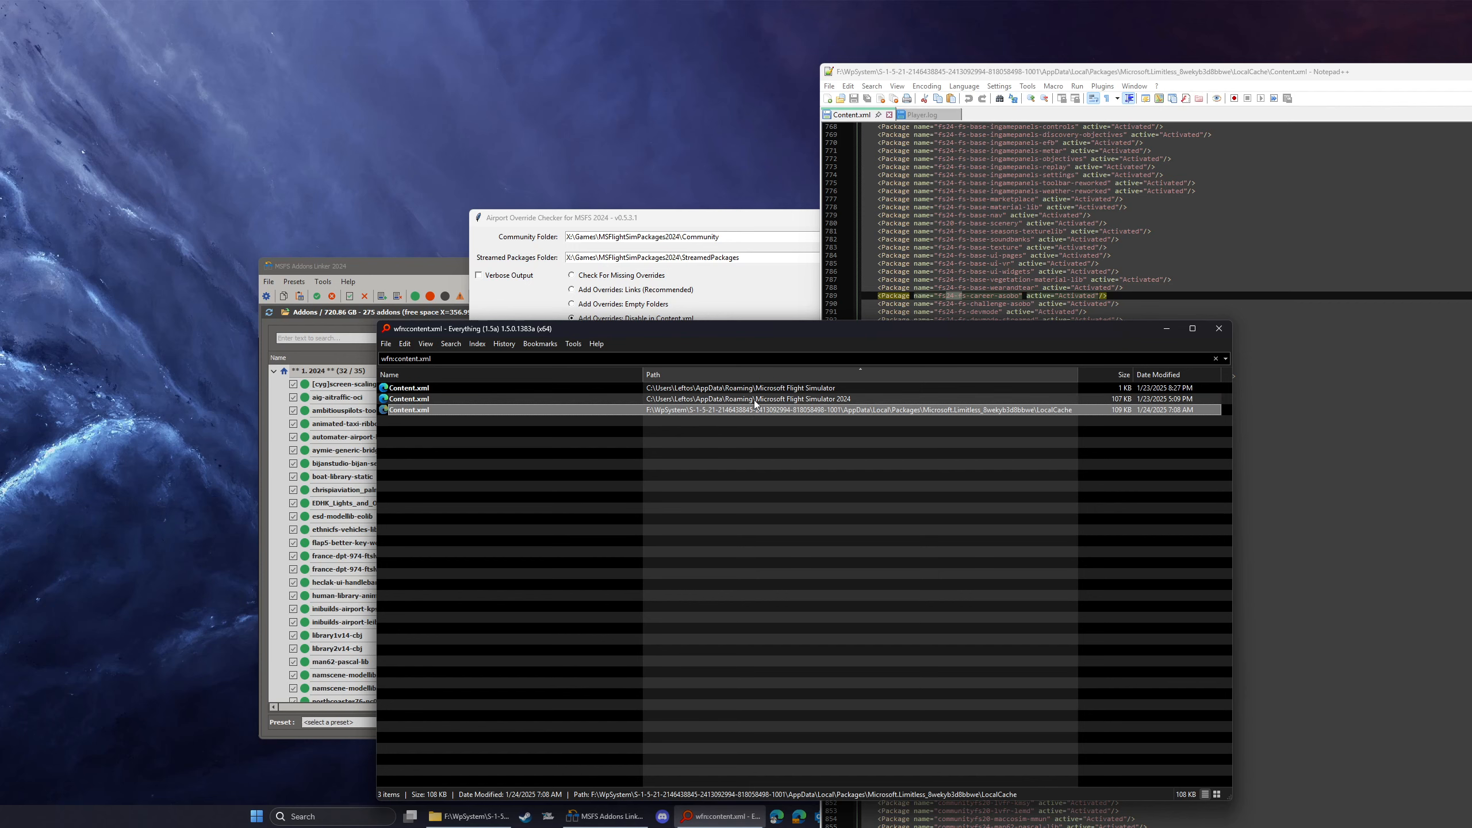
left_click(1260, 272)
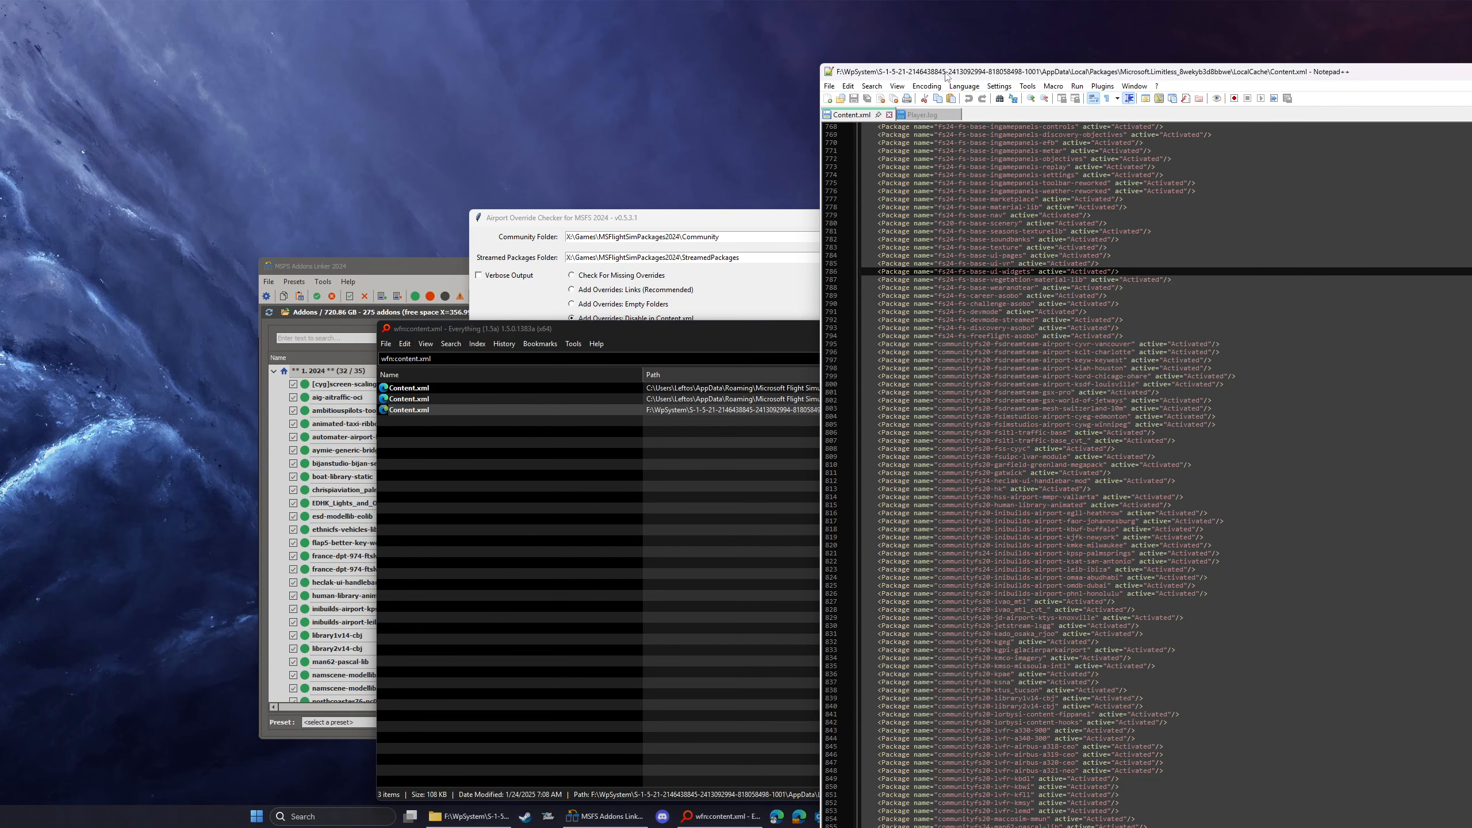
left_click_drag(946, 76, 761, 21)
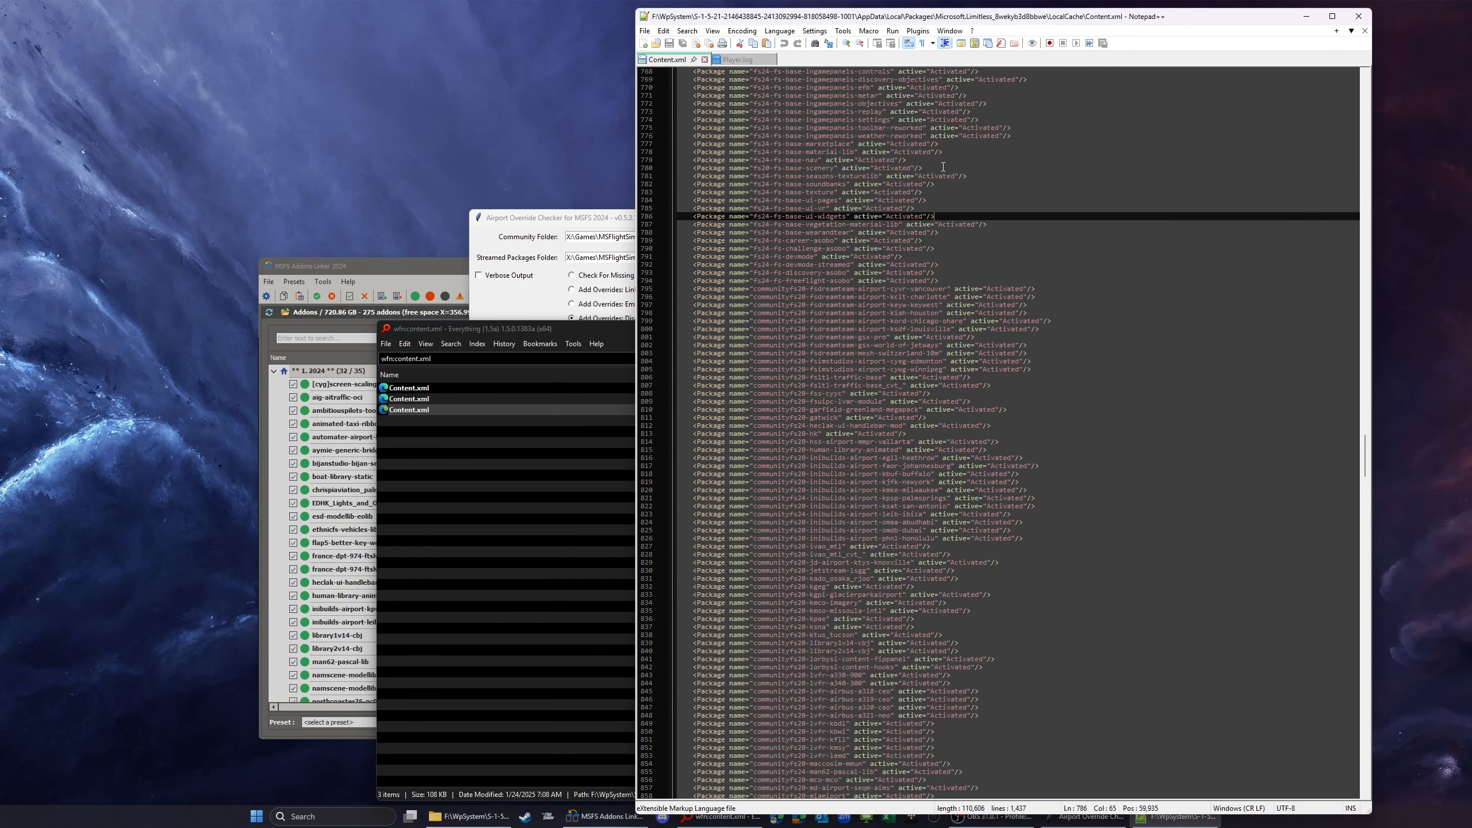
Find all occurrences of UserDisabled in the current Content.xml document.
scroll(1037, 317, "up", 4)
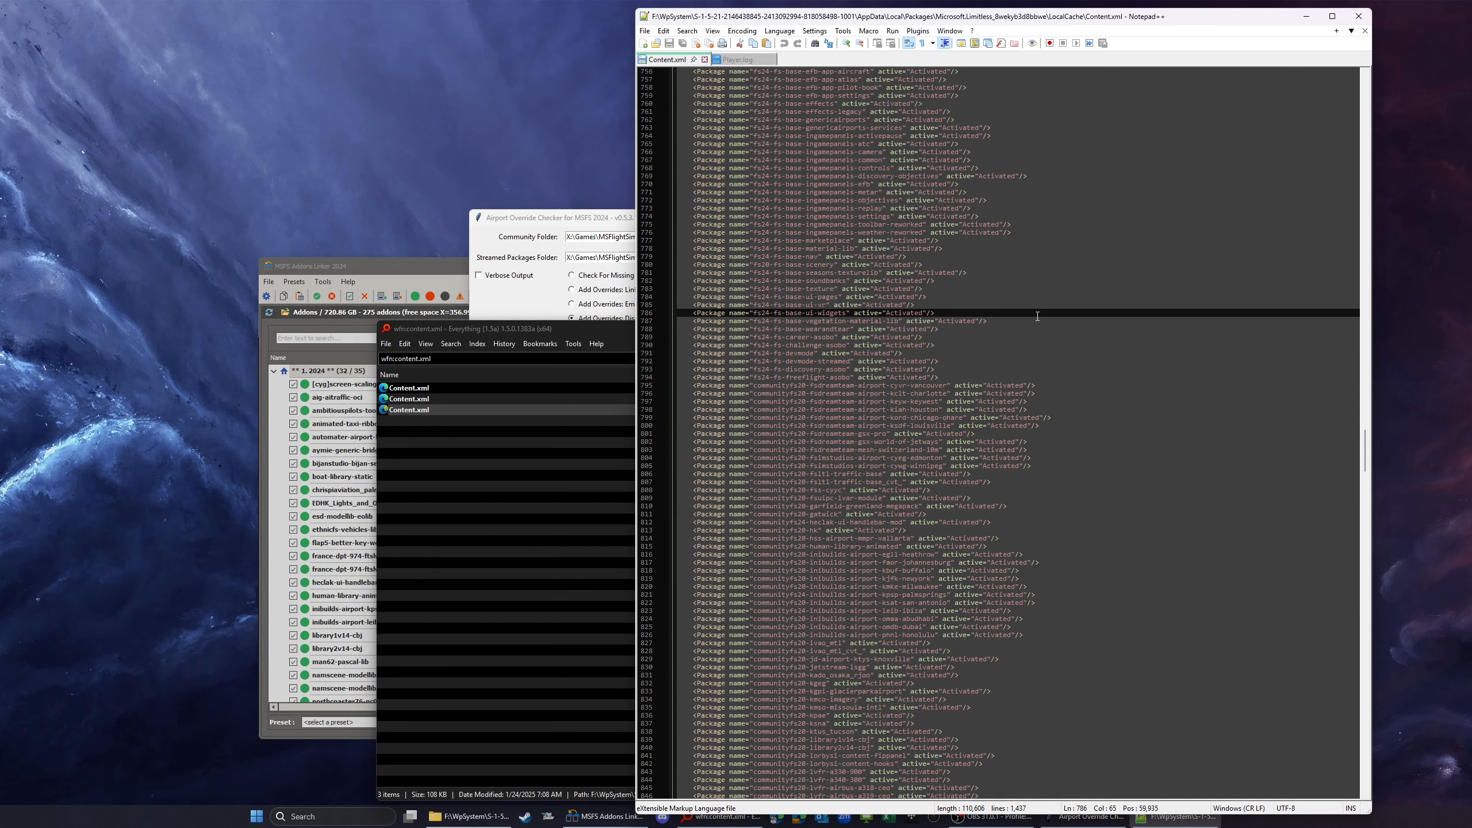
left_click(1012, 275)
key("ctrl+f")
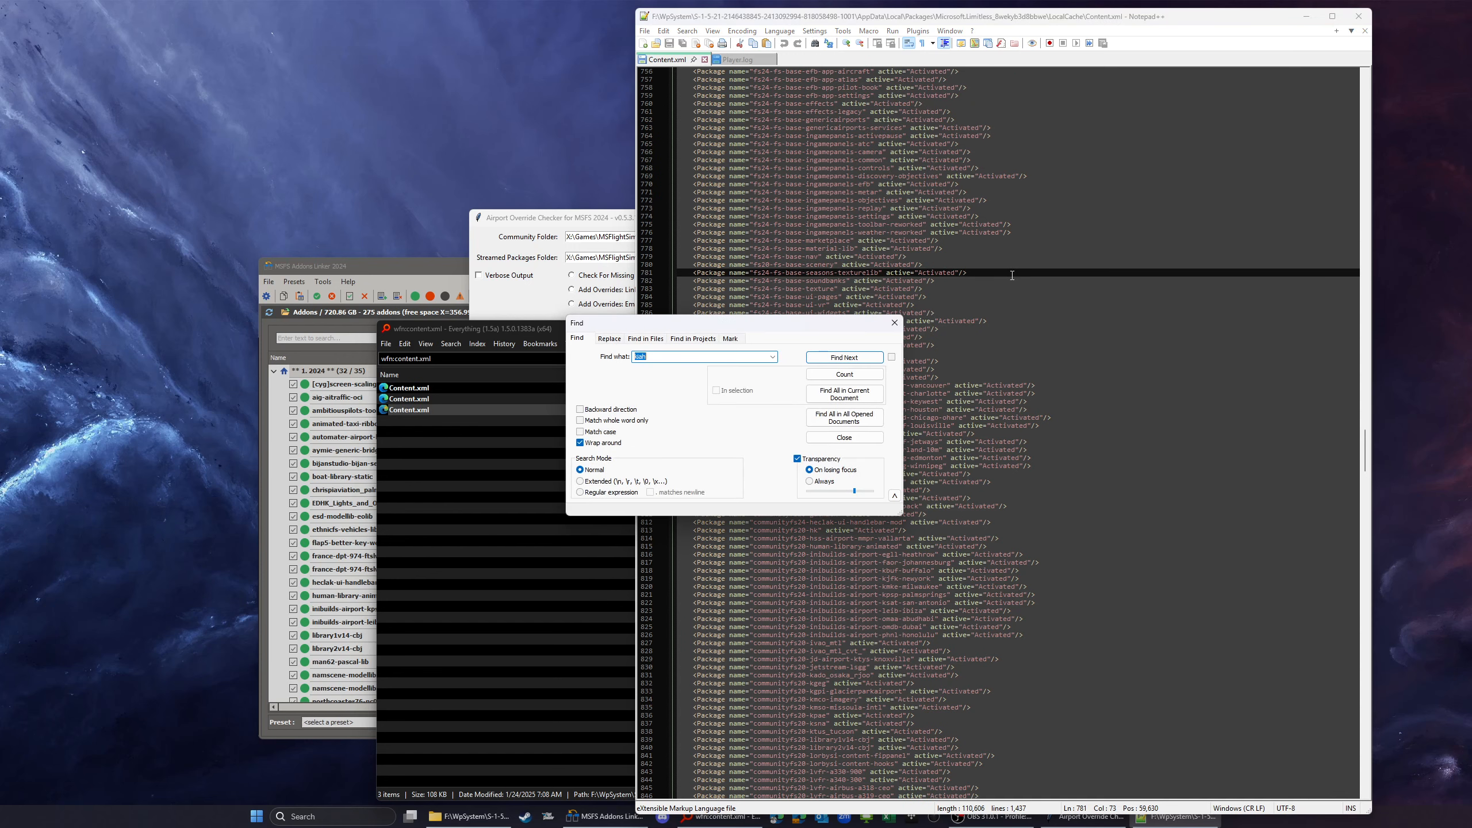
type("UserDisabled")
key("Return")
left_click(868, 399)
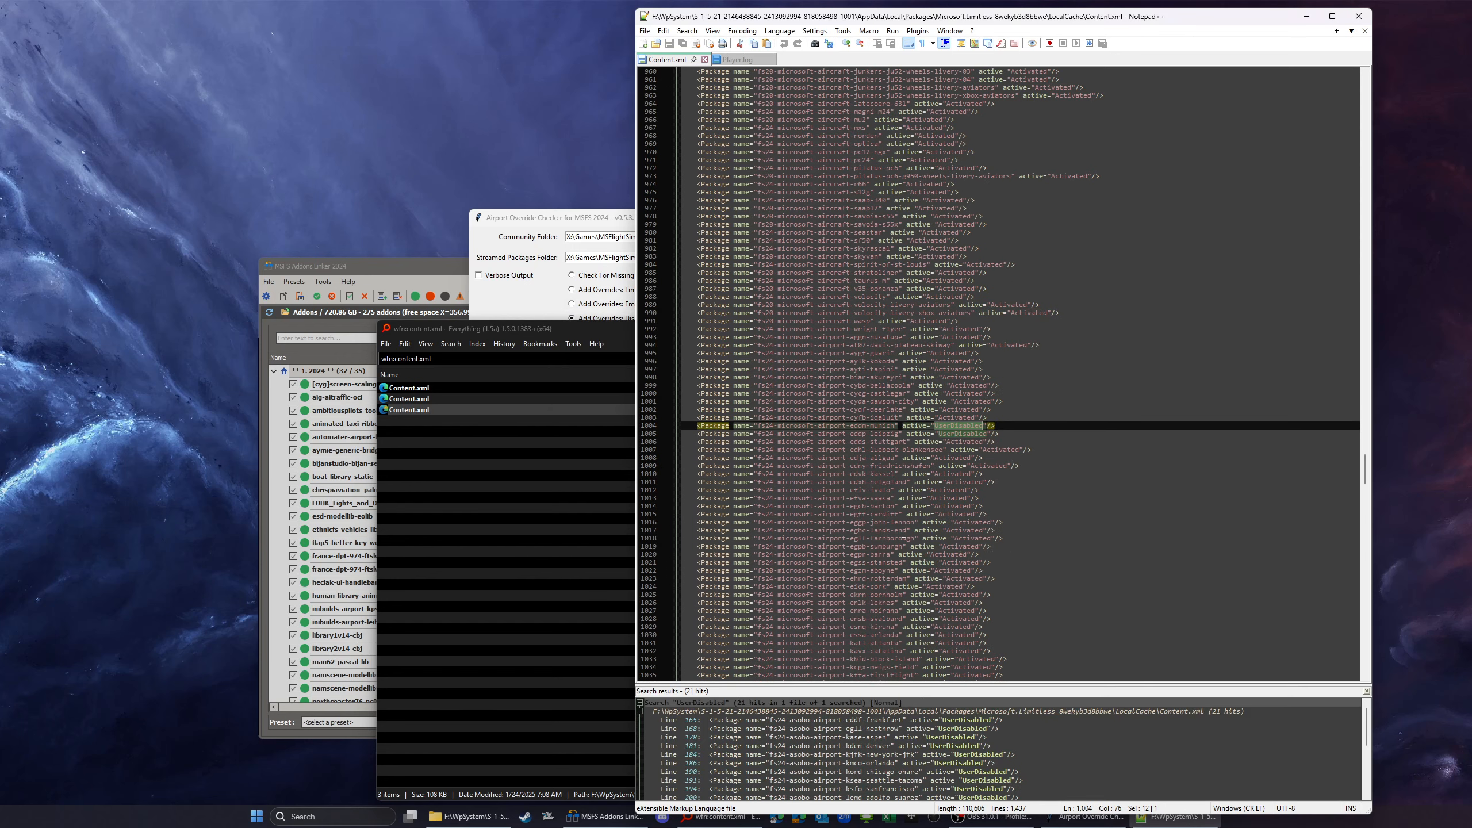
Review the UserDisabled search results, jumping to the fs24-asobo-airport-ksea-seattle-tacoma and fs20-ffx-aircraft-visionjet entries.
scroll(783, 735, "down", 2)
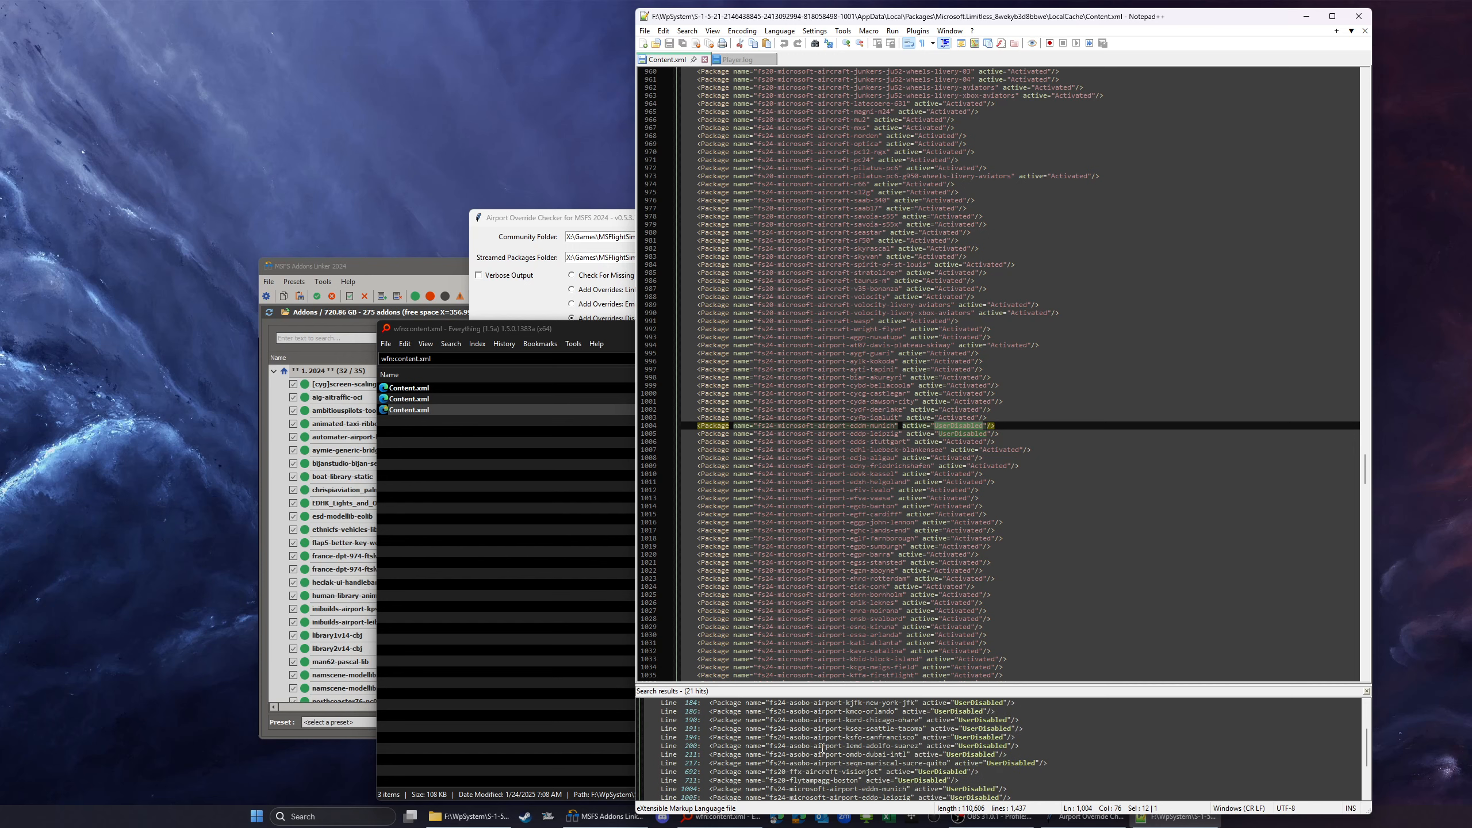
scroll(845, 735, "up", 1)
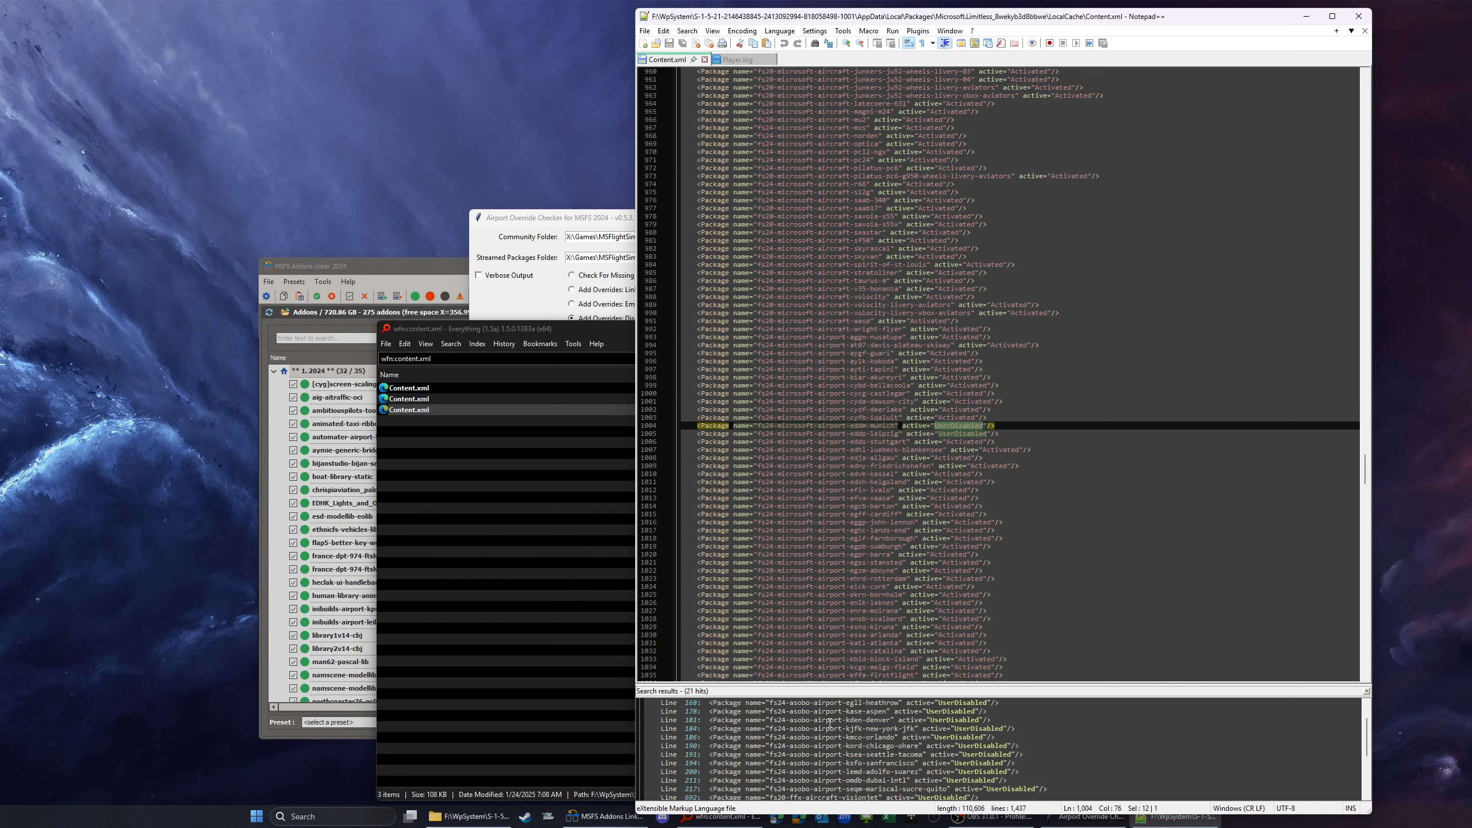
double_click(840, 754)
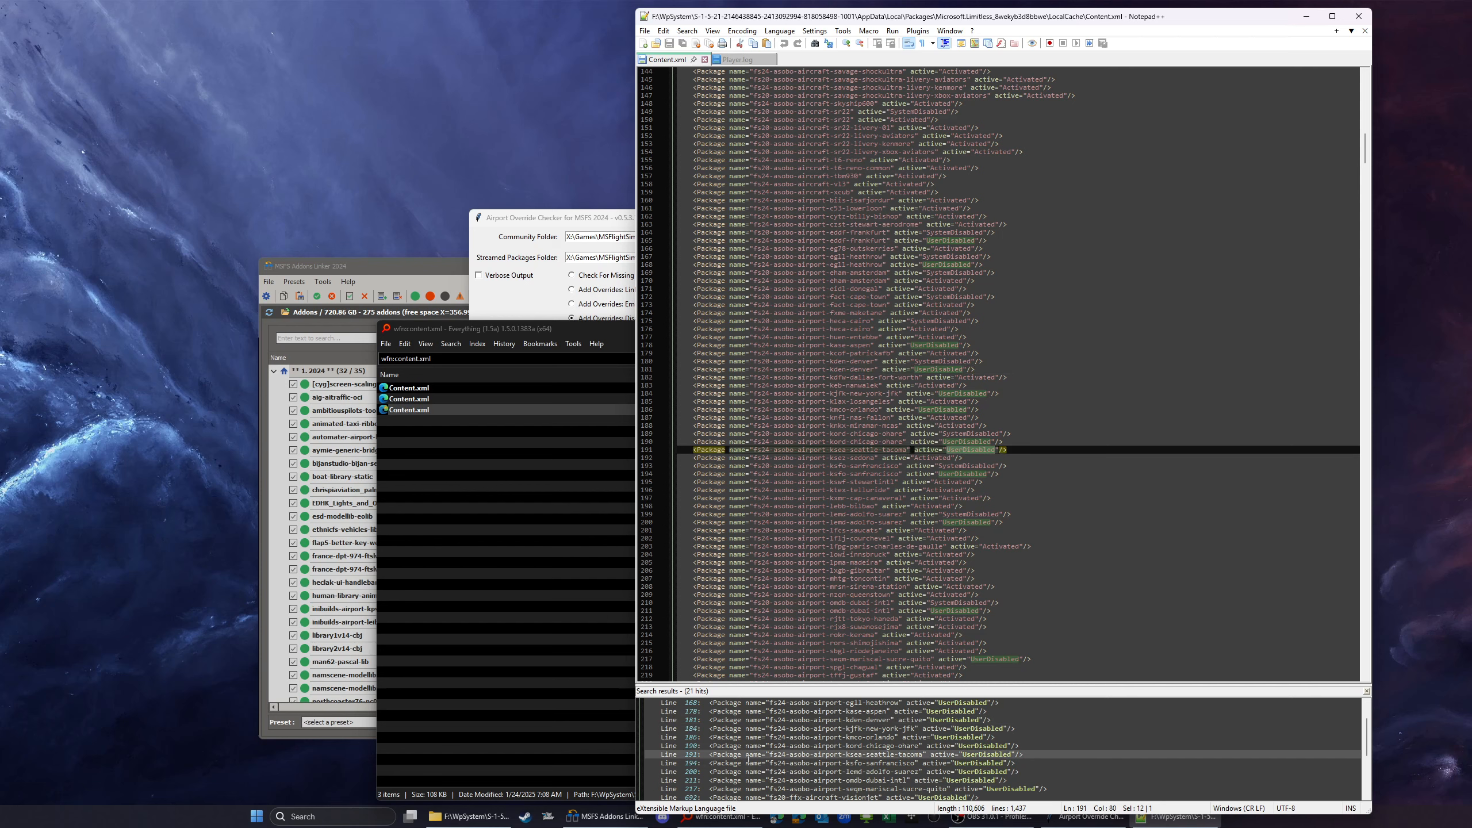
scroll(832, 755, "down", 2)
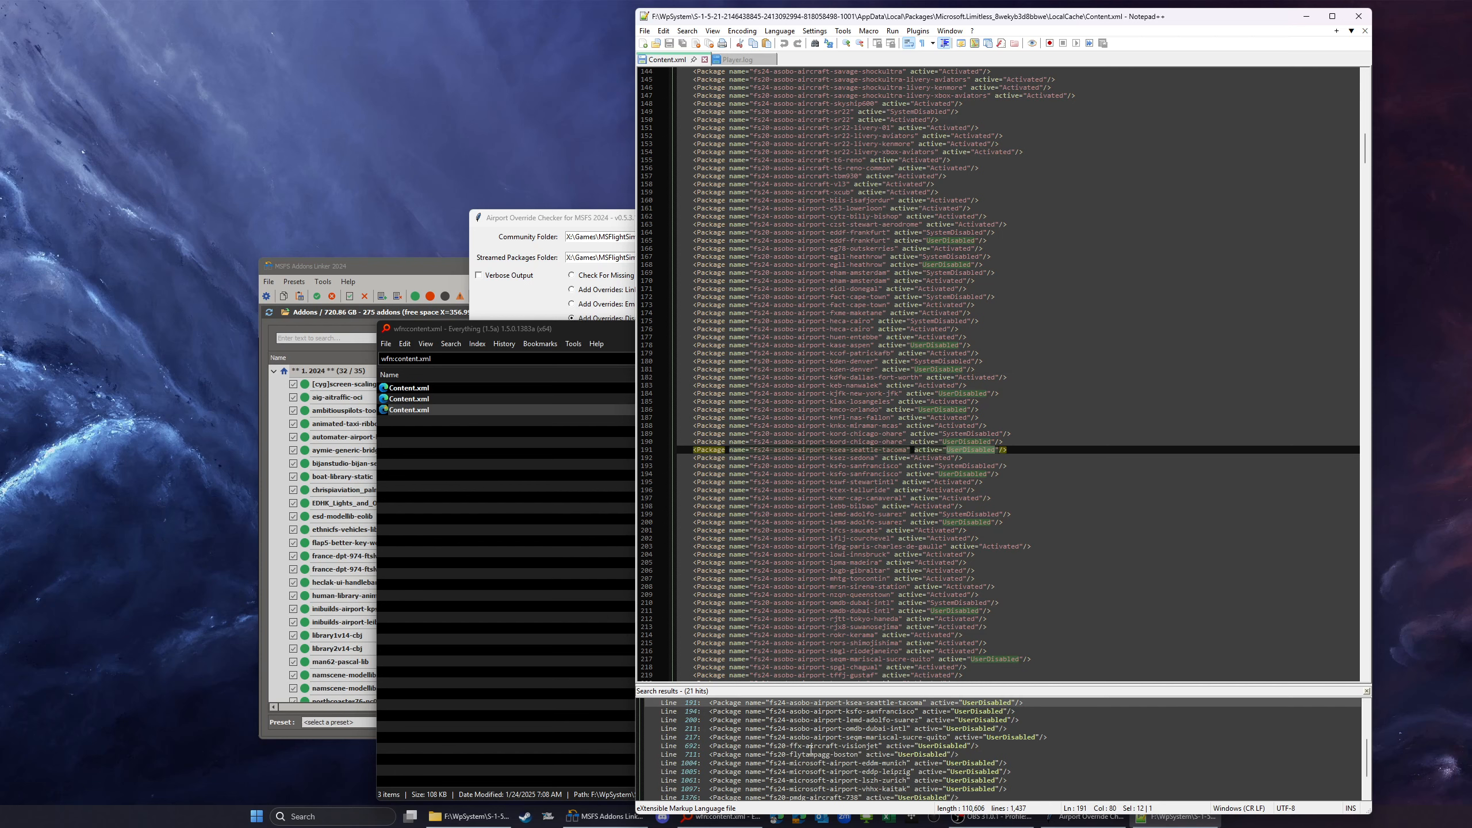
double_click(811, 747)
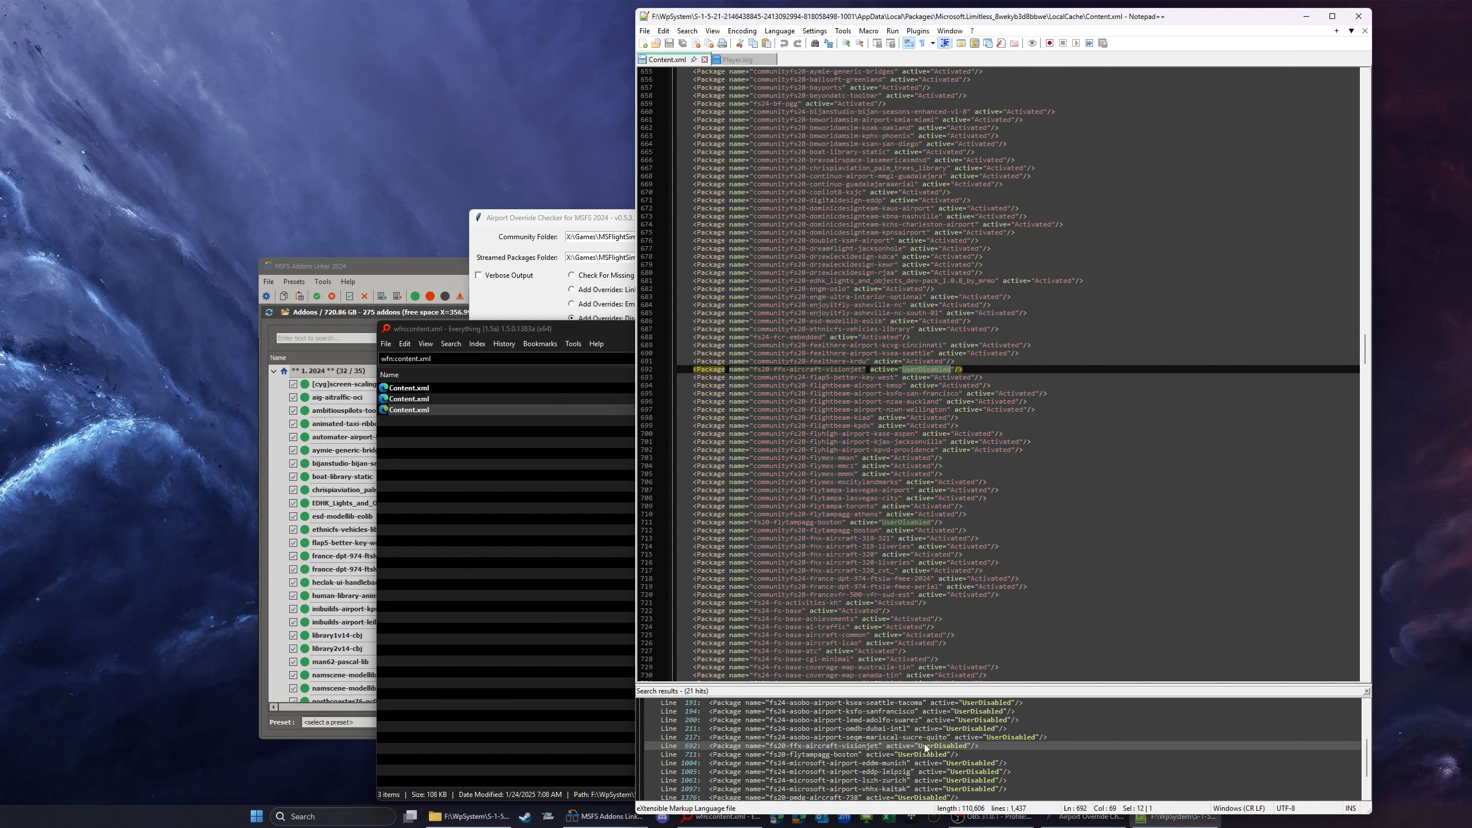
Go to the fs24-asobo-airport-kmco-orlando result and compare the disabled packages with the Airport Override Checker log.
scroll(904, 736, "up", 1)
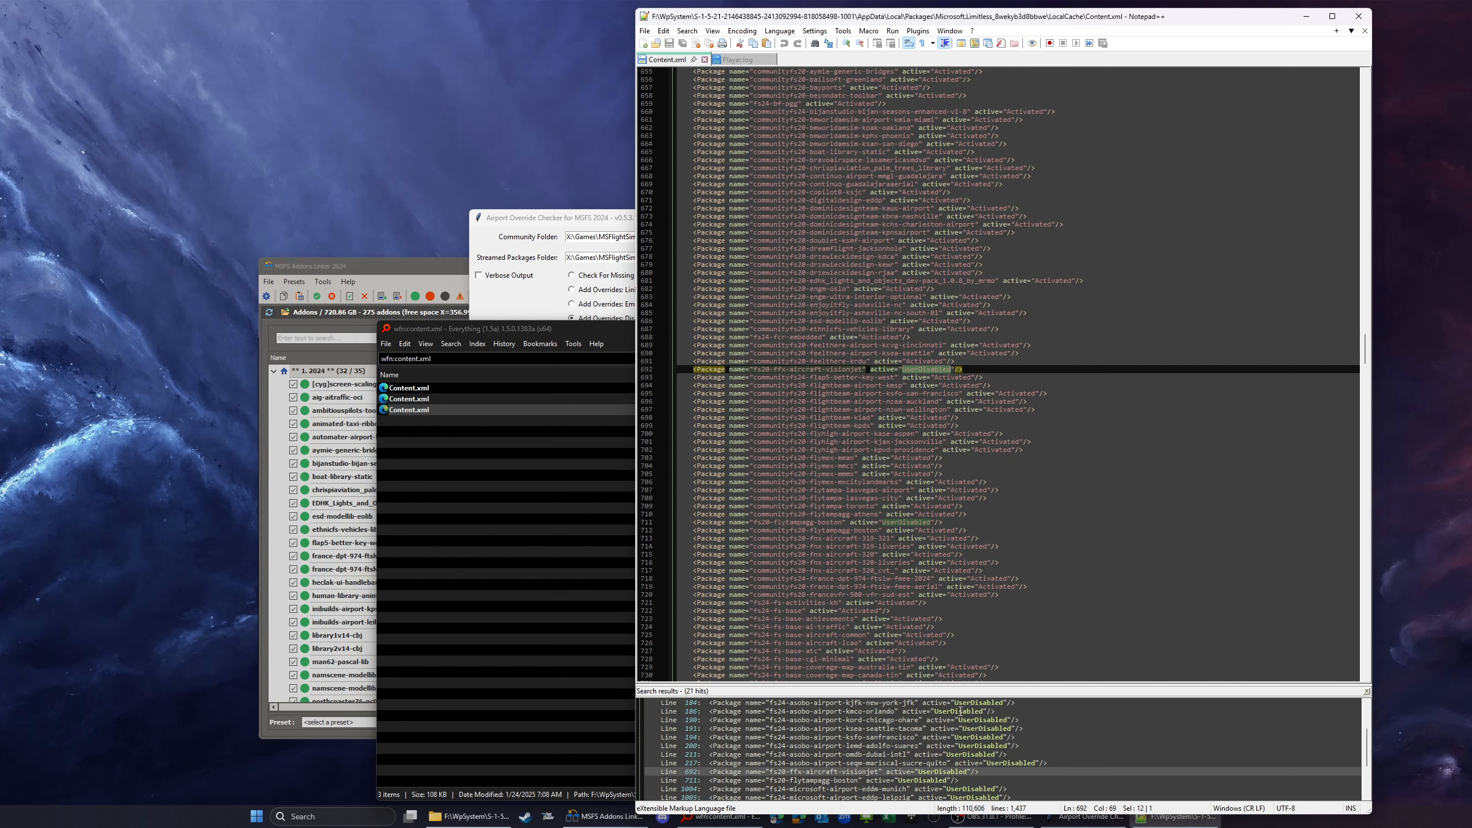
double_click(961, 711)
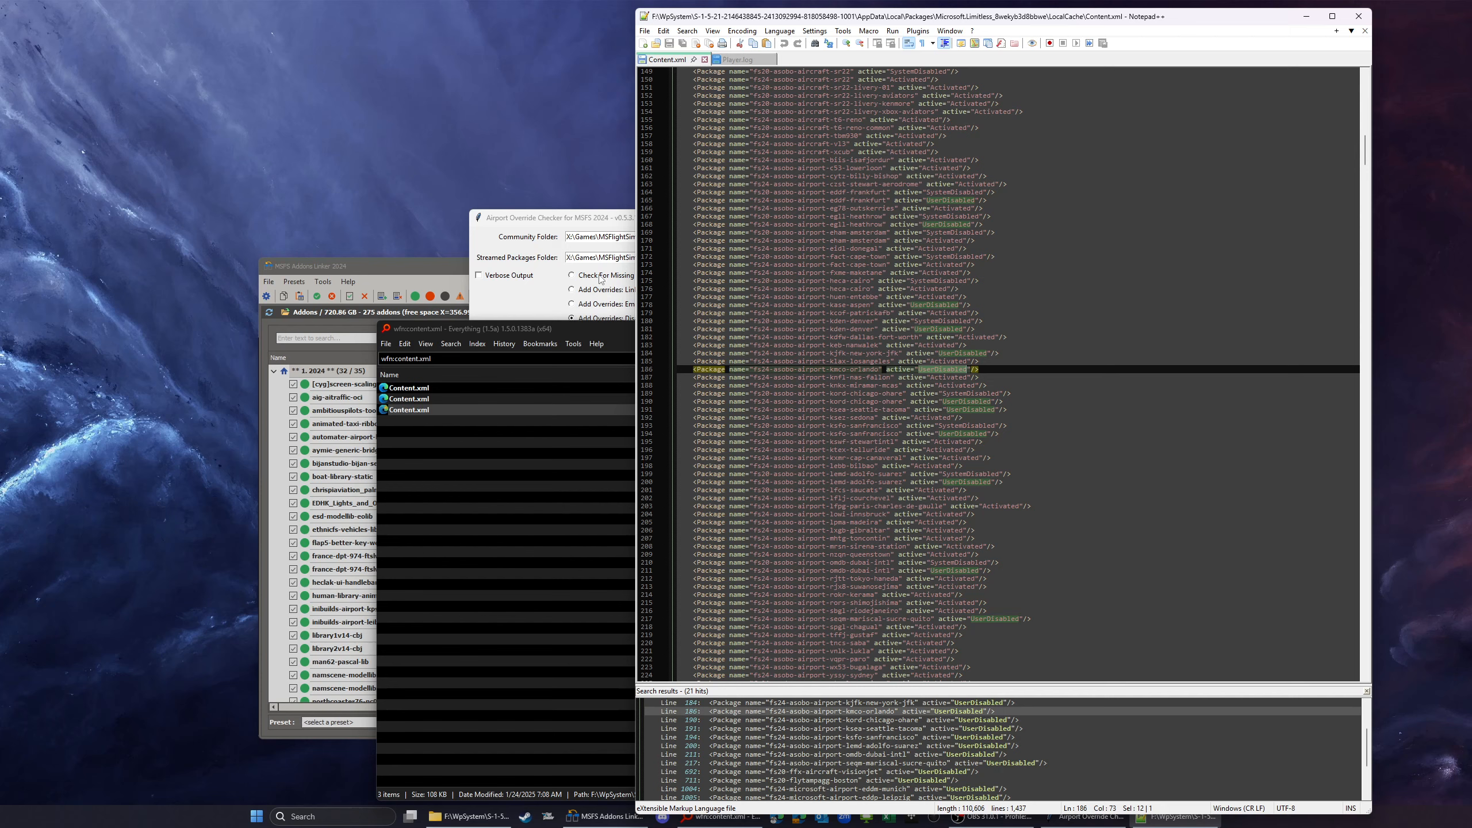
left_click(575, 232)
left_click(1174, 477)
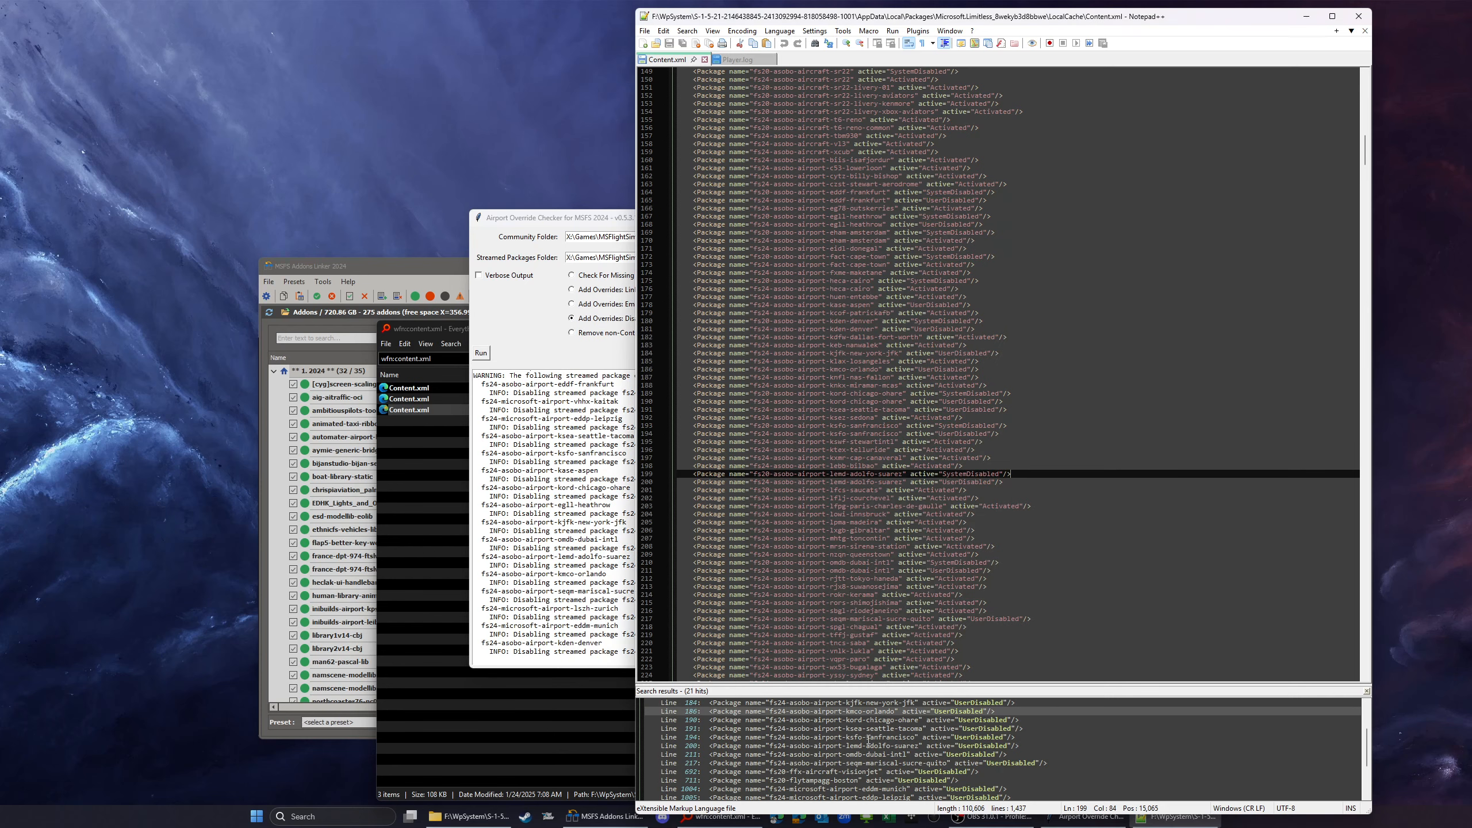
Inspect the fs20-flytampagg-boston and fs20-ffx-aircraft-visionjet entries, and review the remaining UserDisabled results.
scroll(820, 755, "down", 1)
left_click(819, 756)
double_click(819, 755)
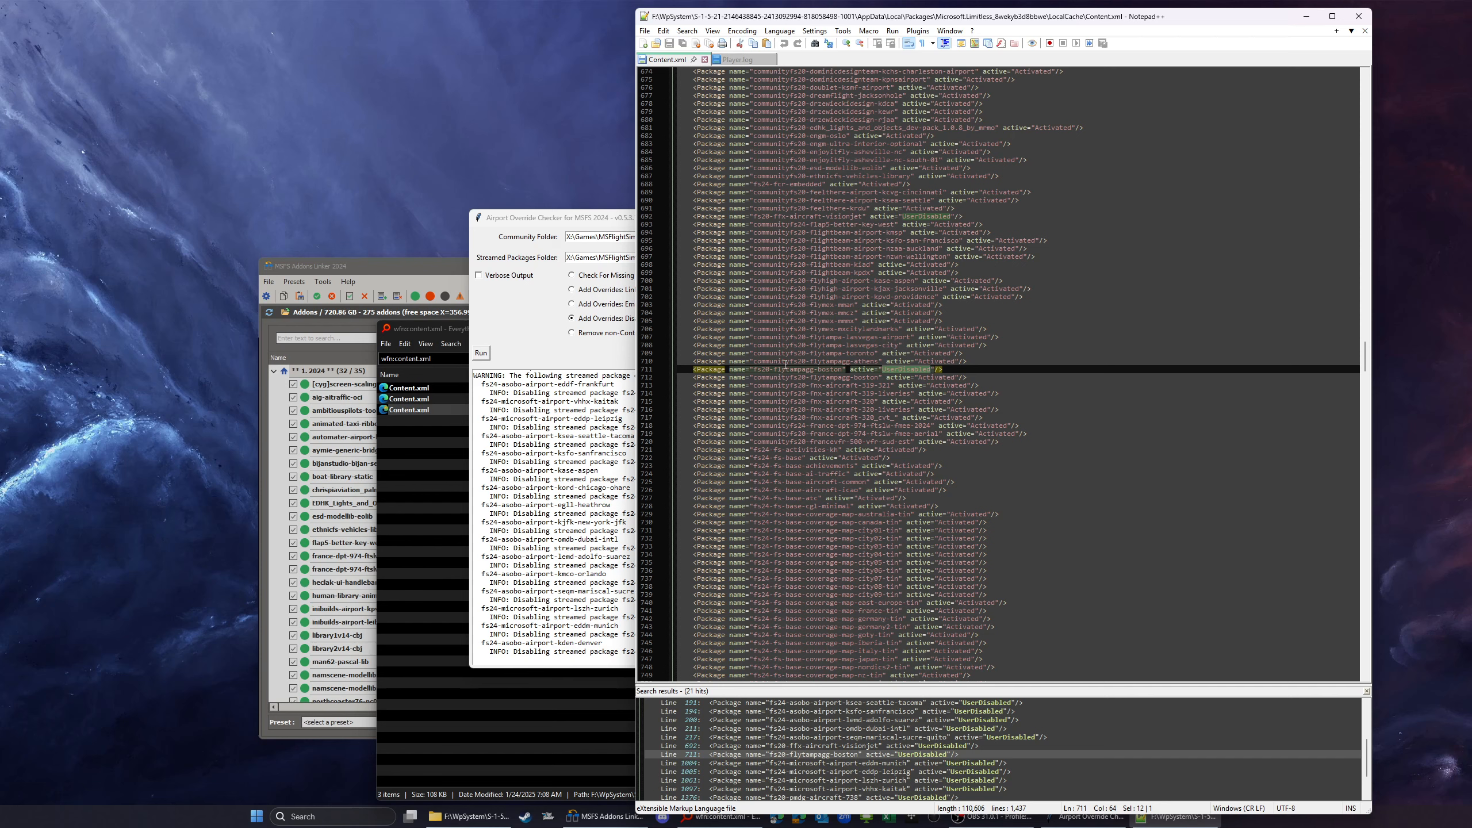
key("shift+F4")
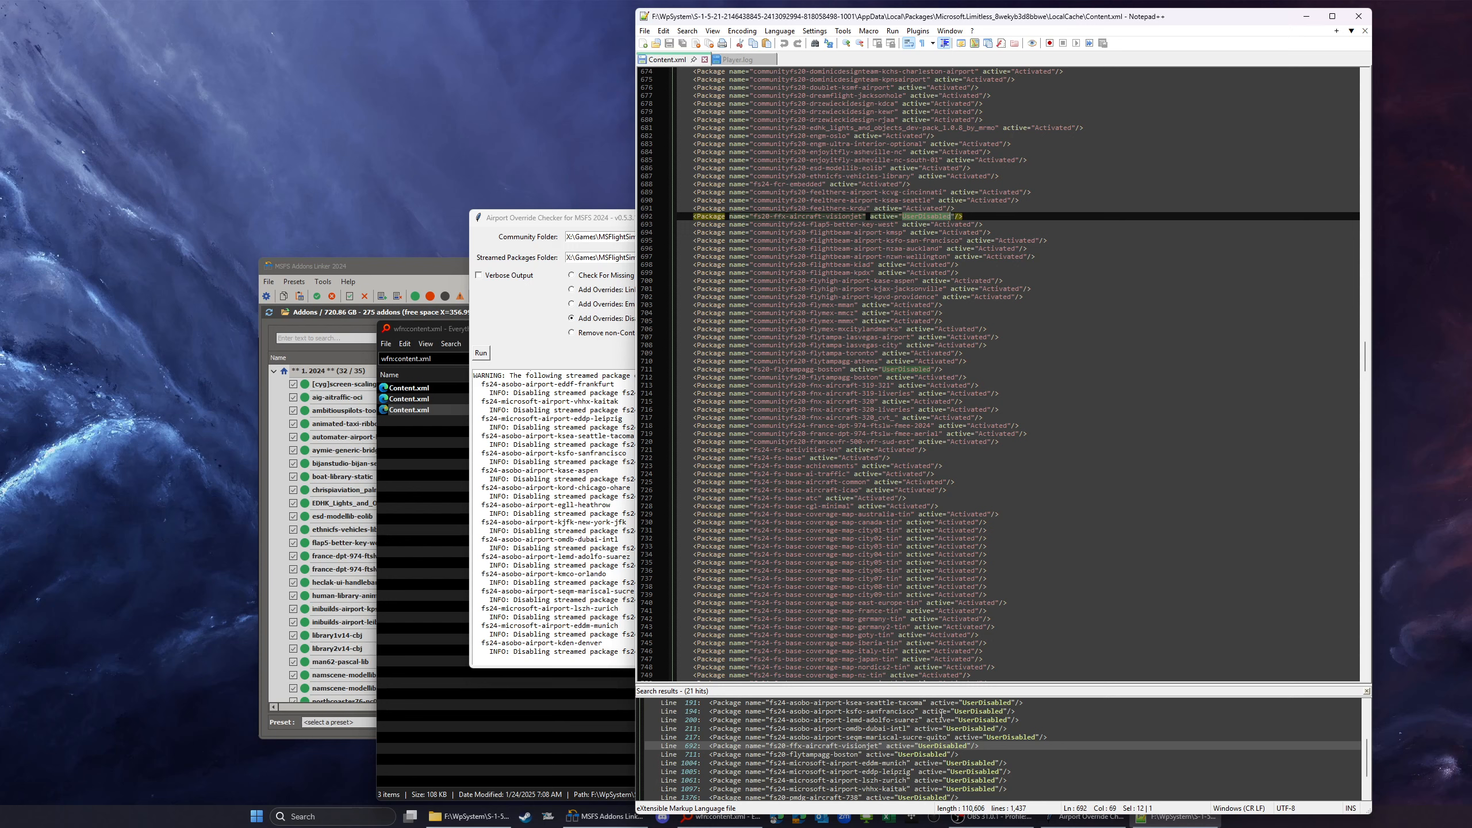
scroll(936, 731, "down", 2)
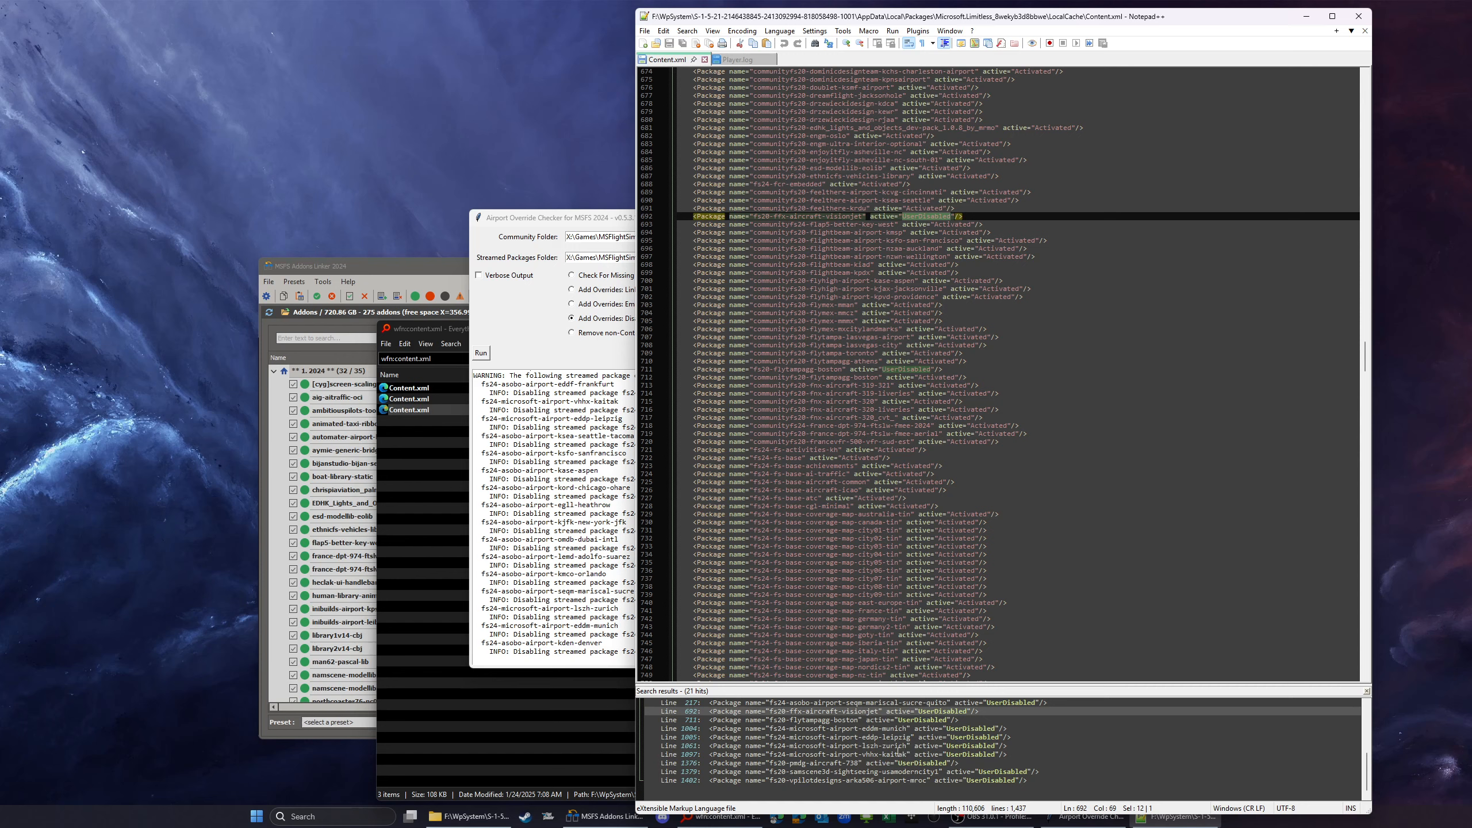
Close the Player.log document and compare the UserDisabled search results in Content.xml with the Airport Override Checker log.
scroll(898, 752, "up", 4)
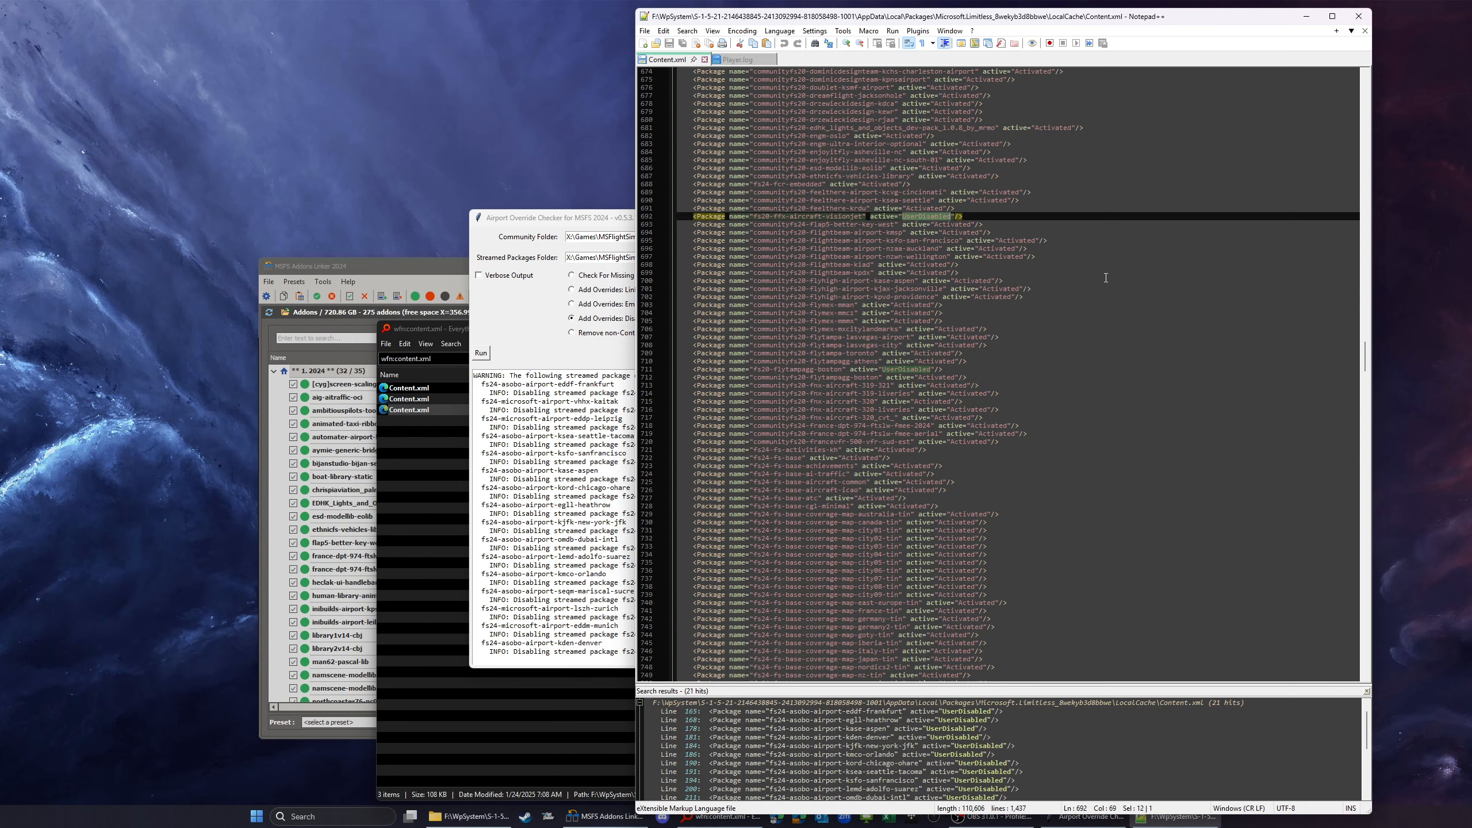
middle_click(734, 68)
left_click(775, 337)
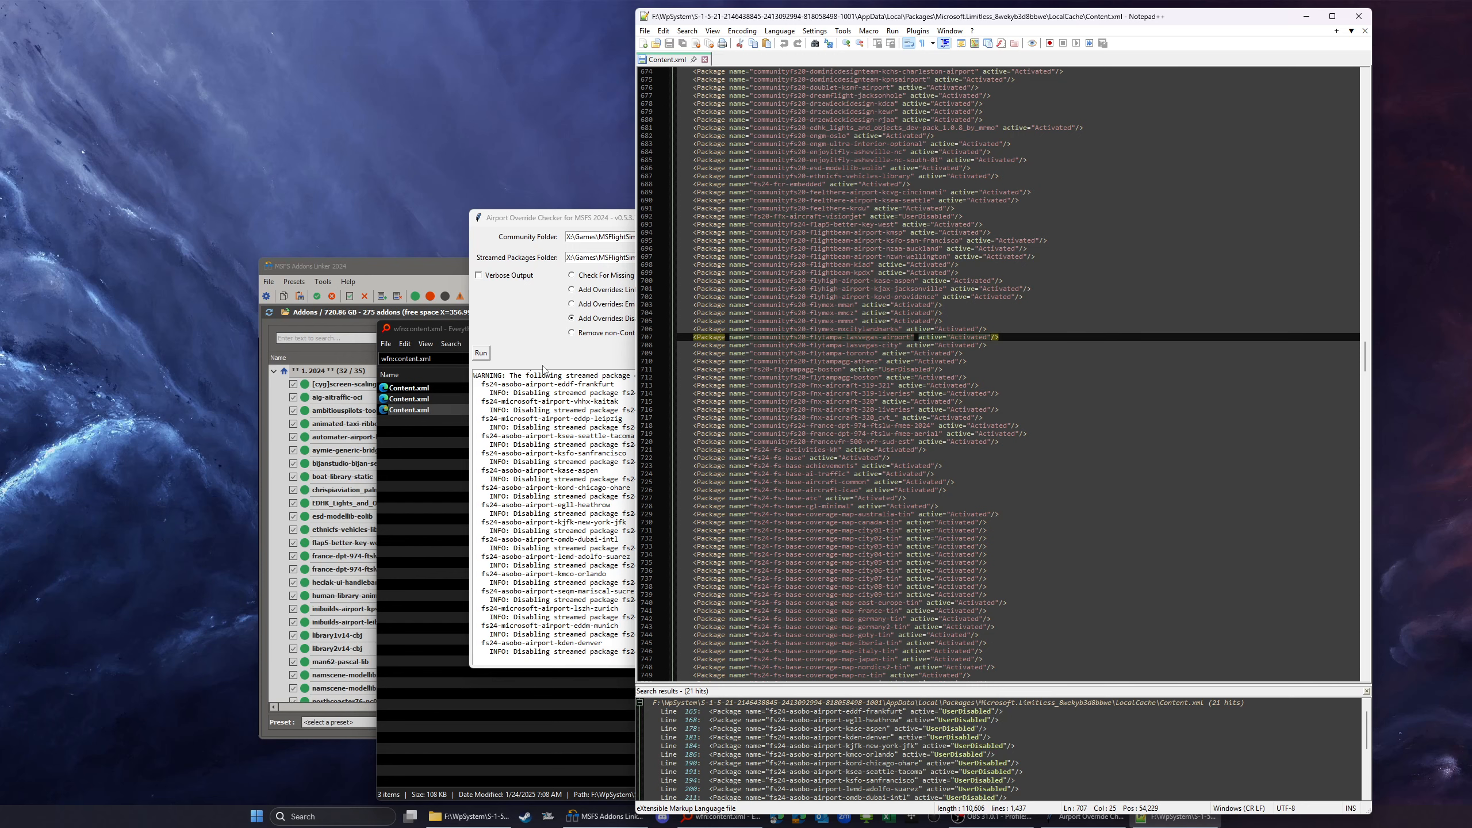
left_click(543, 368)
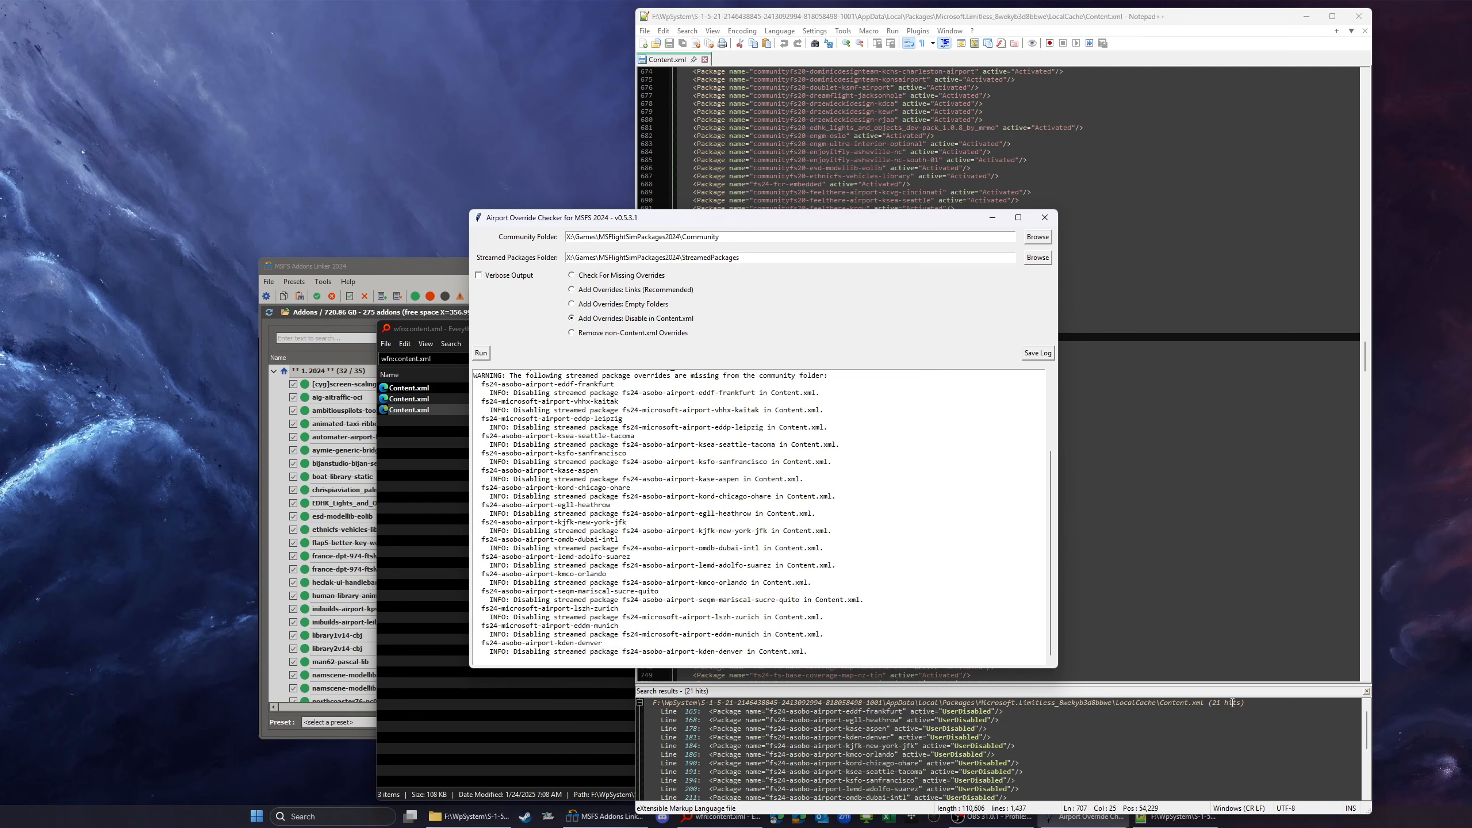
left_click(1093, 562)
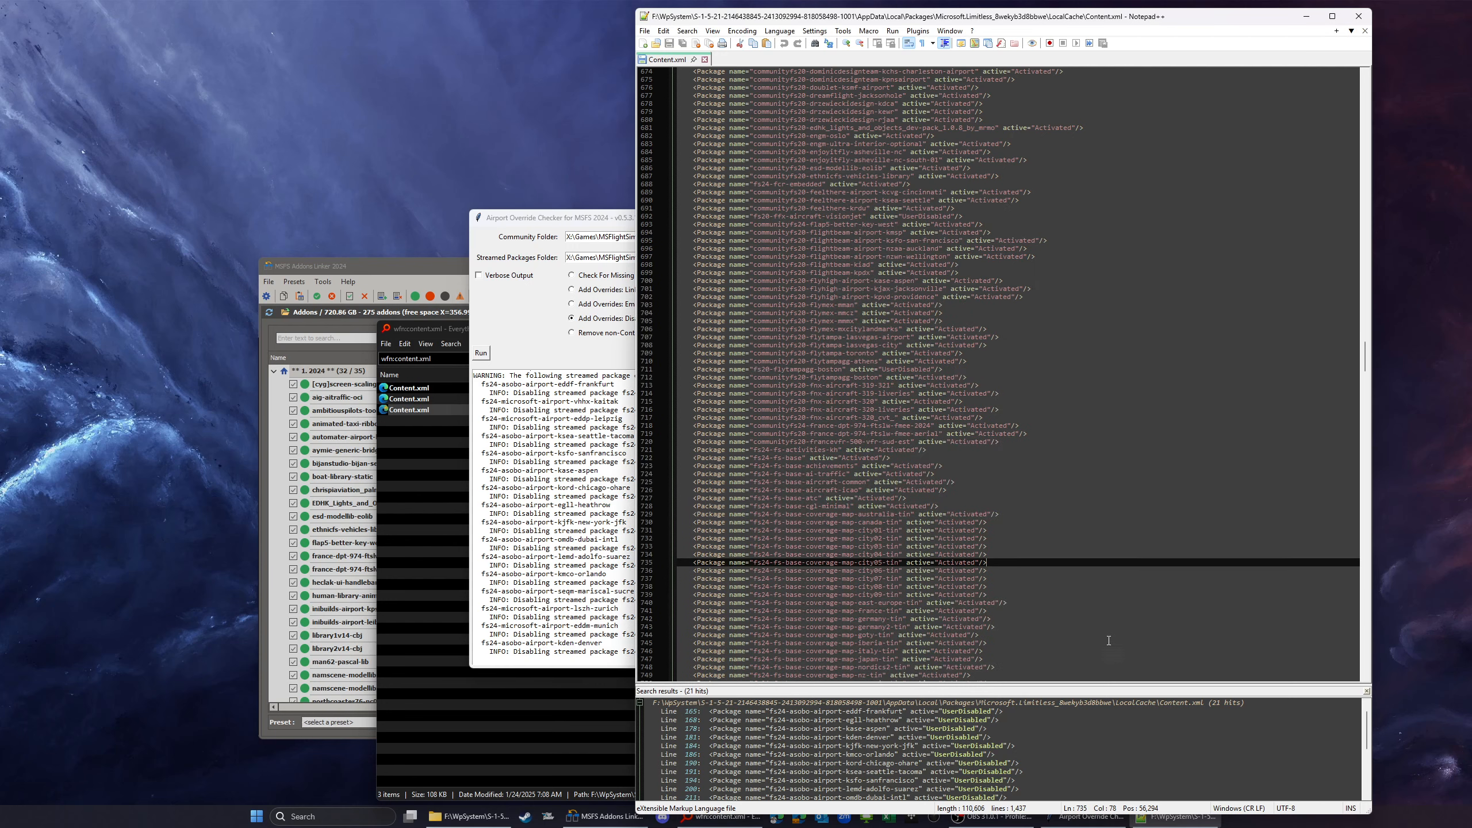
Change the fs24-asobo-airport-eddf-frankfurt package from UserDisabled to Activated in Content.xml, copying the value from a nearby activated entry.
double_click(952, 711)
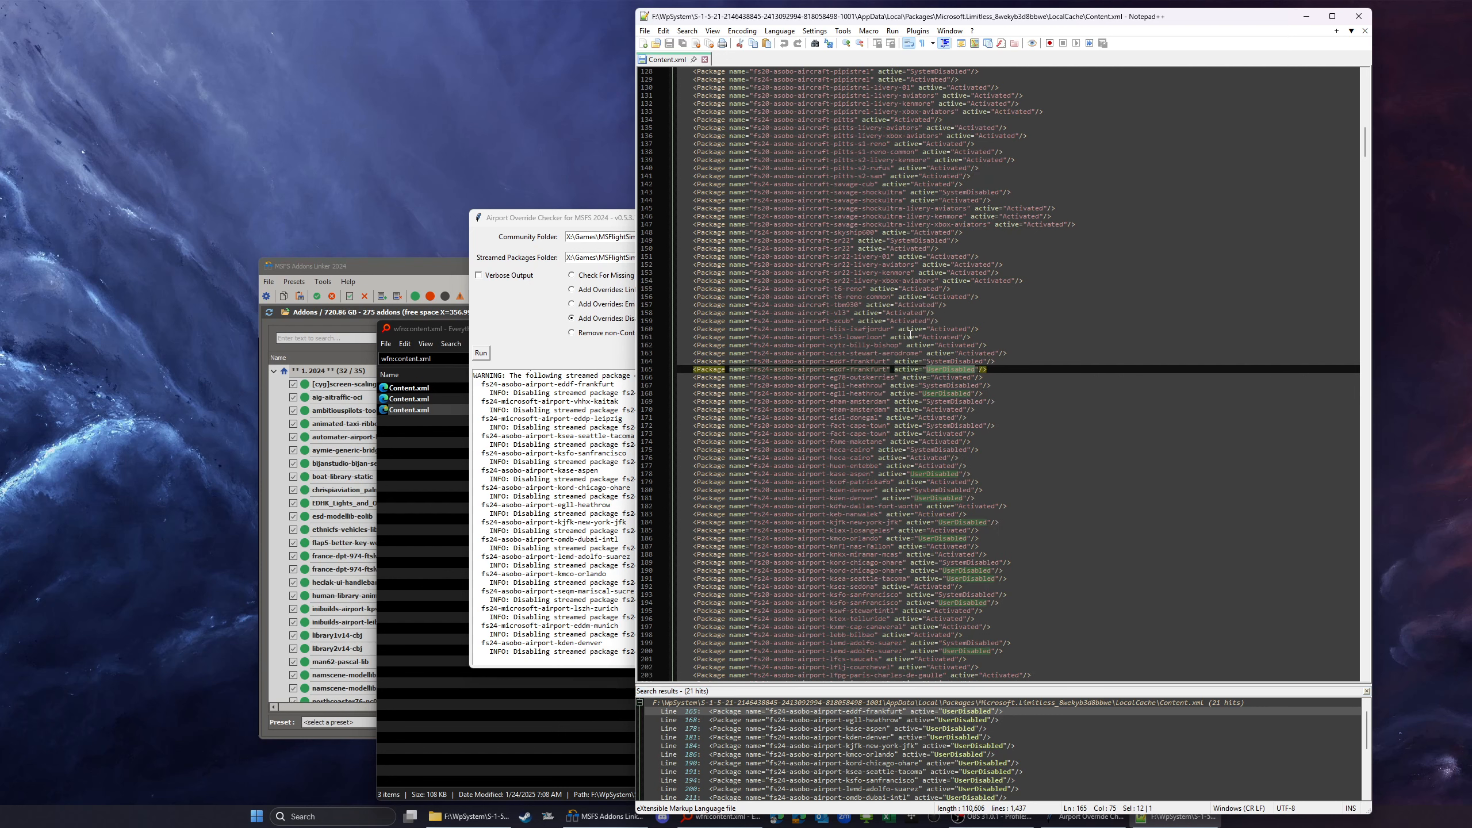
double_click(961, 354)
key("ctrl+c")
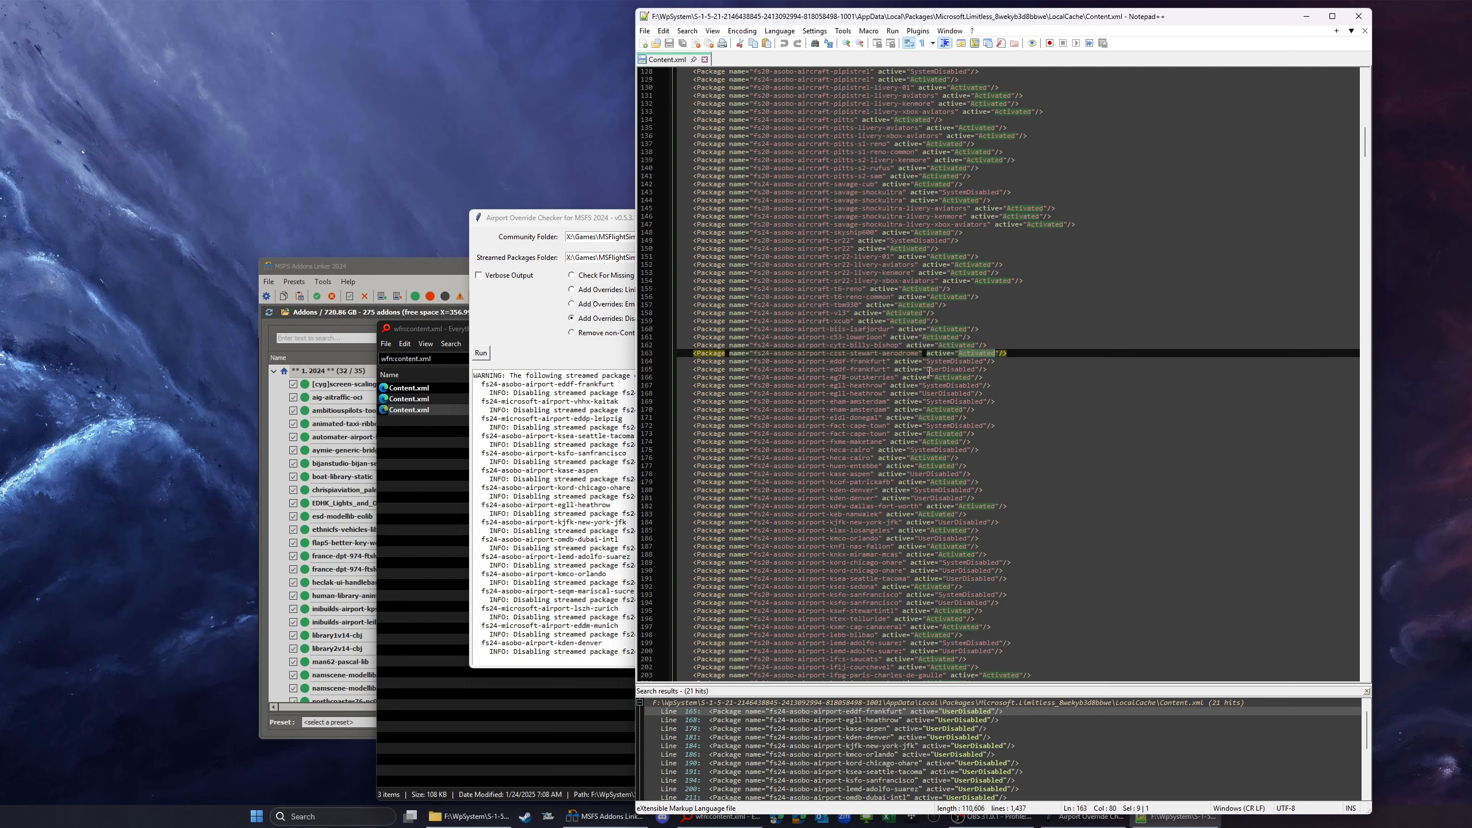
double_click(951, 369)
key("ctrl+v")
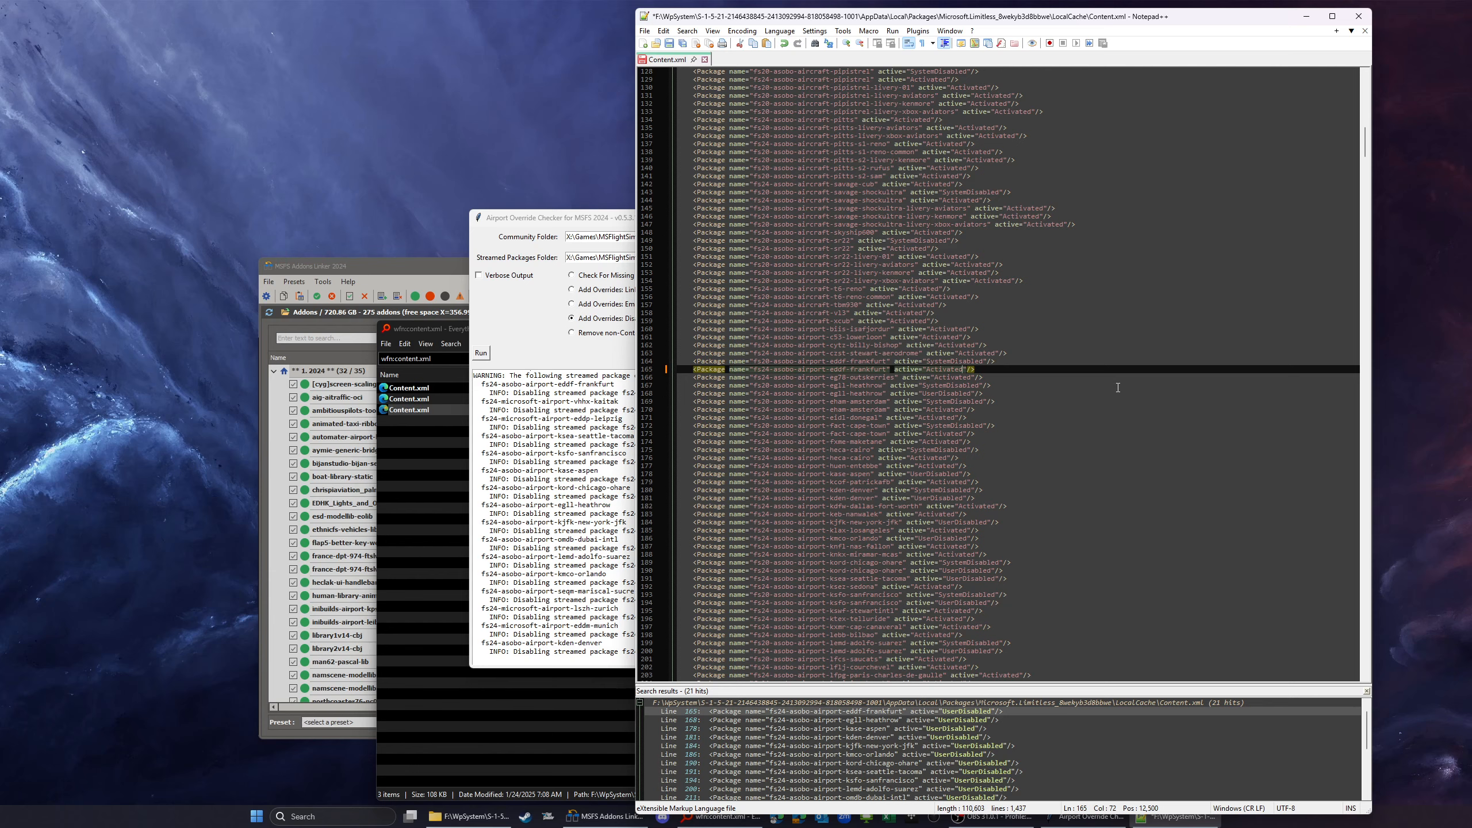
Undo the status change on the fs24-asobo-airport-eddf-frankfurt package.
key("ctrl+z")
key("ctrl+y")
key("ctrl+z")
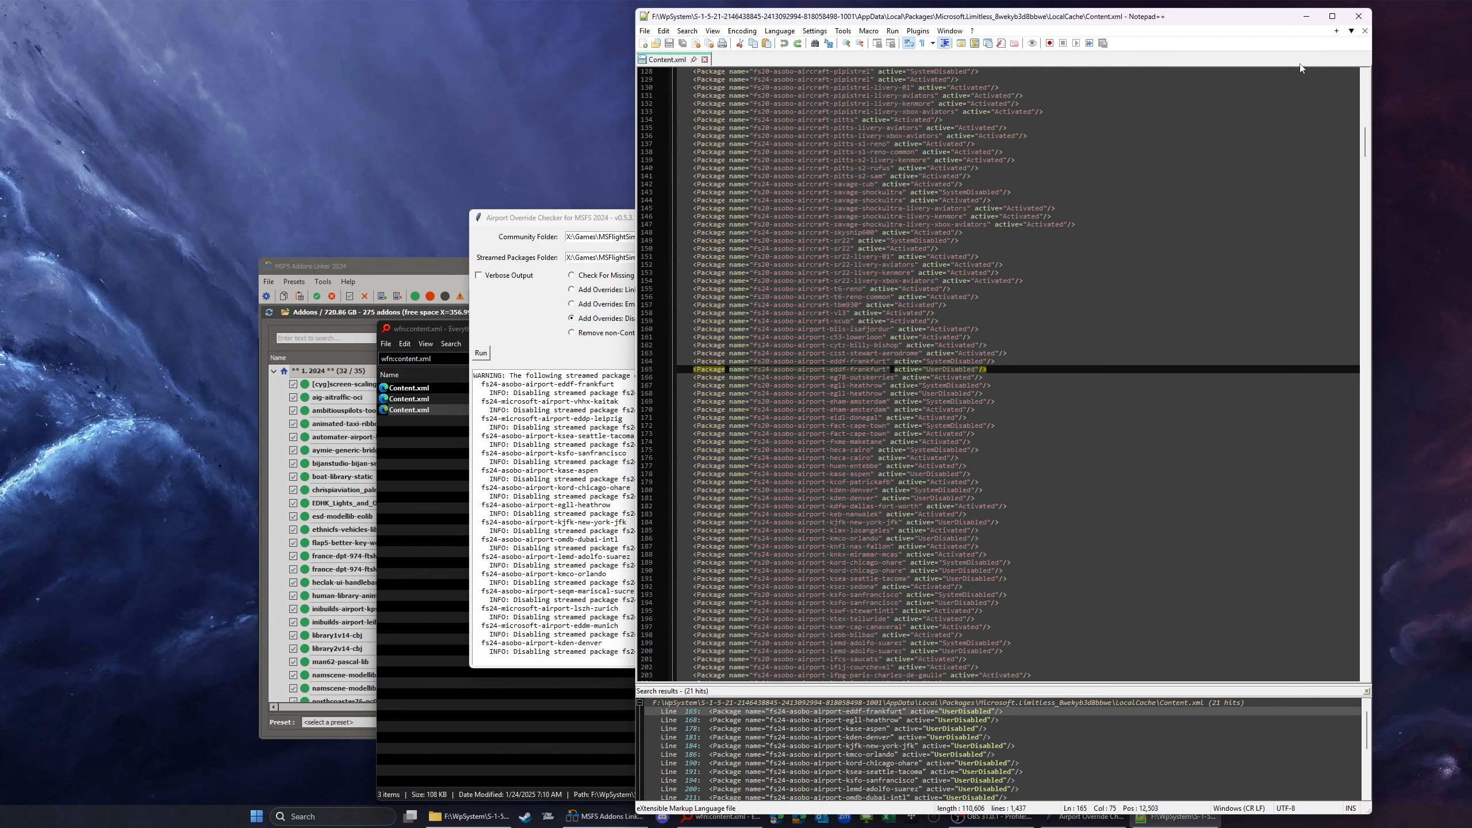
Switch to Everything, broaden the search to content.xml without the whole-filename filter, and sort the results by date modified.
left_click(1307, 16)
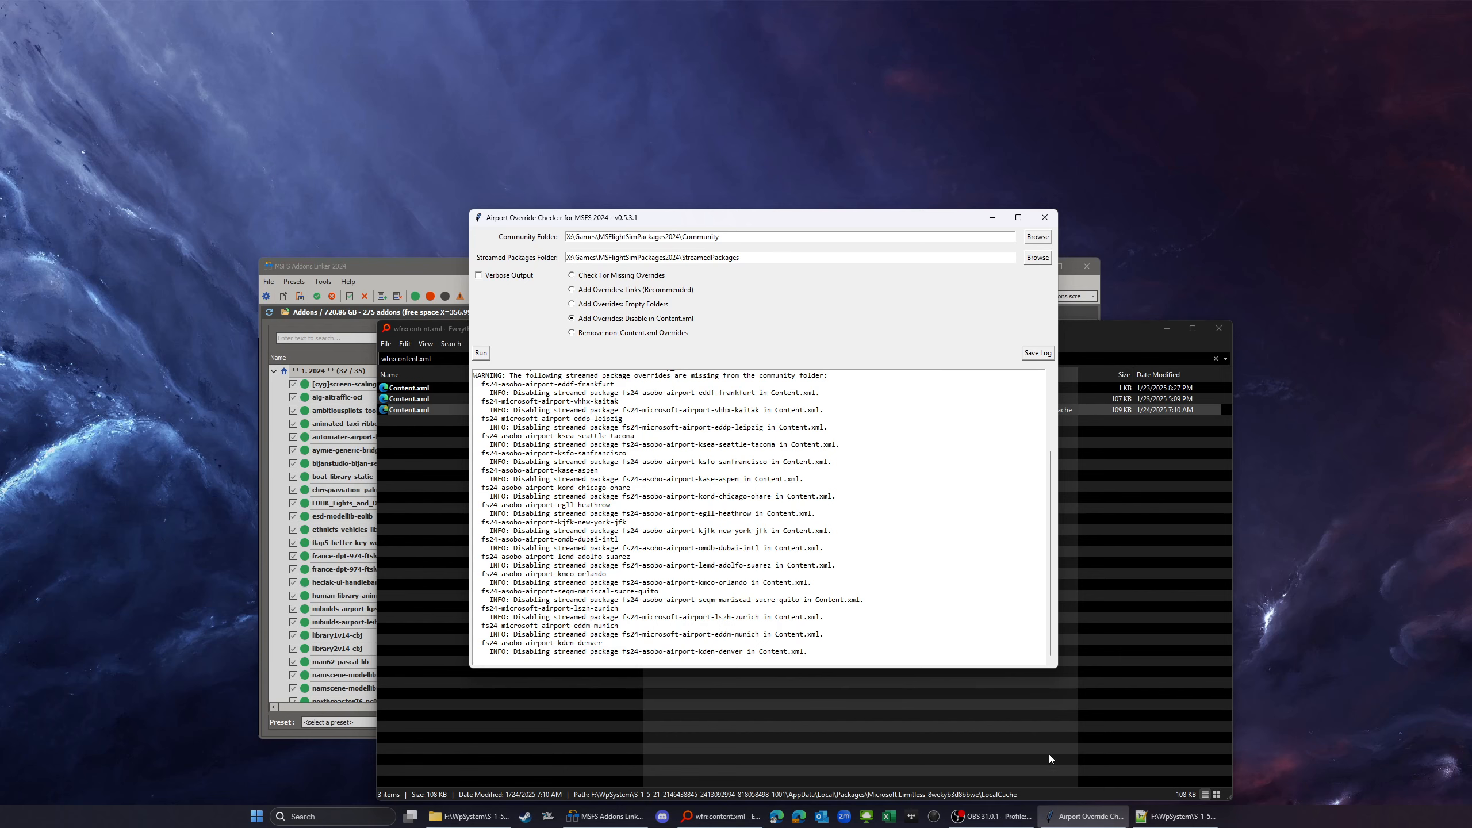
left_click(1049, 755)
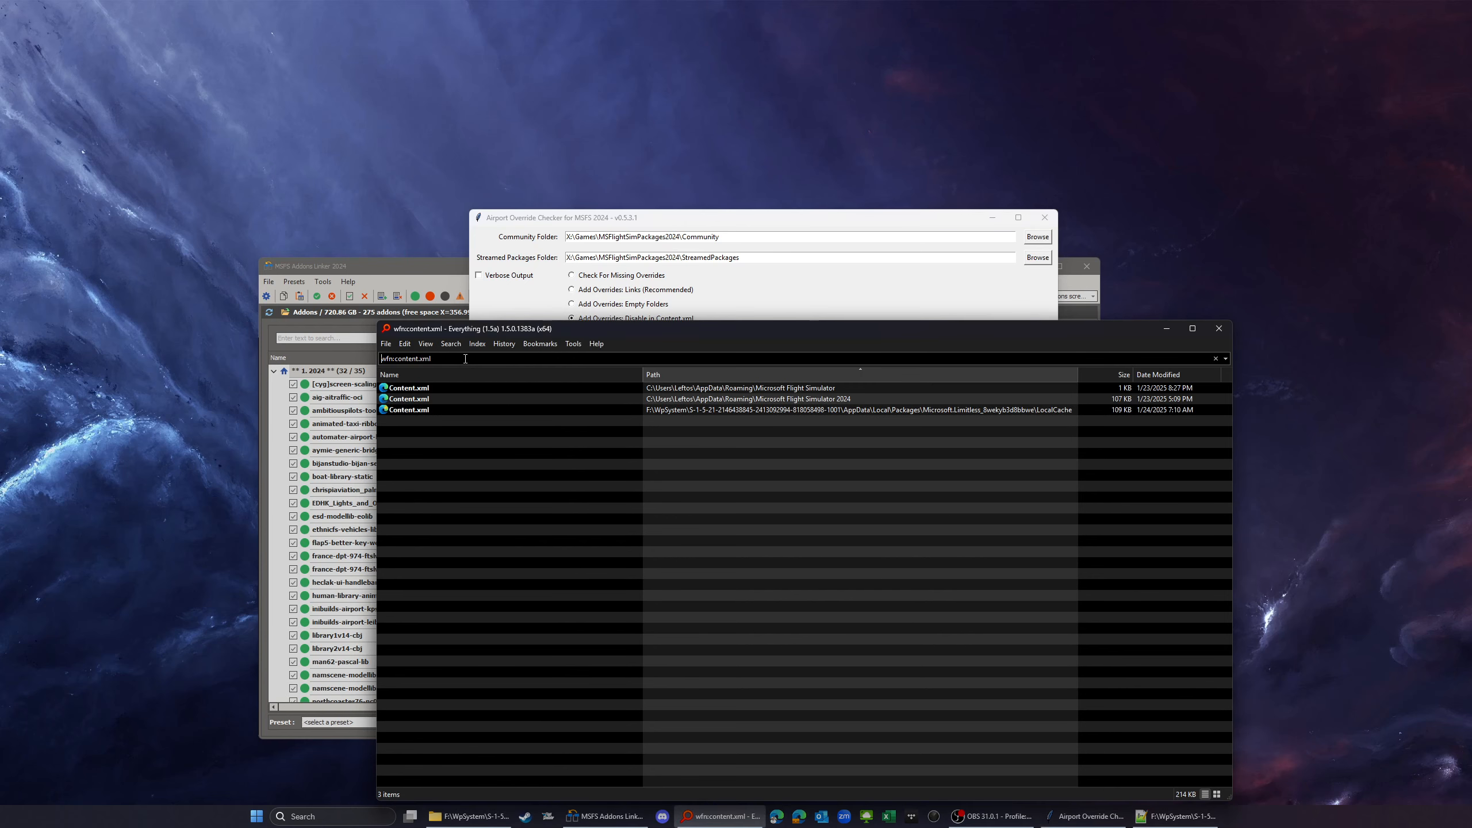
key("Delete")
key("Delete")
key("Delete")
key("Delete")
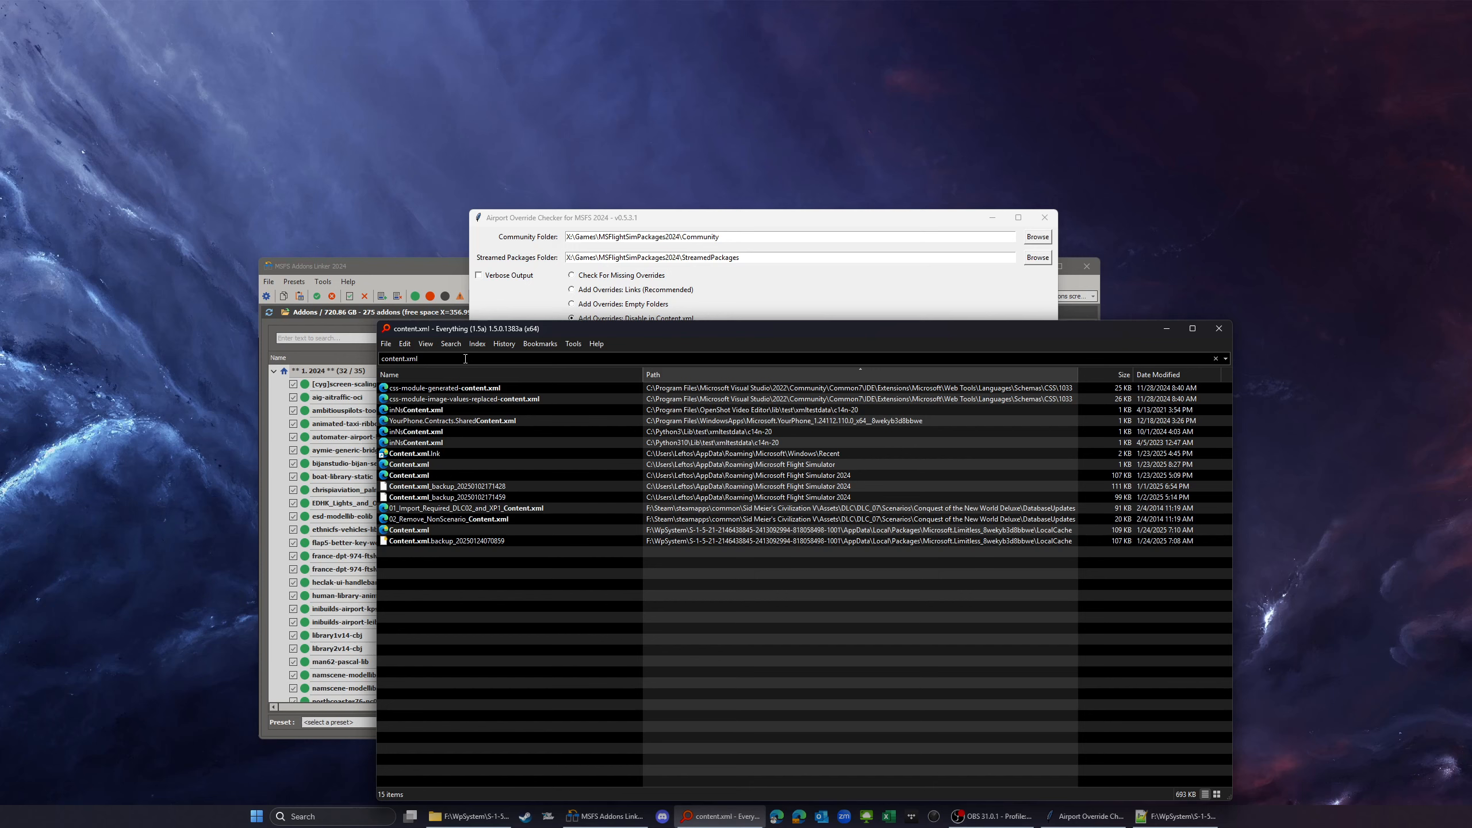
left_click(1158, 374)
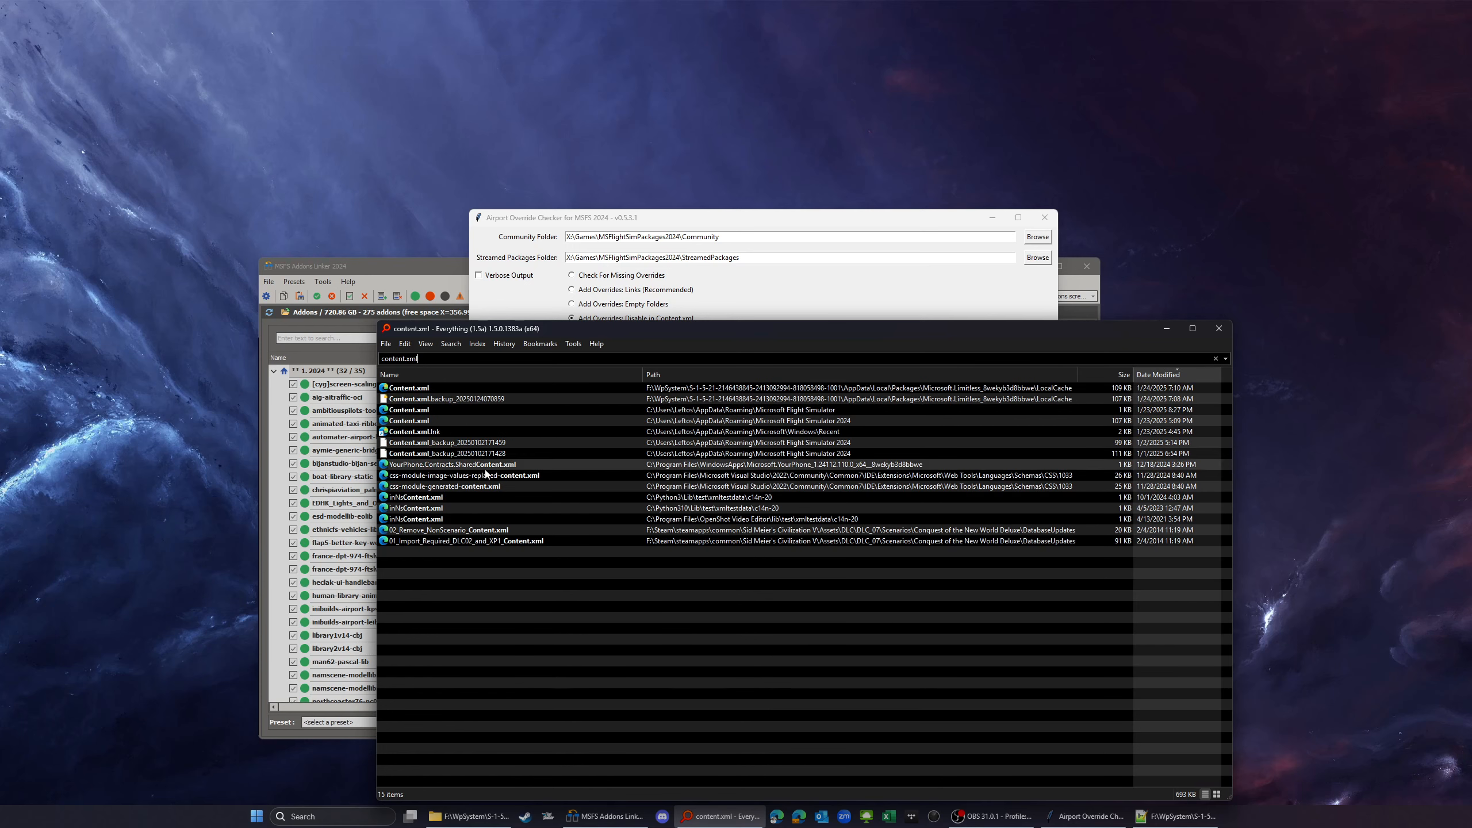
left_click(410, 391)
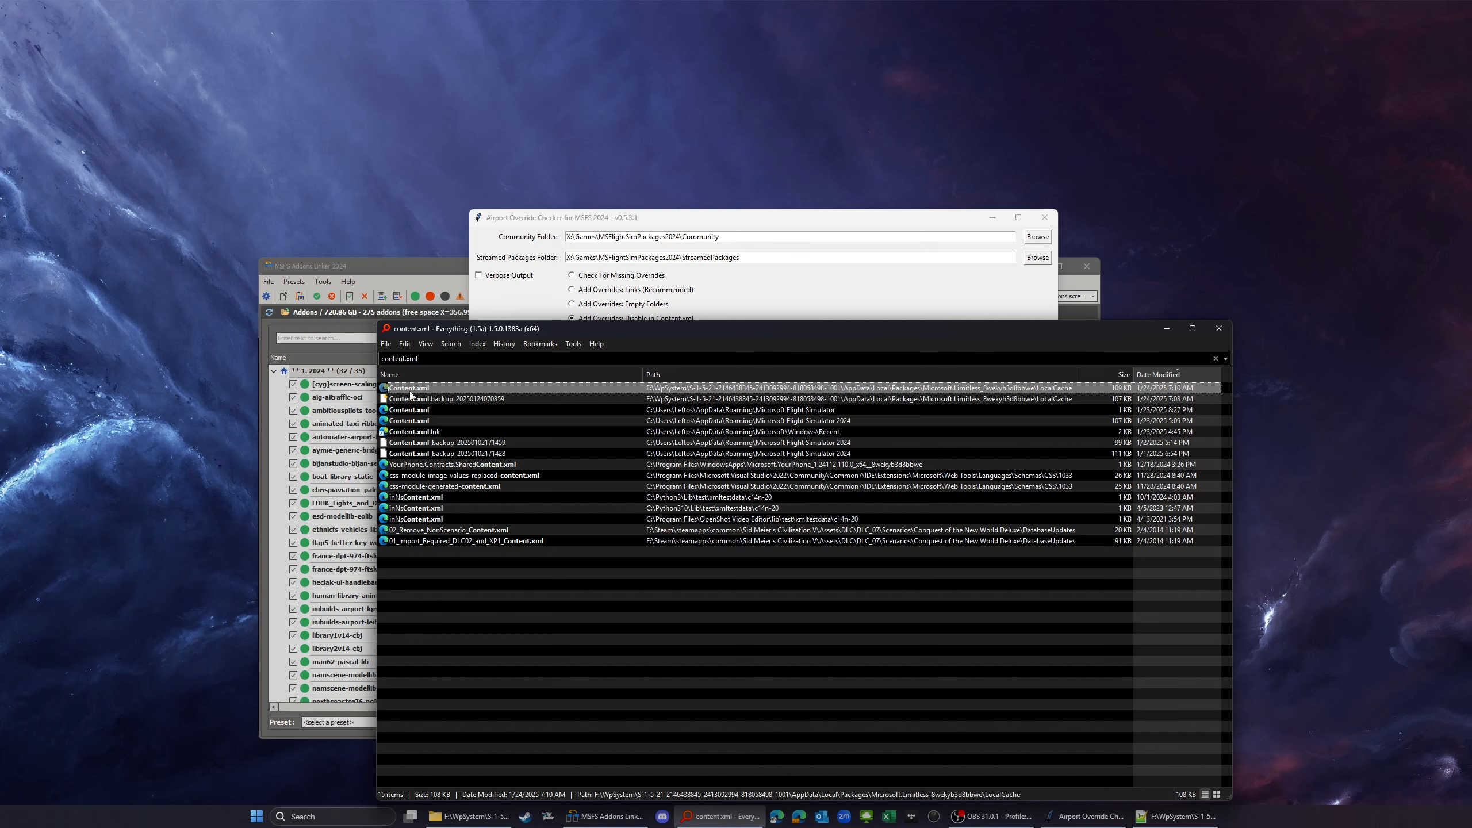
right_click(410, 391)
left_click(448, 363)
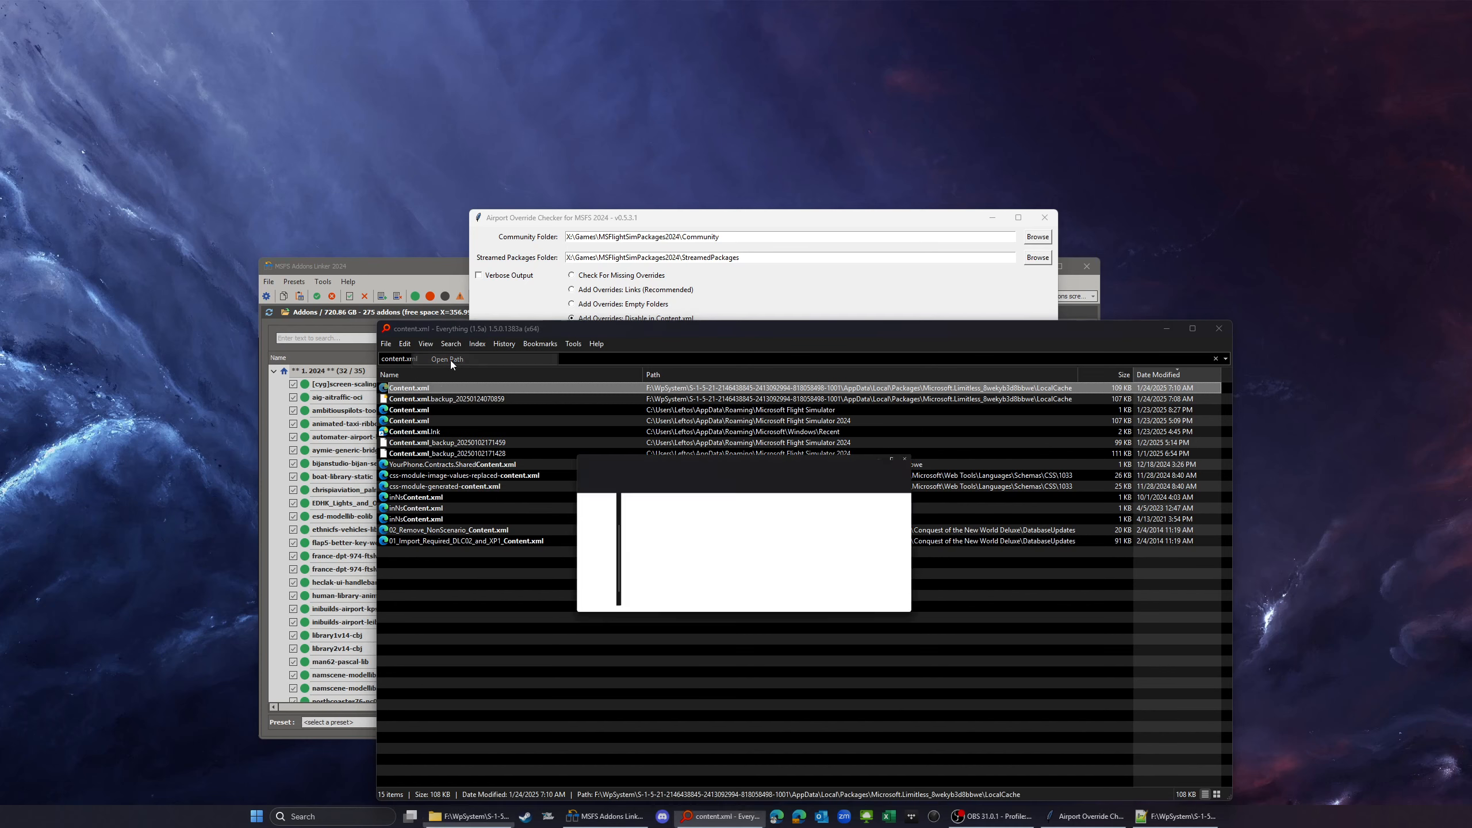
left_click(886, 404)
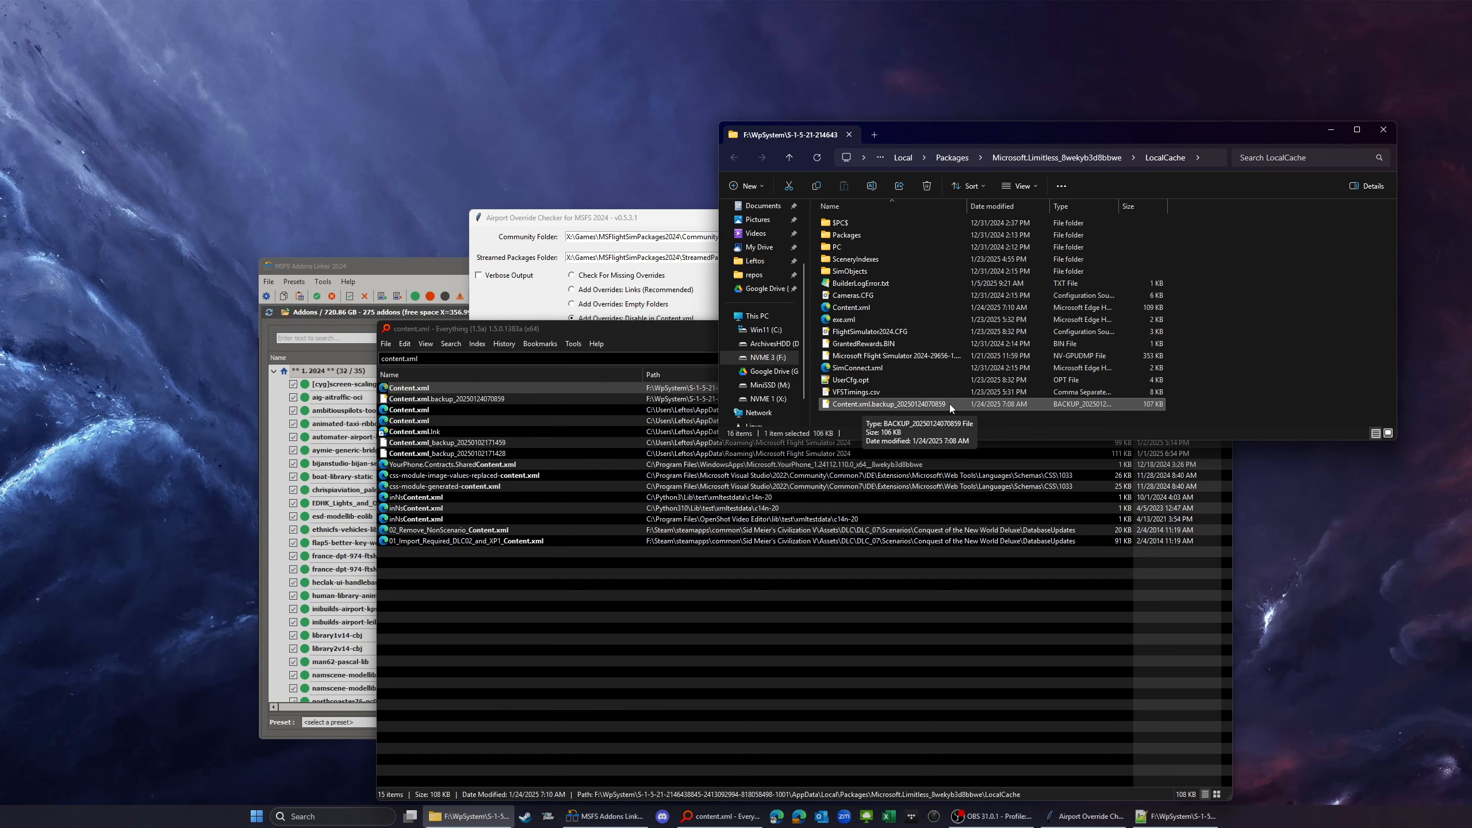
left_click(541, 307)
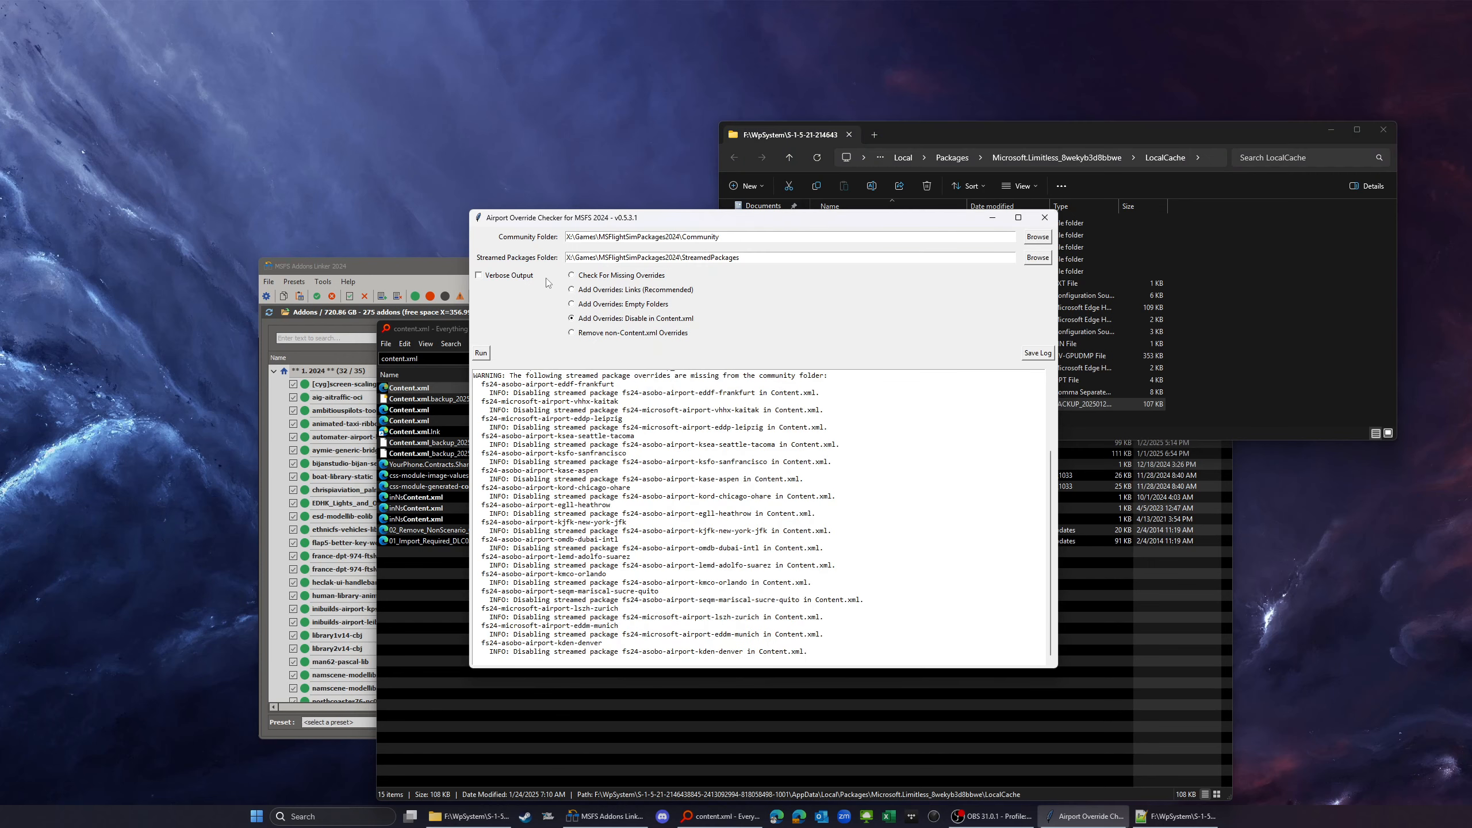
left_click(1259, 336)
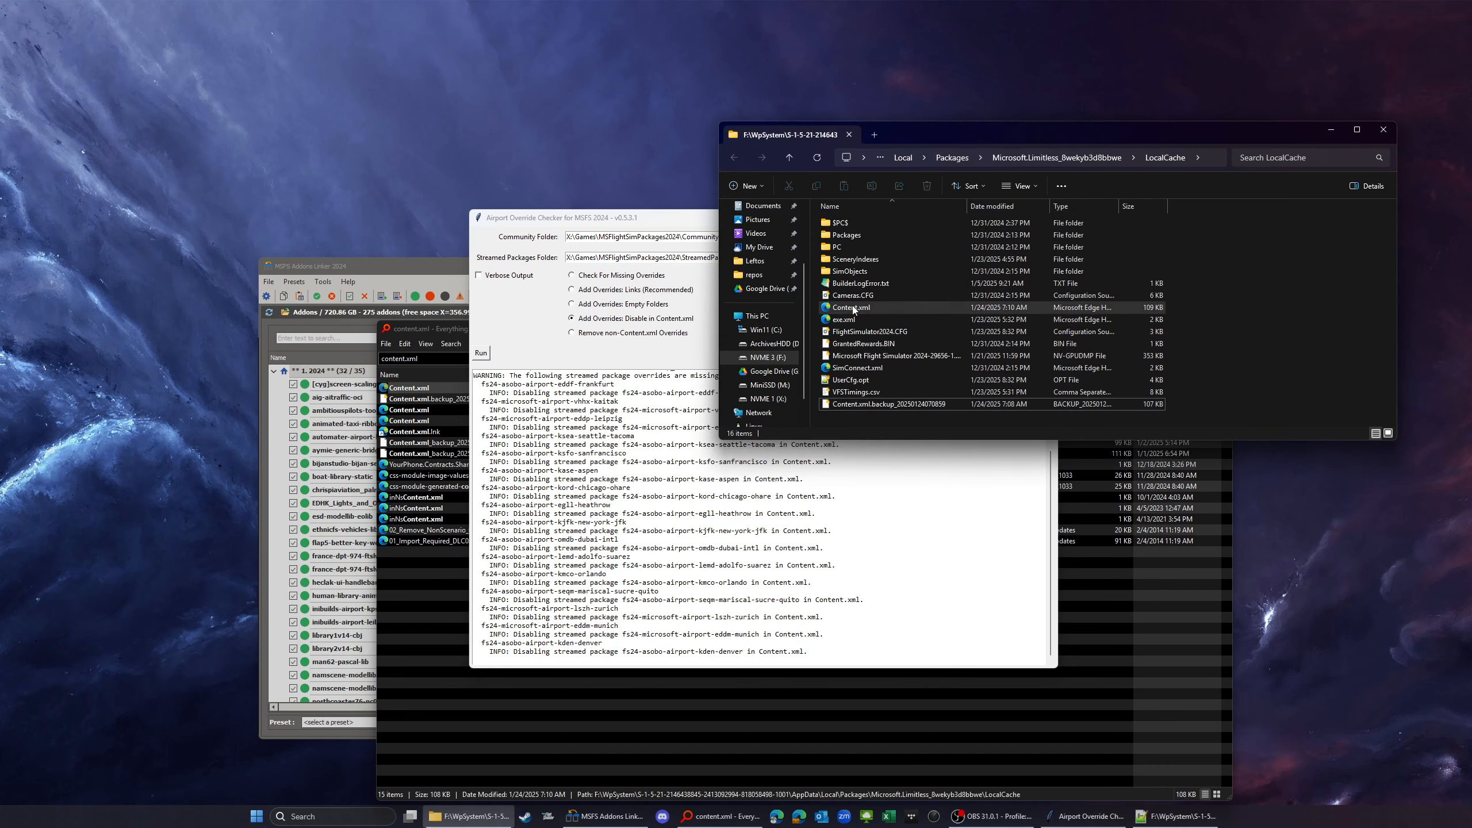
left_click(881, 404)
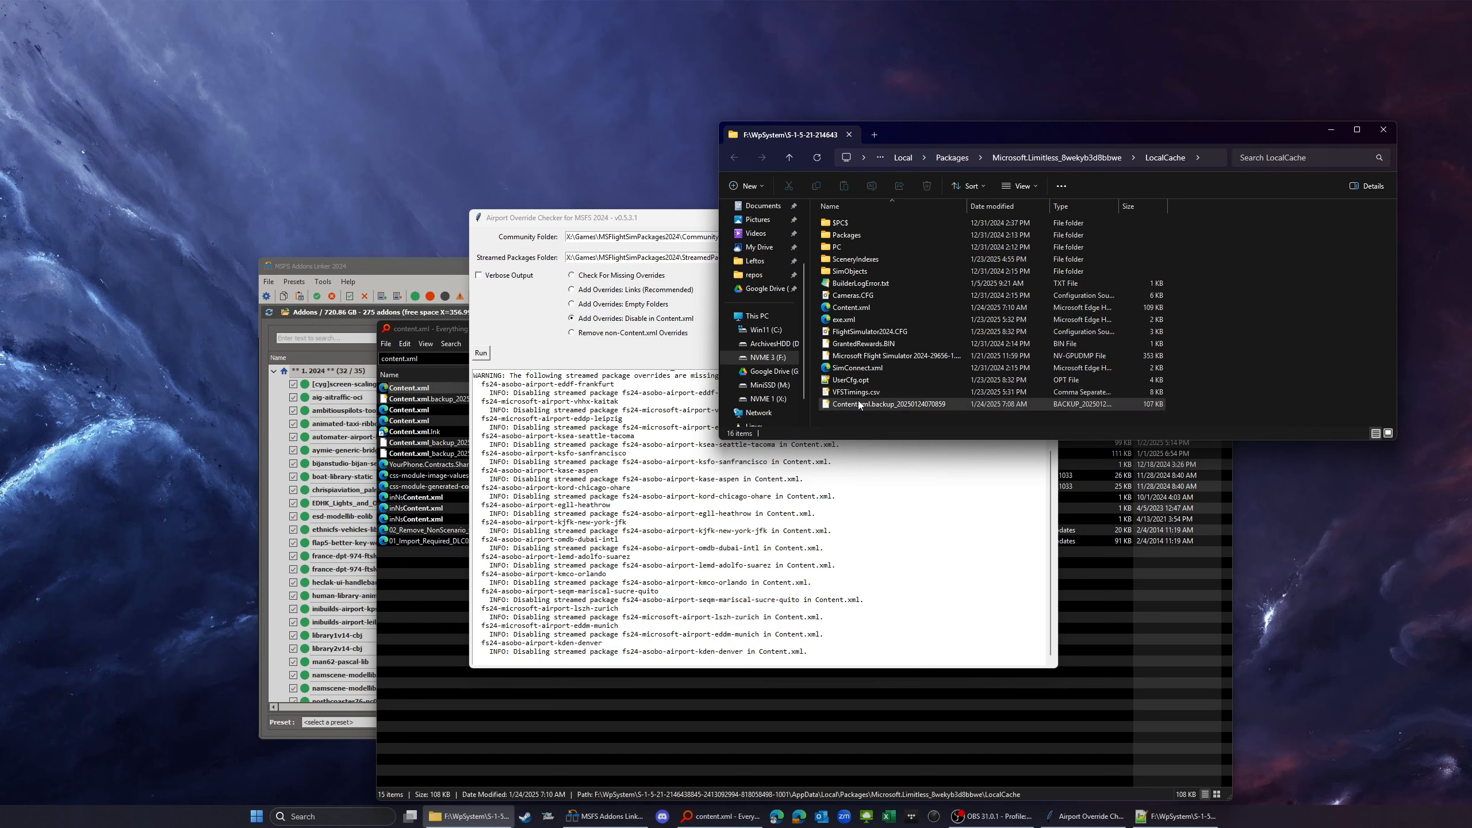
left_click(851, 307)
key("Delete")
left_click(889, 394)
key("F2")
key("Right")
key("shift+End")
key("Delete")
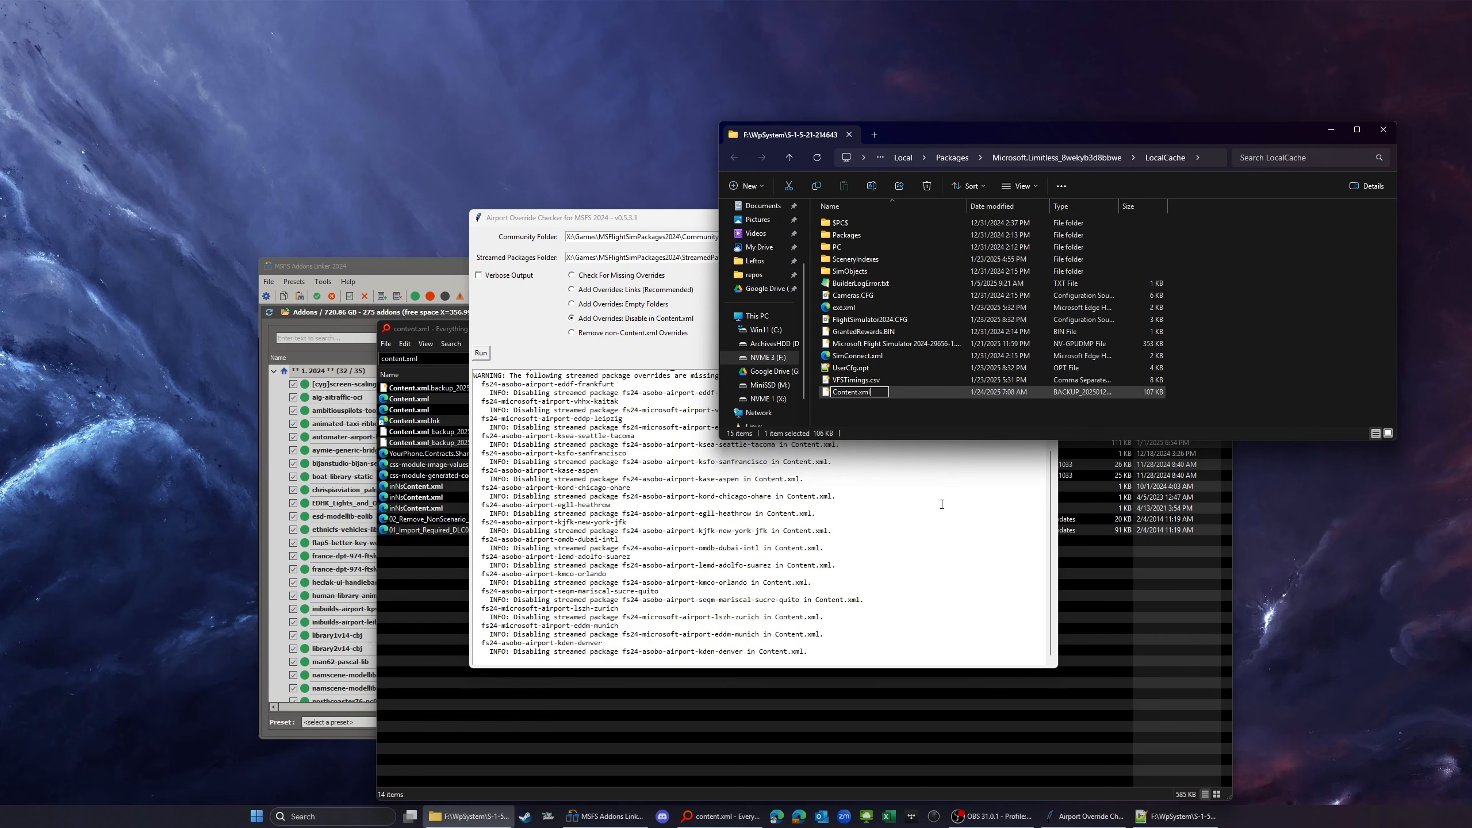
key("Return")
key("Return")
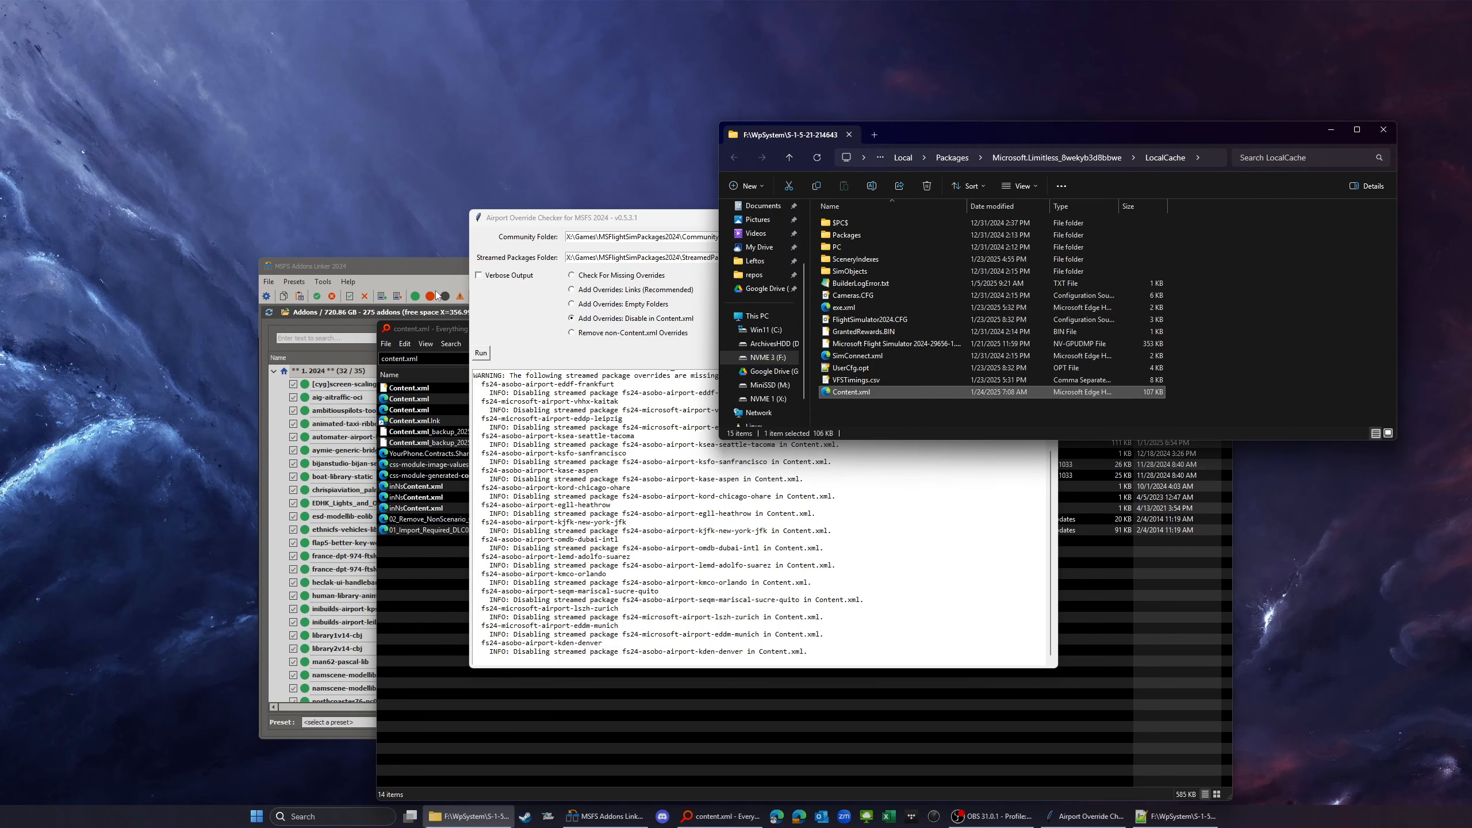
Run Check For Missing Overrides in Airport Override Checker and highlight the listed missing streamed packages.
left_click(533, 329)
left_click(580, 276)
left_click(482, 355)
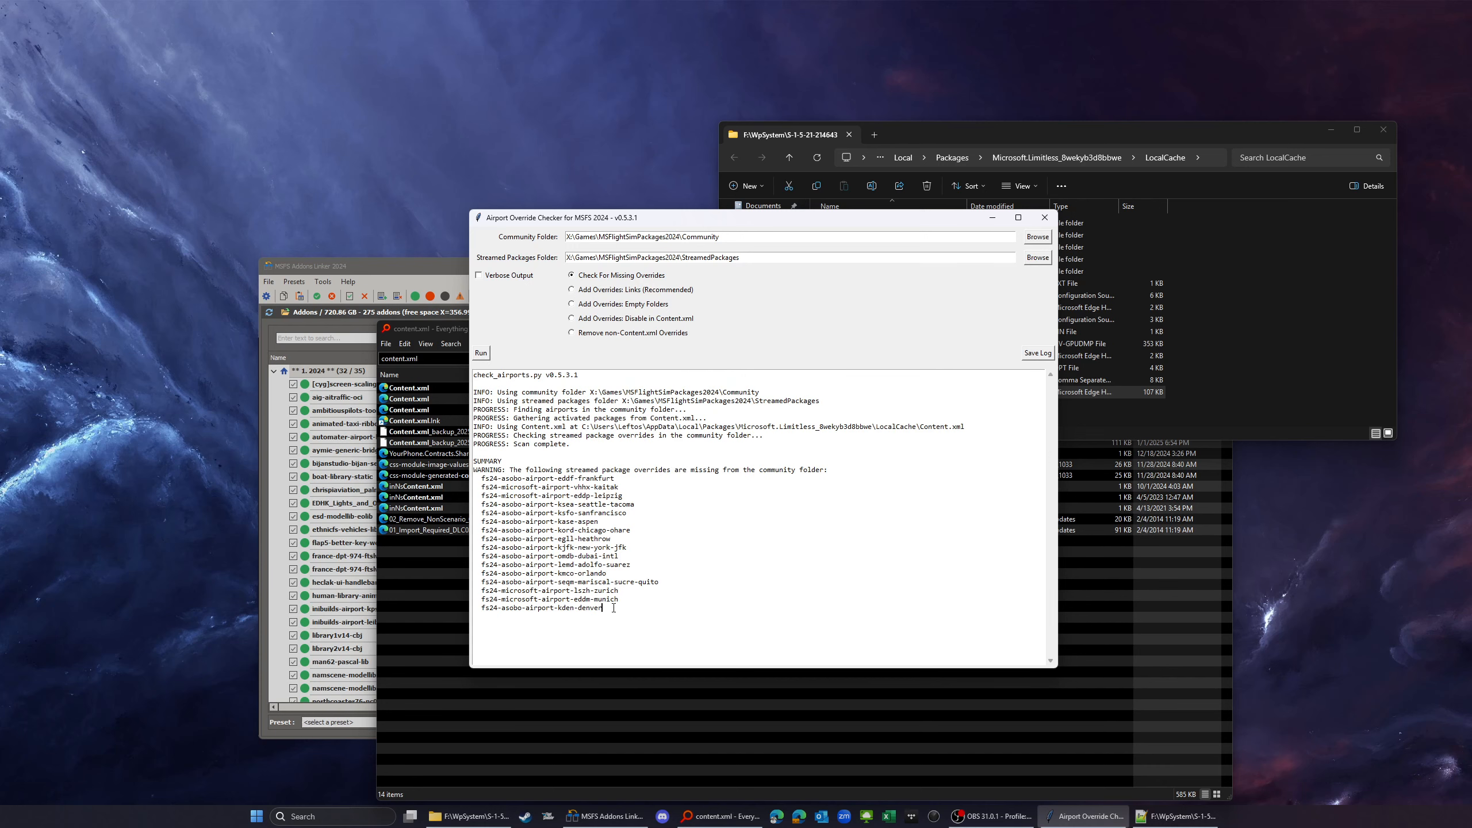
left_click_drag(619, 604, 465, 481)
left_click(1276, 388)
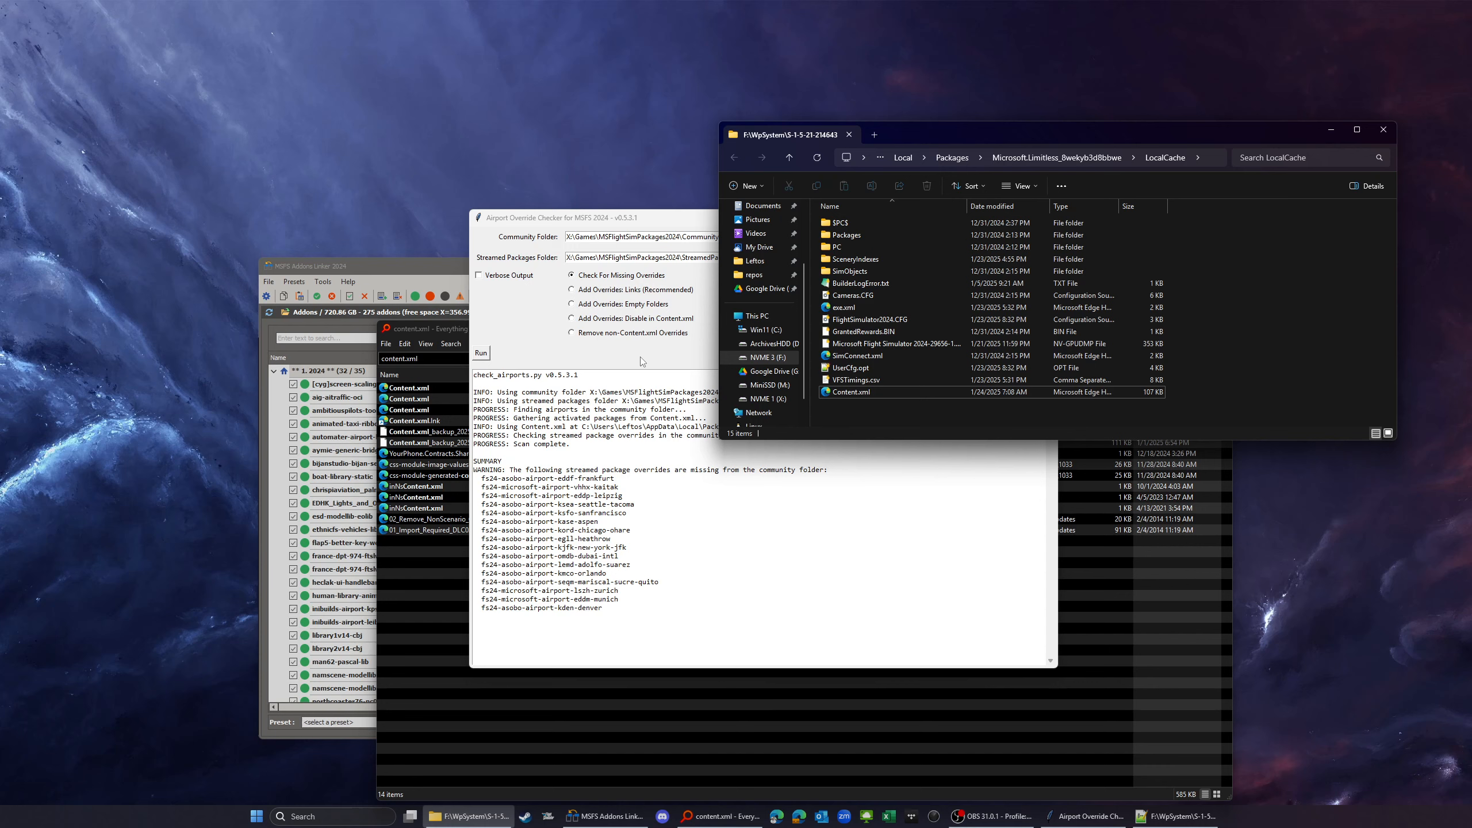
Run Add Overrides: Disable in Content.xml in Airport Override Checker.
left_click(636, 323)
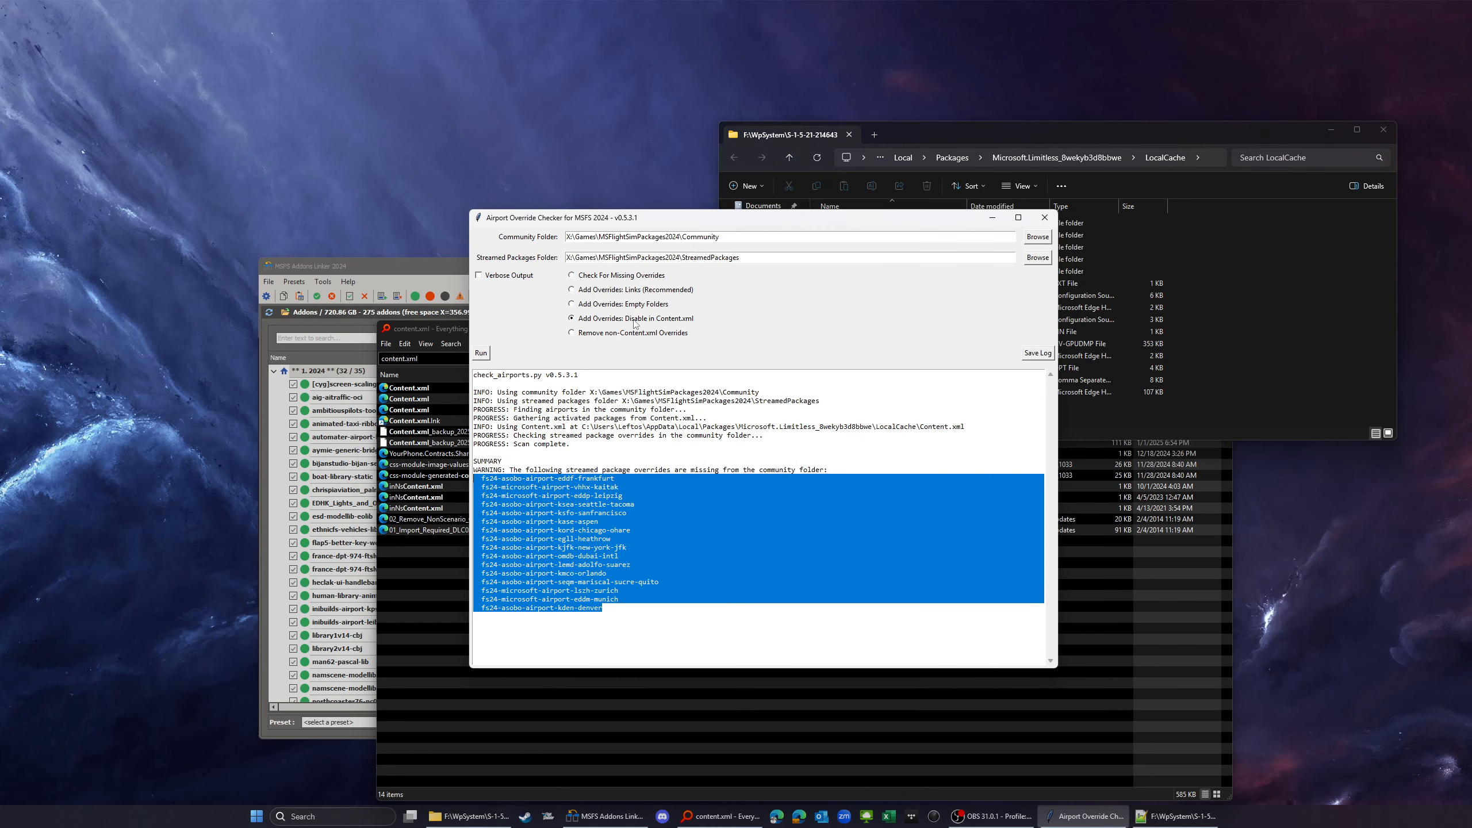
left_click(618, 617)
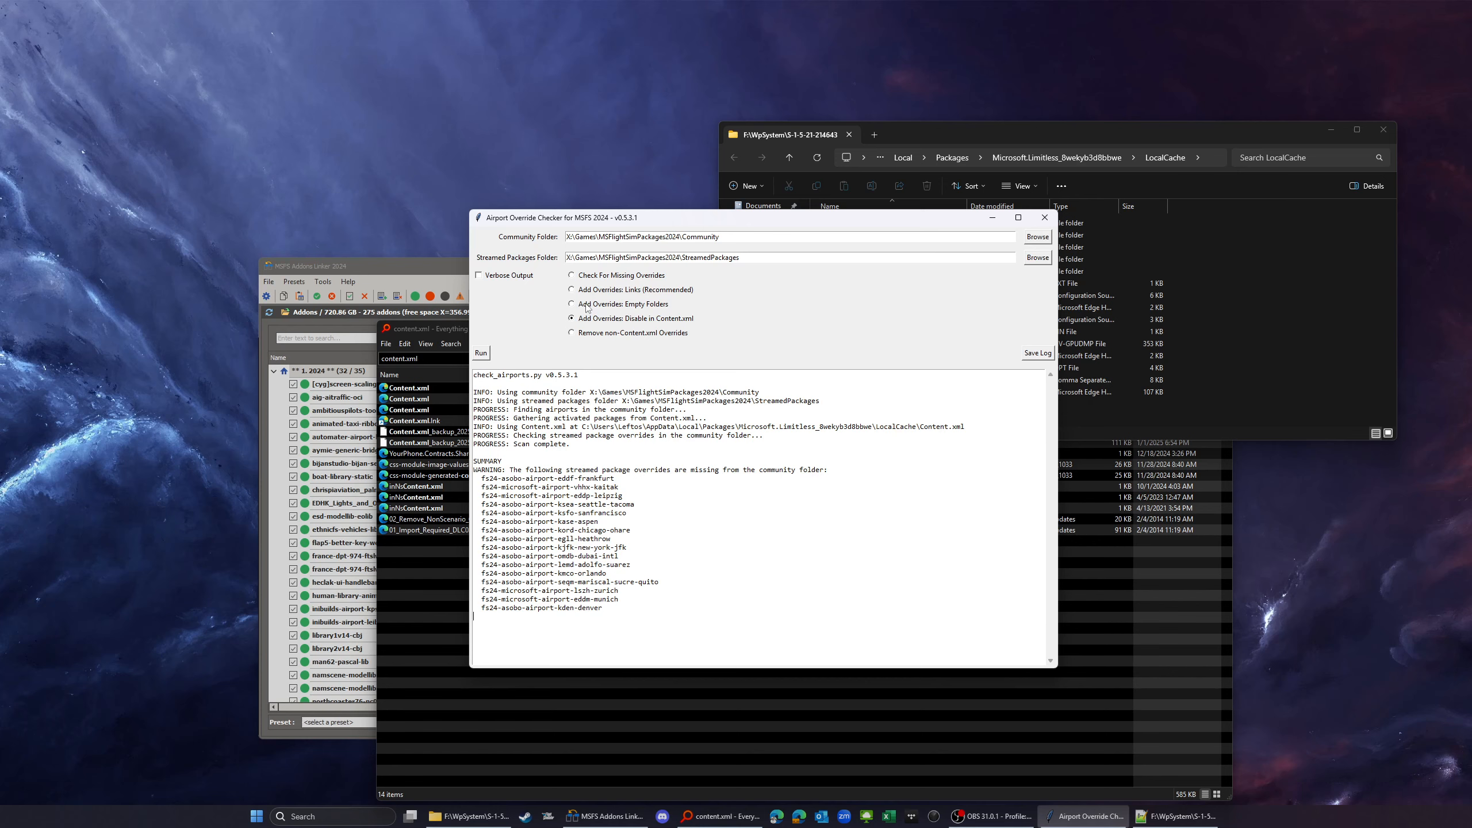
left_click(482, 353)
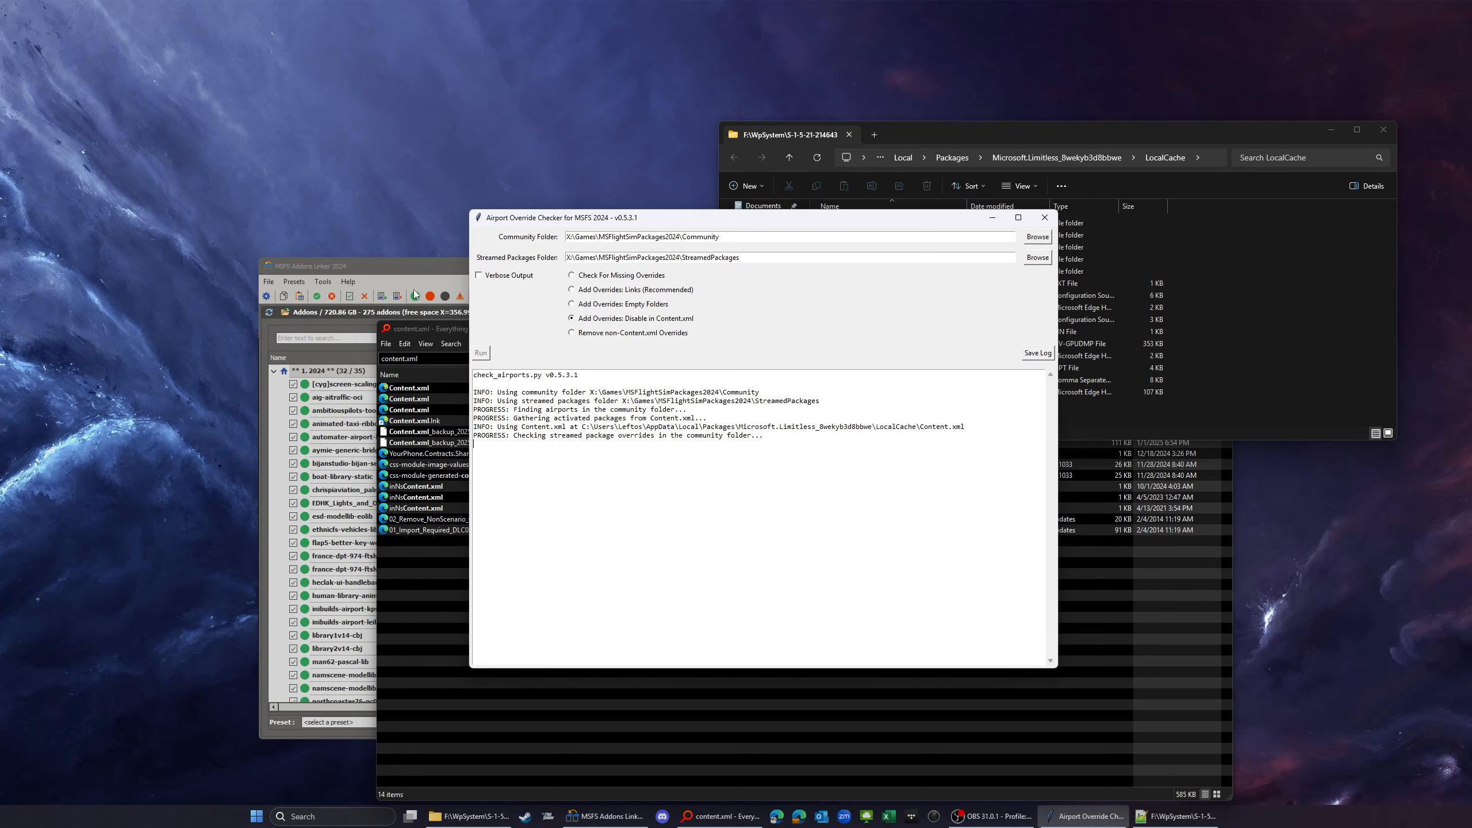
Refresh the Community folder list in MSFS Addons Linker and look through it for remaining override links.
left_click(400, 265)
left_click(765, 313)
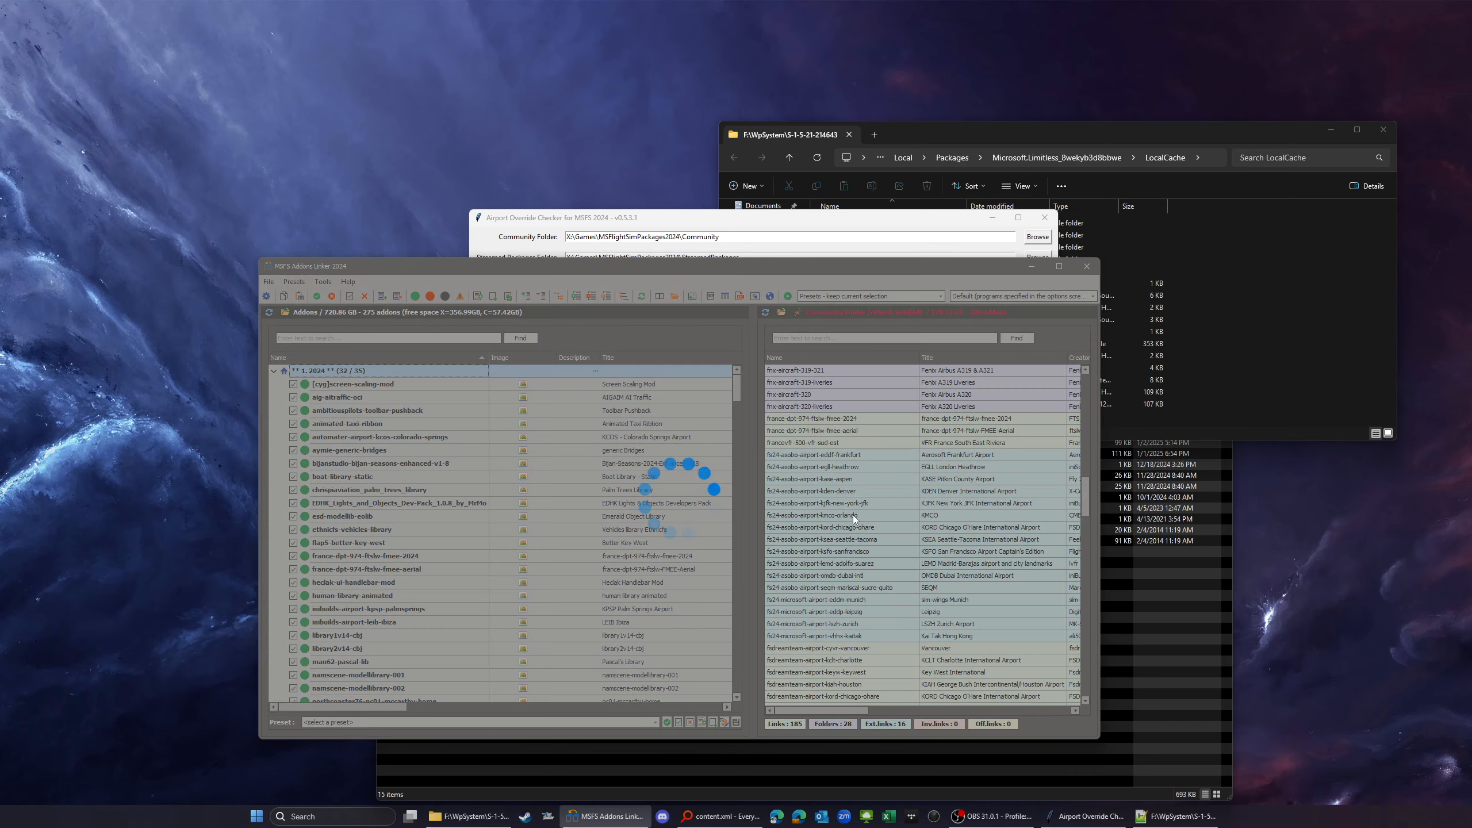
scroll(830, 508, "down", 20)
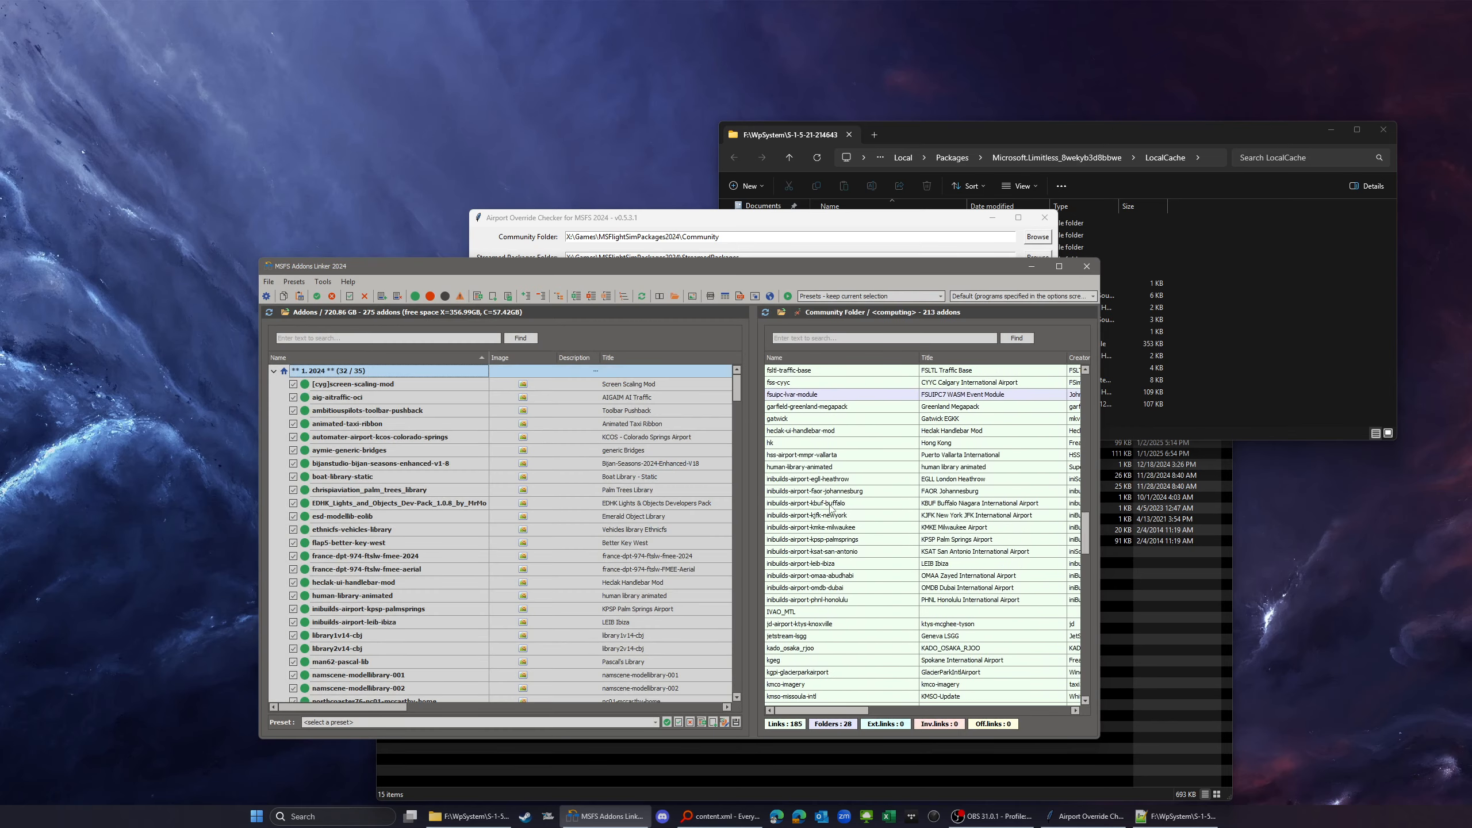
scroll(833, 514, "down", 5)
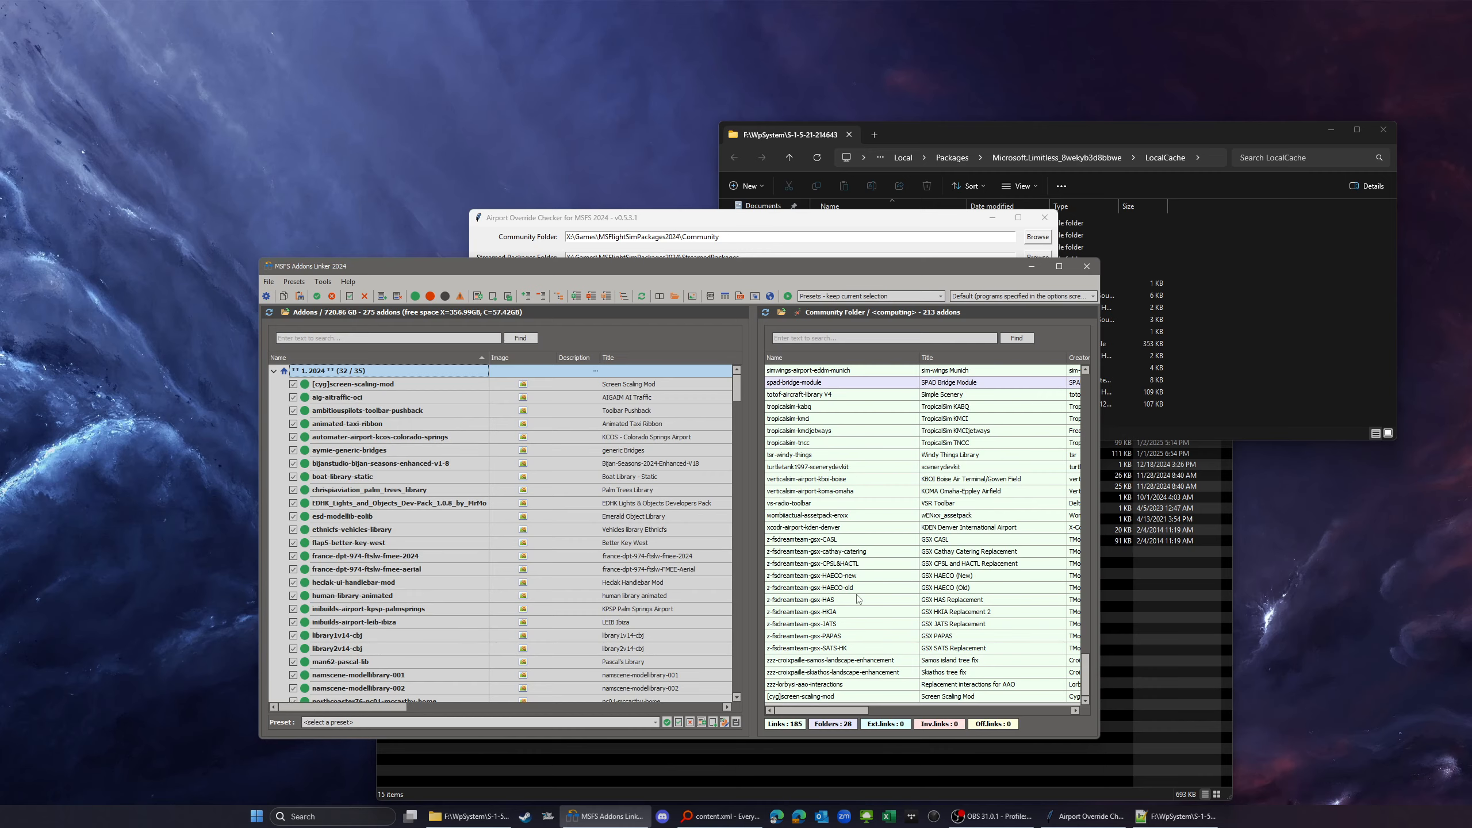
scroll(858, 598, "up", 20)
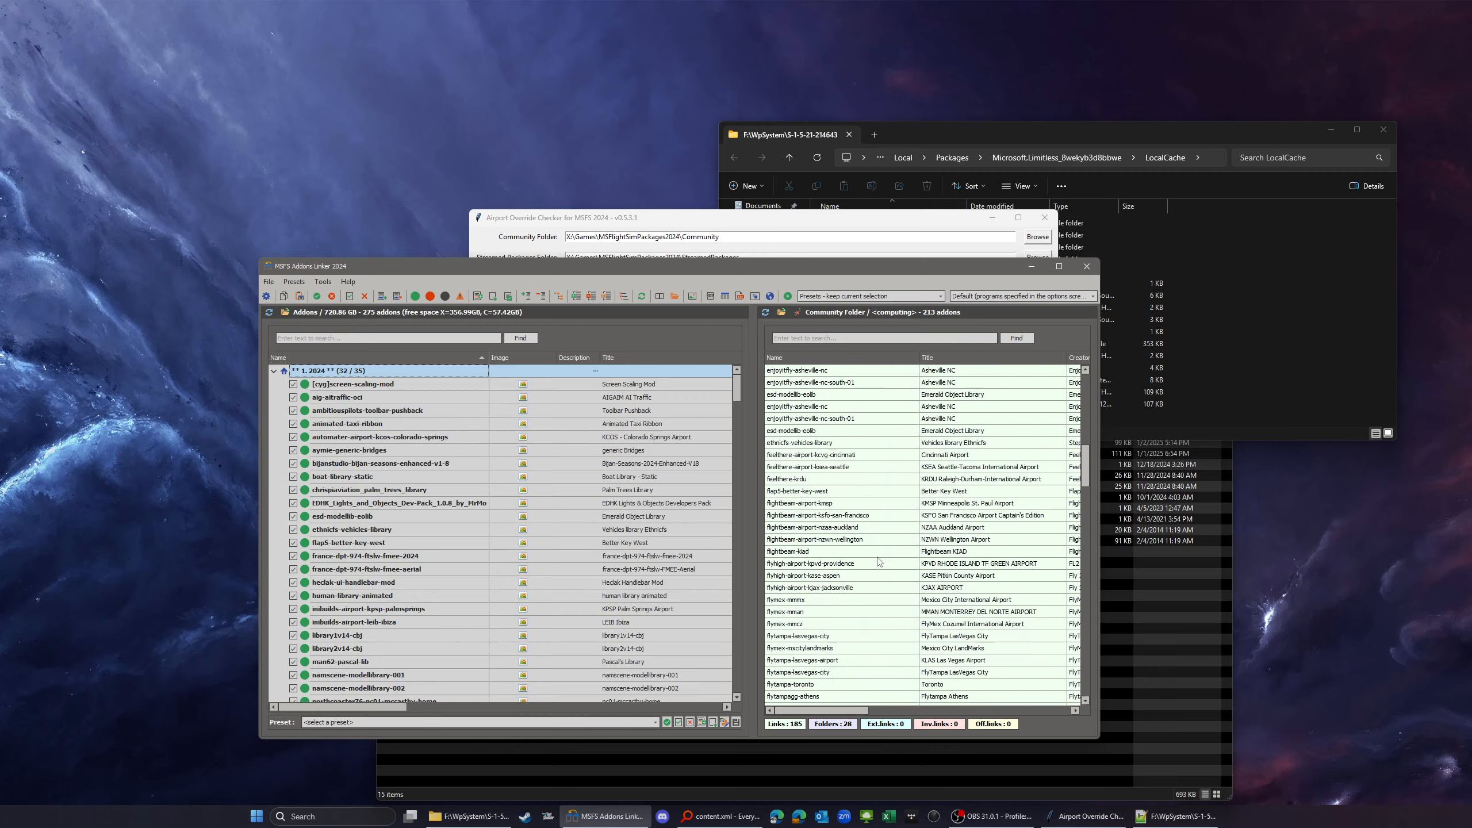
left_click(1027, 264)
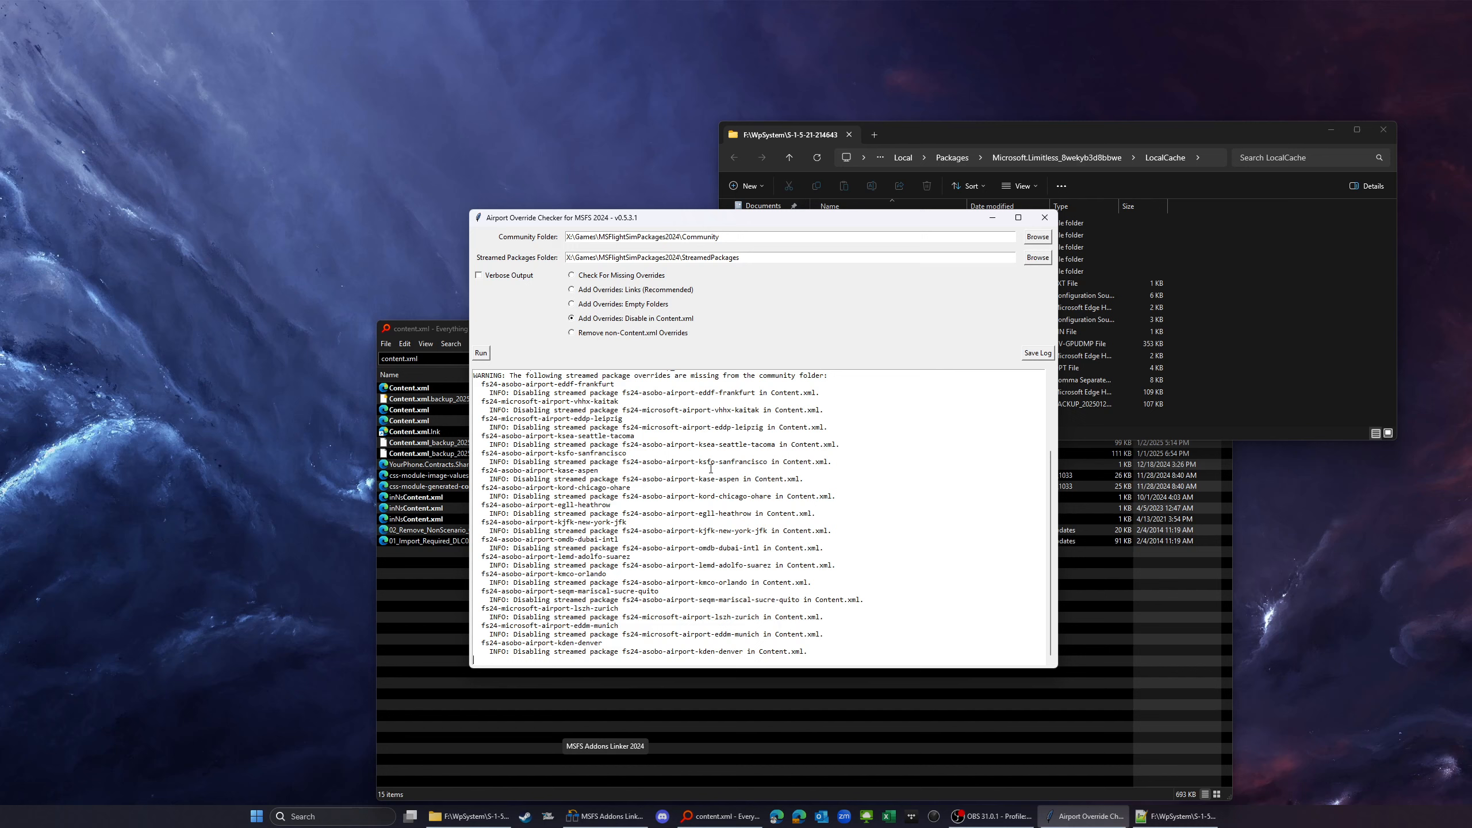
Review the Airport Override Checker log for the Content.xml backup and the disabled streamed packages.
scroll(787, 528, "up", 5)
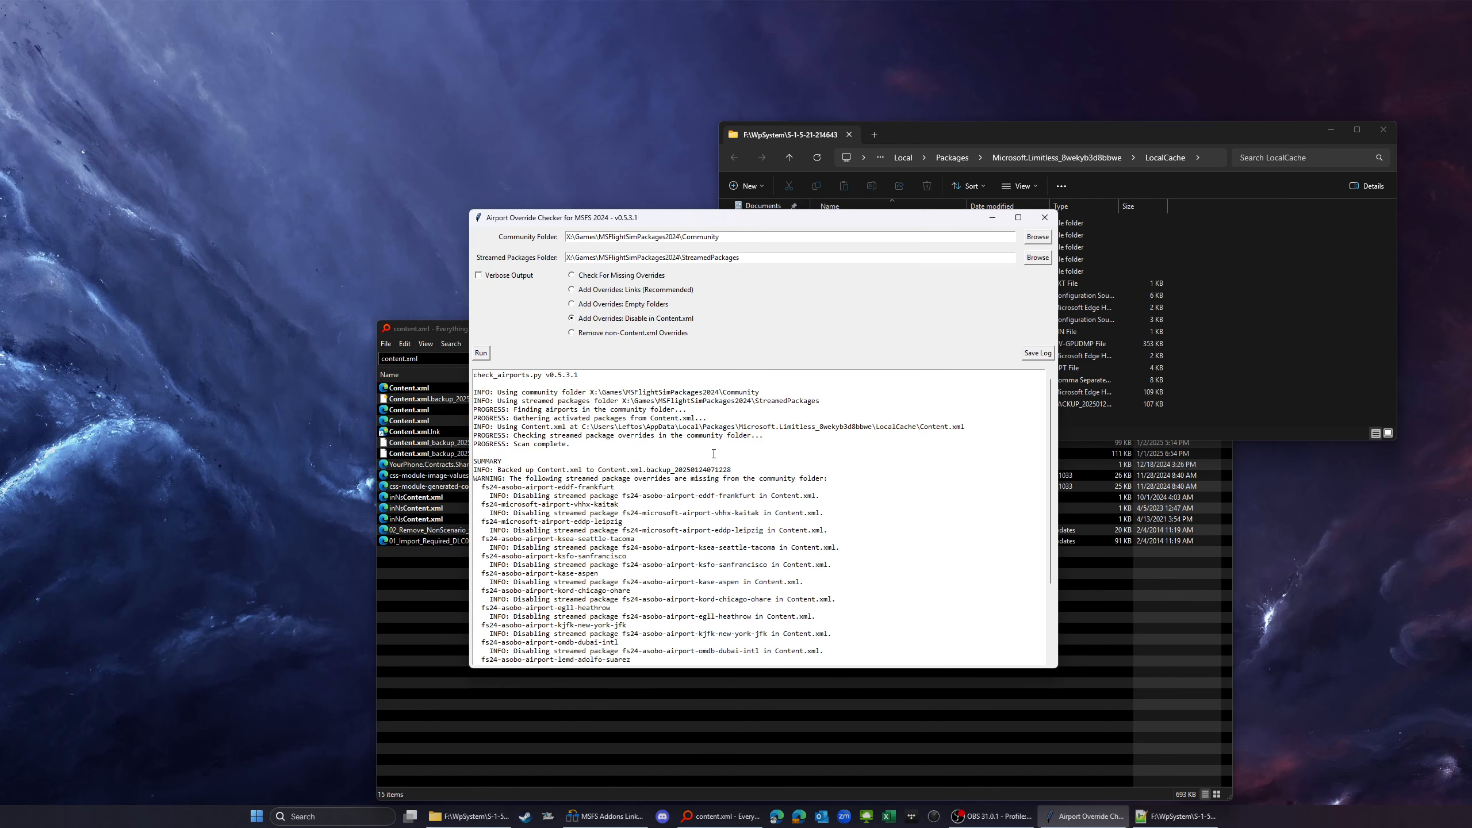
scroll(713, 452, "down", 3)
scroll(714, 452, "down", 1)
scroll(637, 406, "up", 4)
Return to MSFS Addons Linker and check the Community folder's link totals and addons for fs24 override entries.
left_click(606, 816)
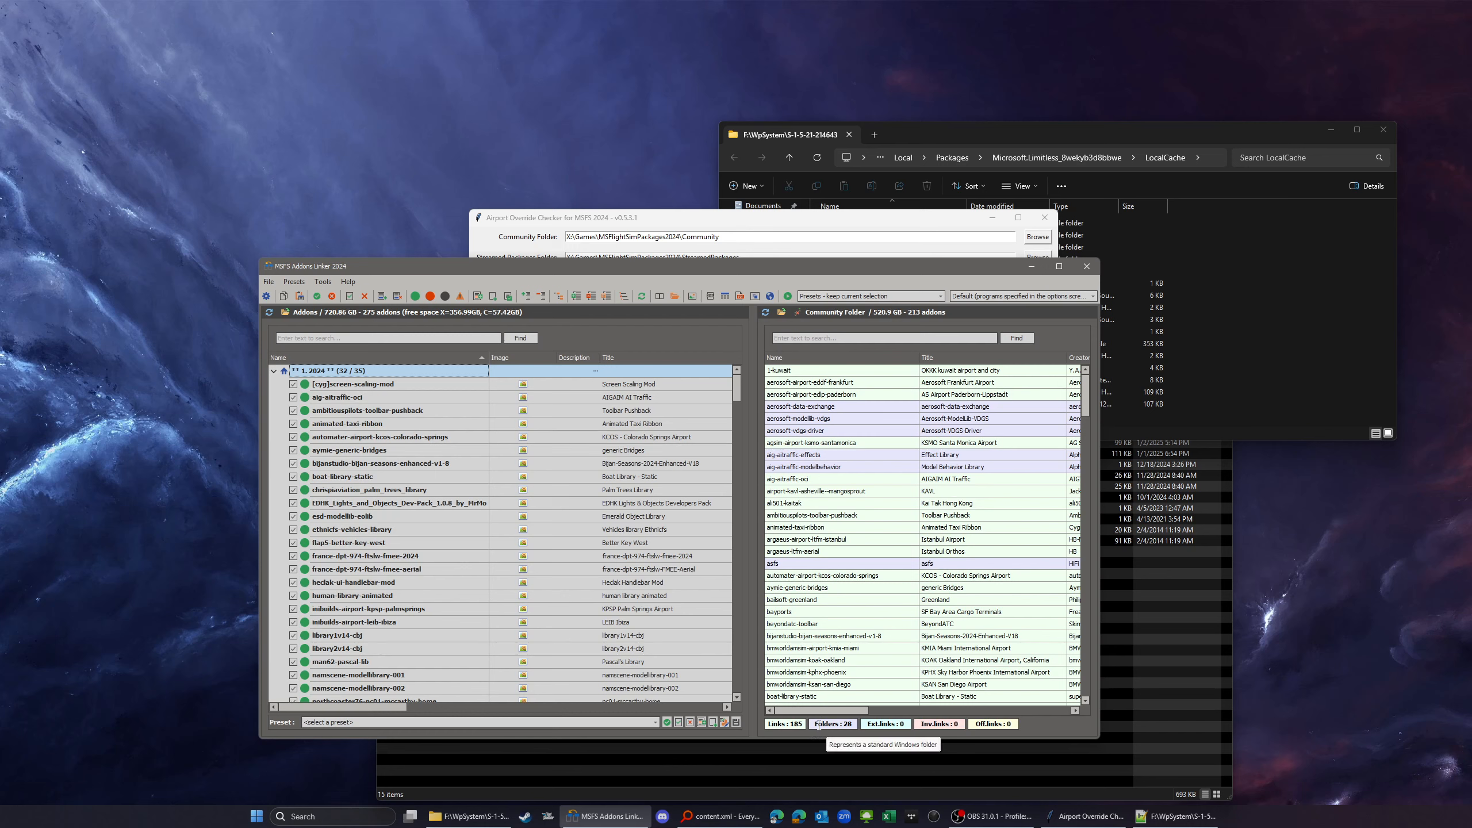
scroll(832, 515, "down", 5)
scroll(833, 514, "down", 10)
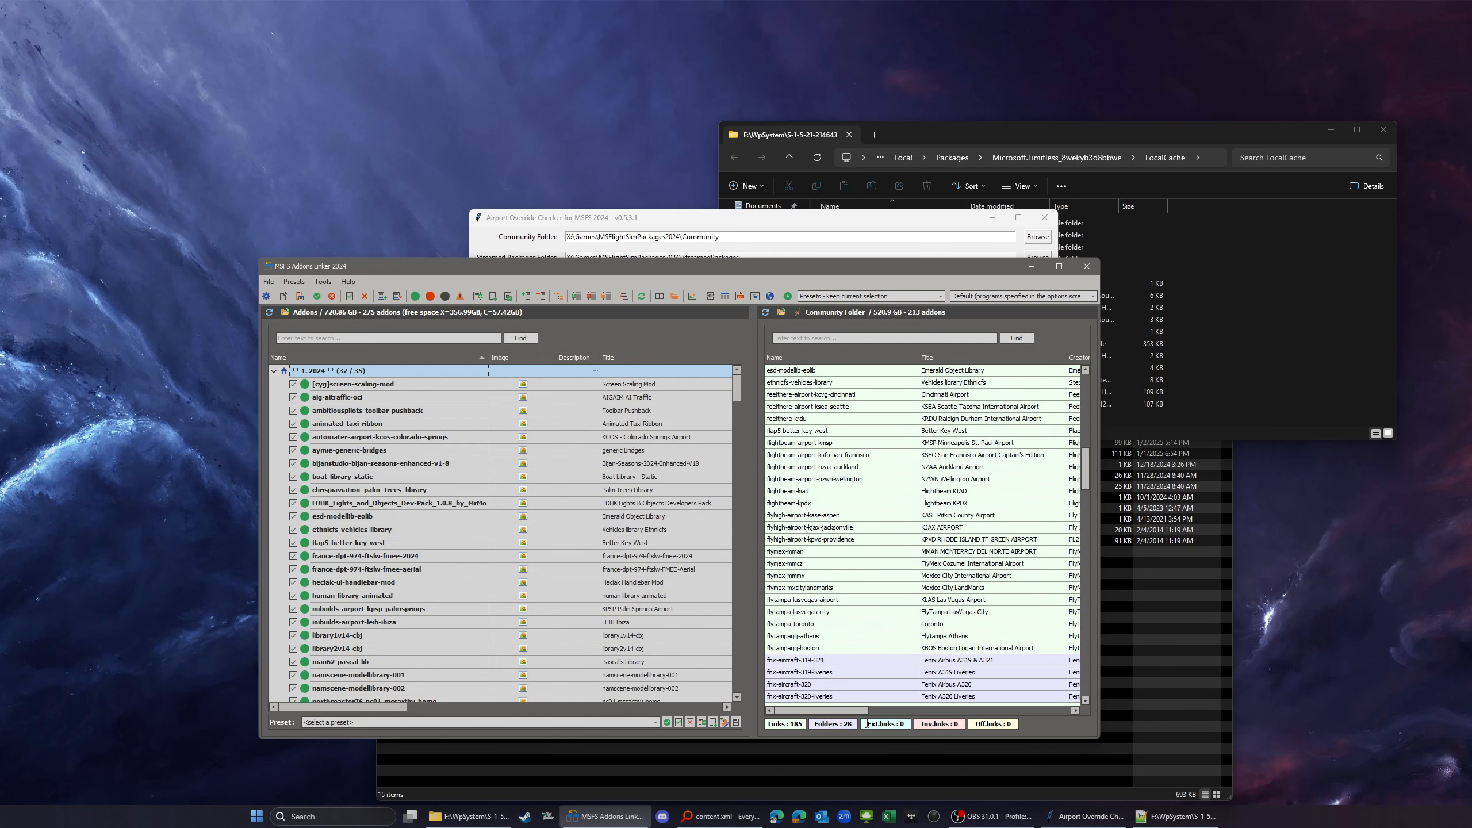
scroll(858, 534, "down", 6)
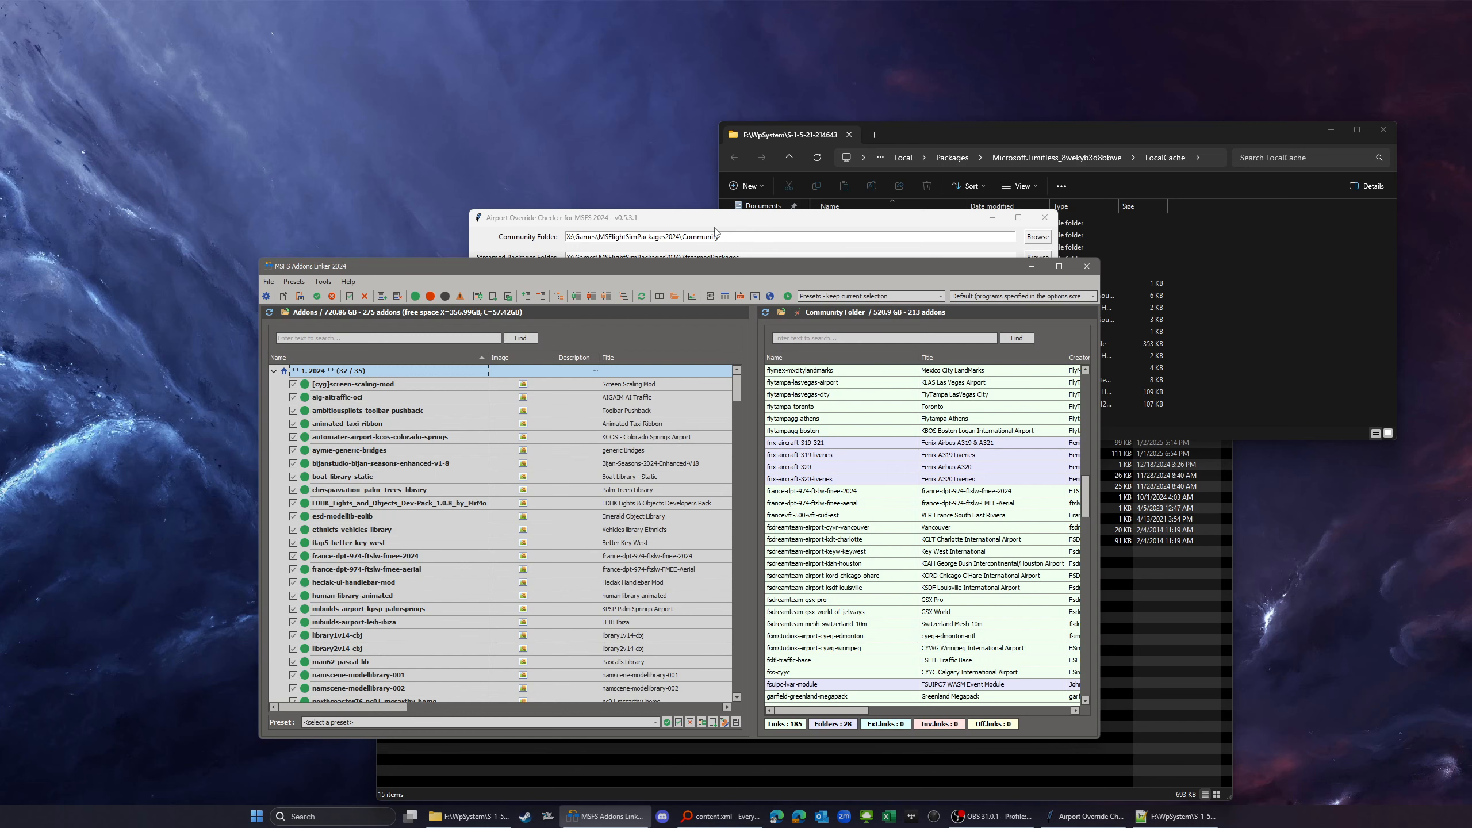
Set Airport Override Checker to Check For Missing Overrides and review the log of packages disabled in Content.xml.
left_click(715, 233)
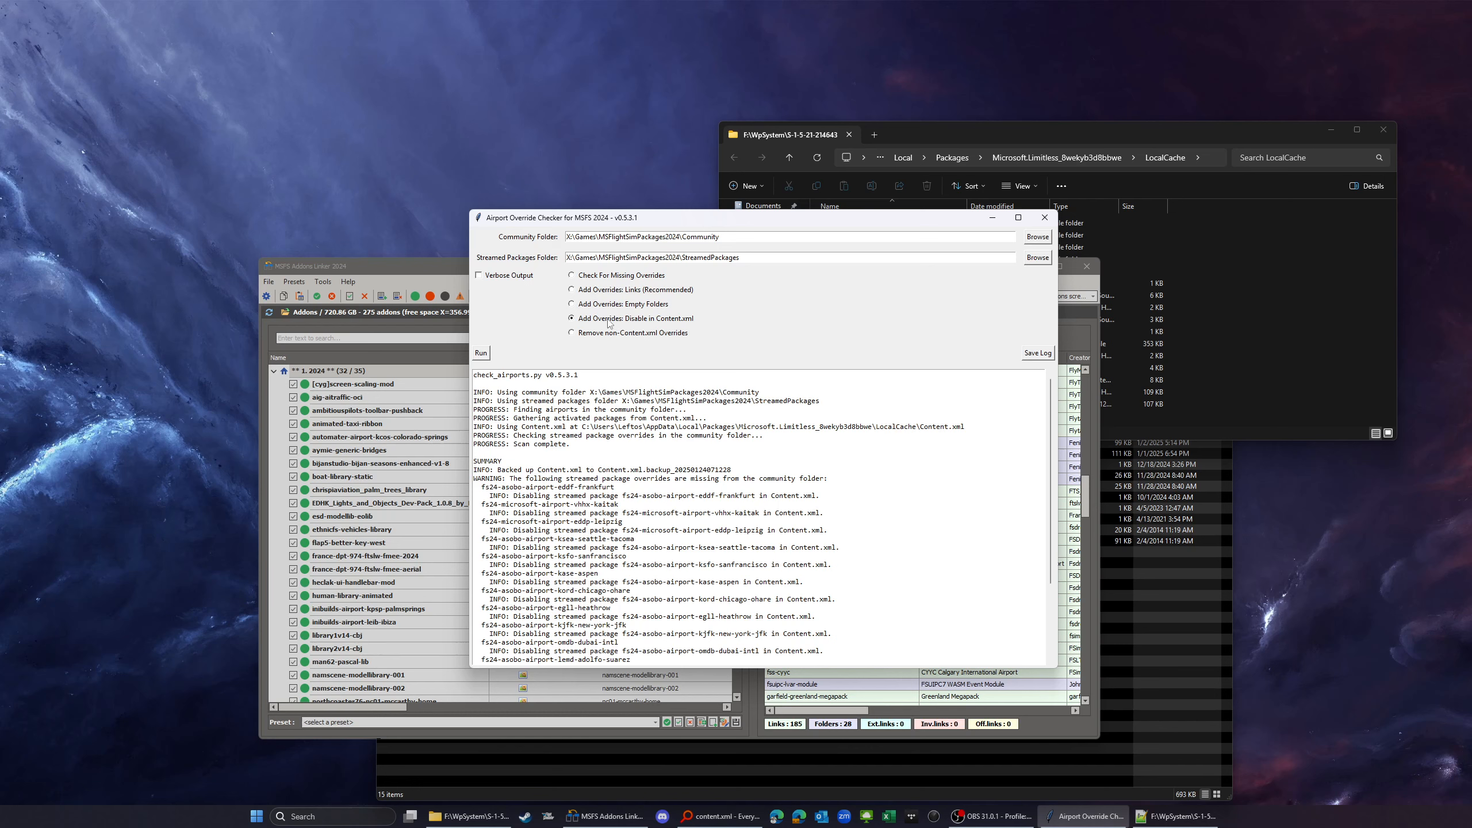
left_click(605, 333)
scroll(683, 457, "down", 4)
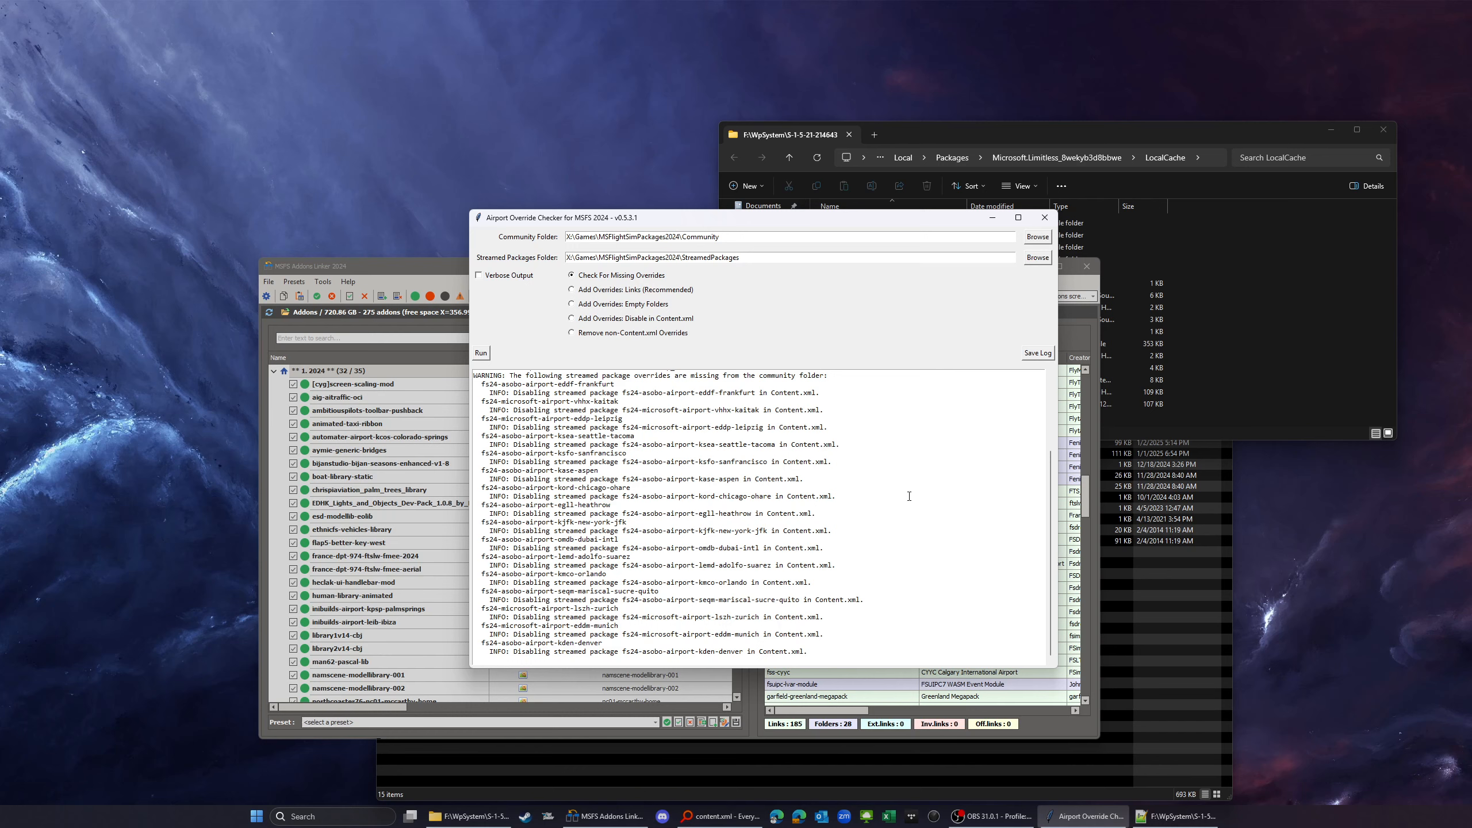
scroll(909, 496, "up", 4)
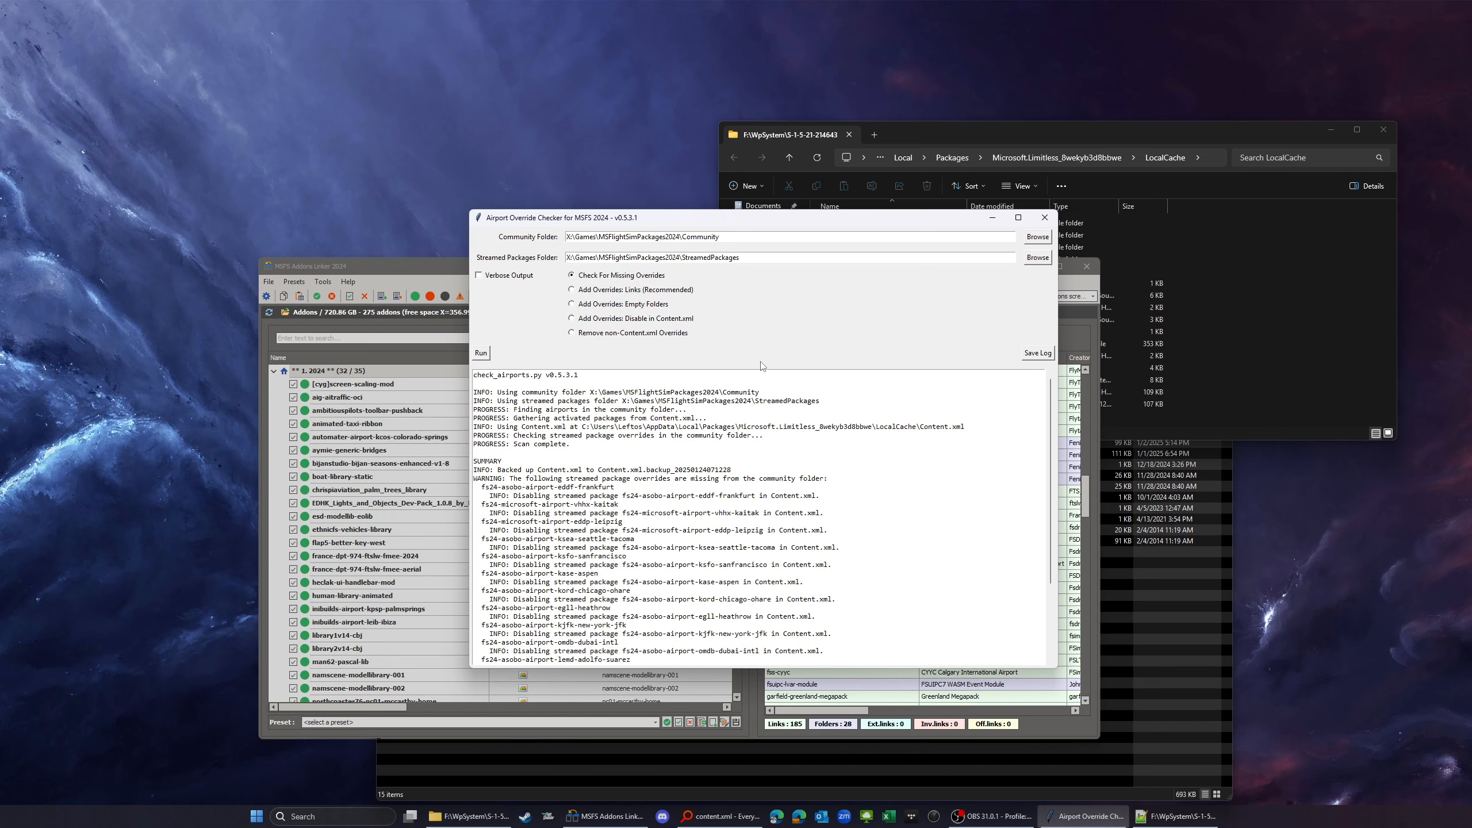
scroll(845, 471, "down", 4)
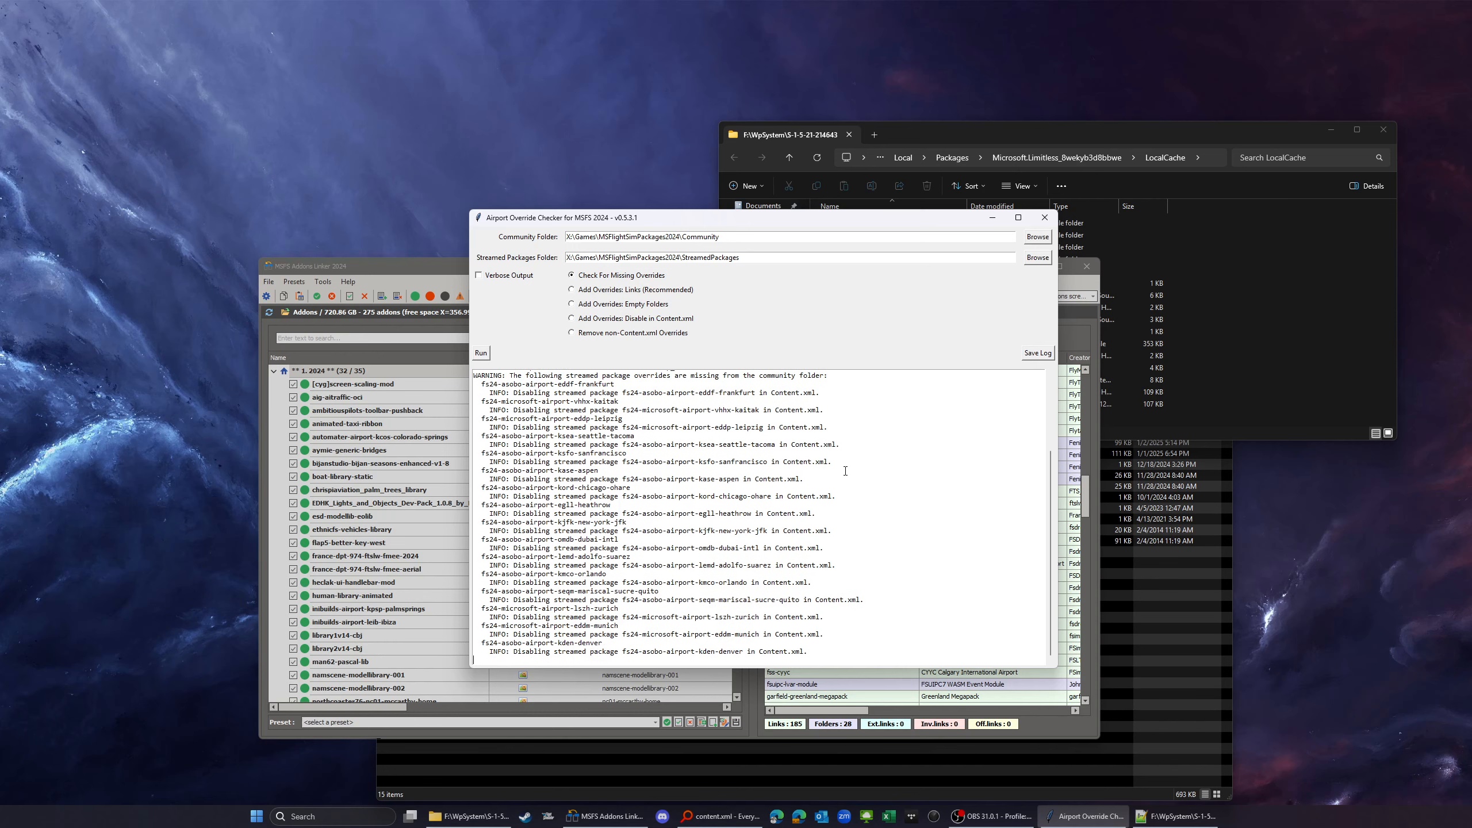
scroll(845, 471, "up", 4)
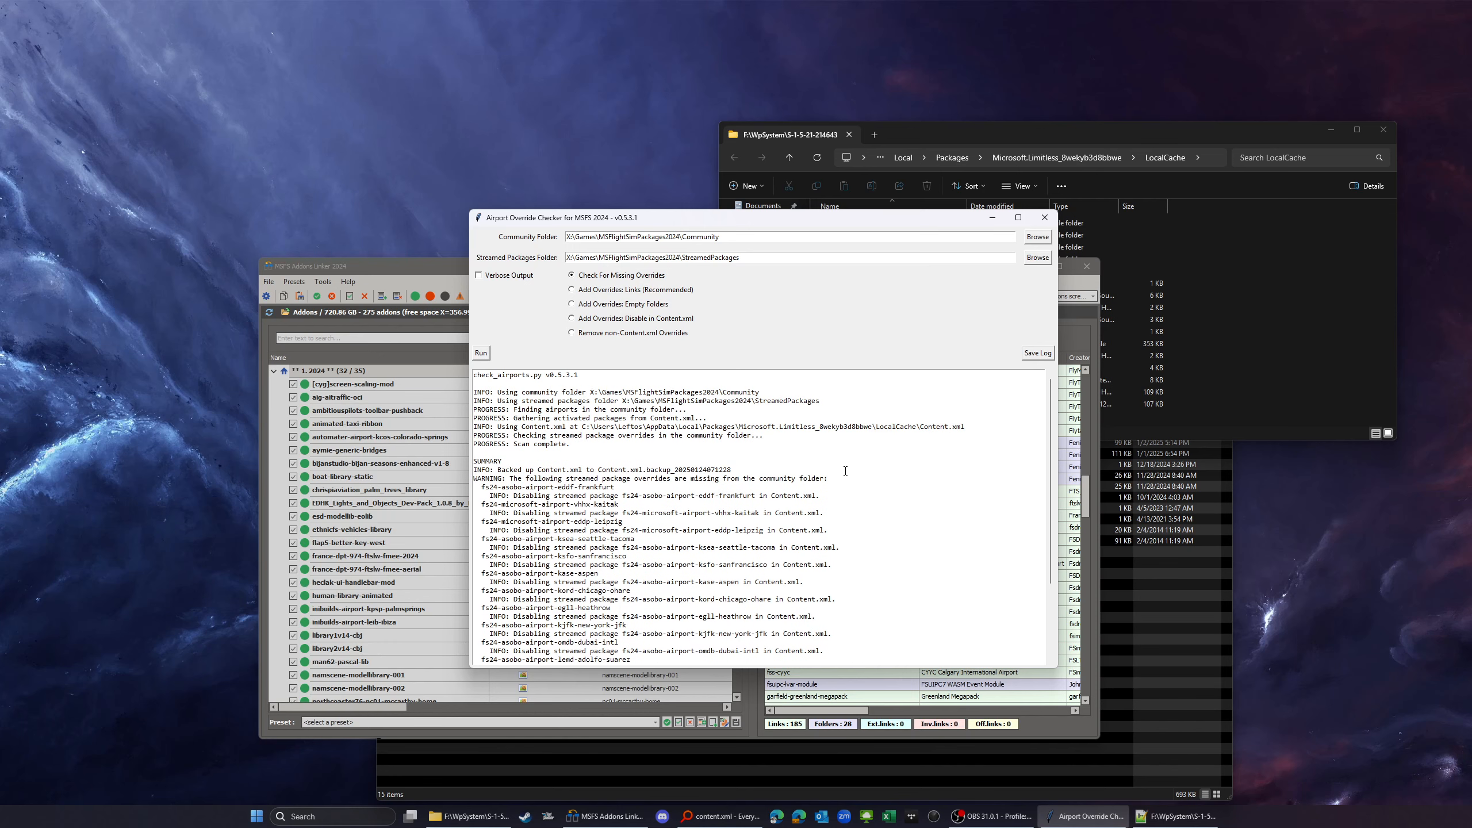